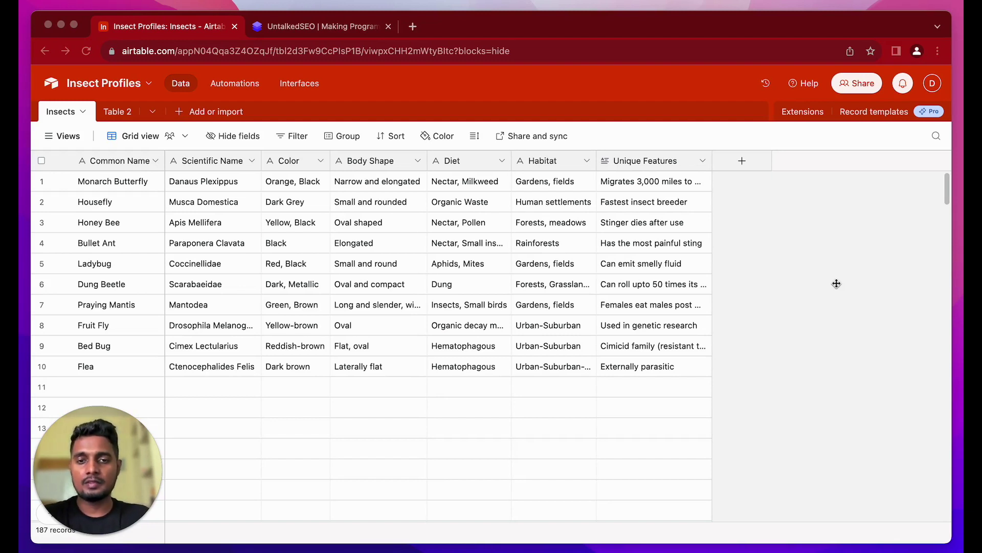
Look at the UntalkedSEO home page, then return to the Insect Profiles base
left_click(351, 31)
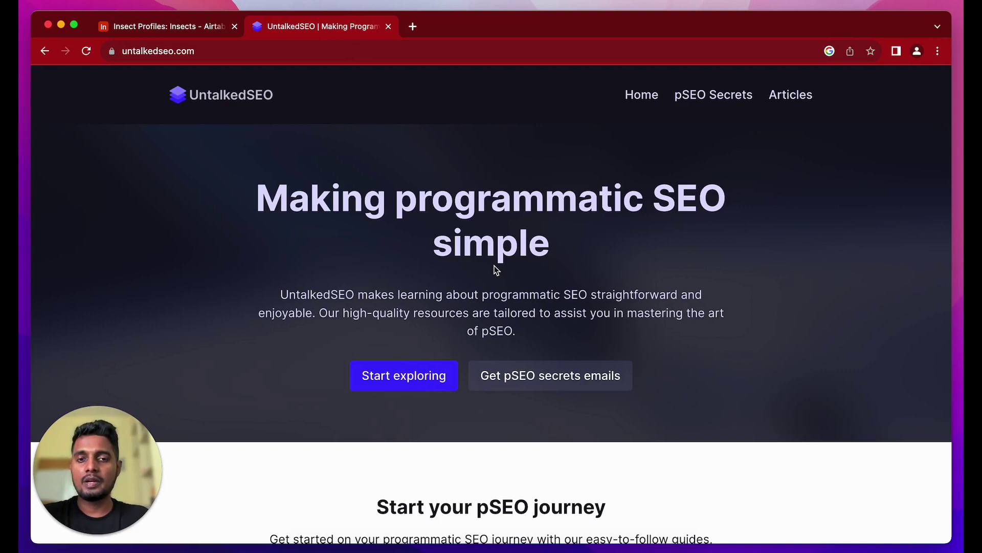
scroll(497, 270, "down", 1)
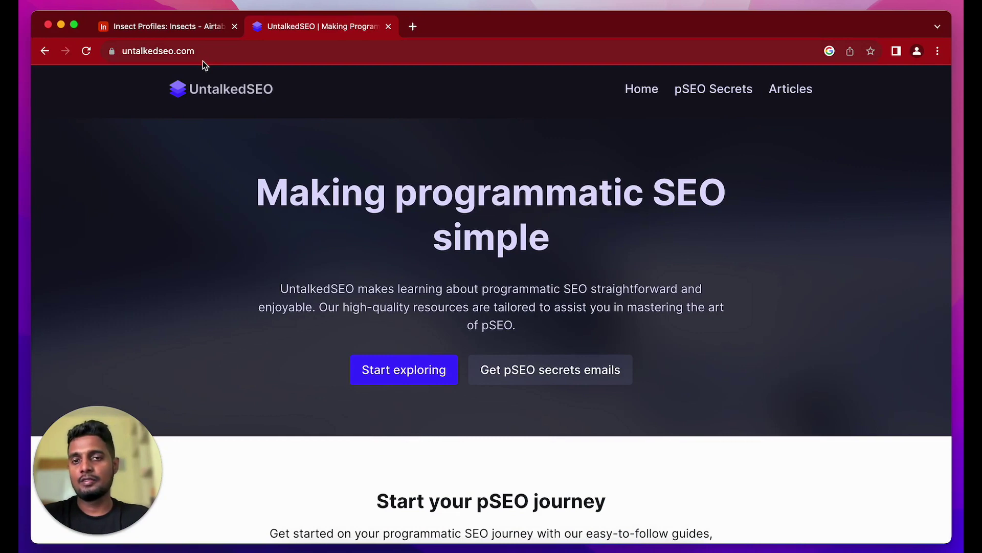
left_click(179, 24)
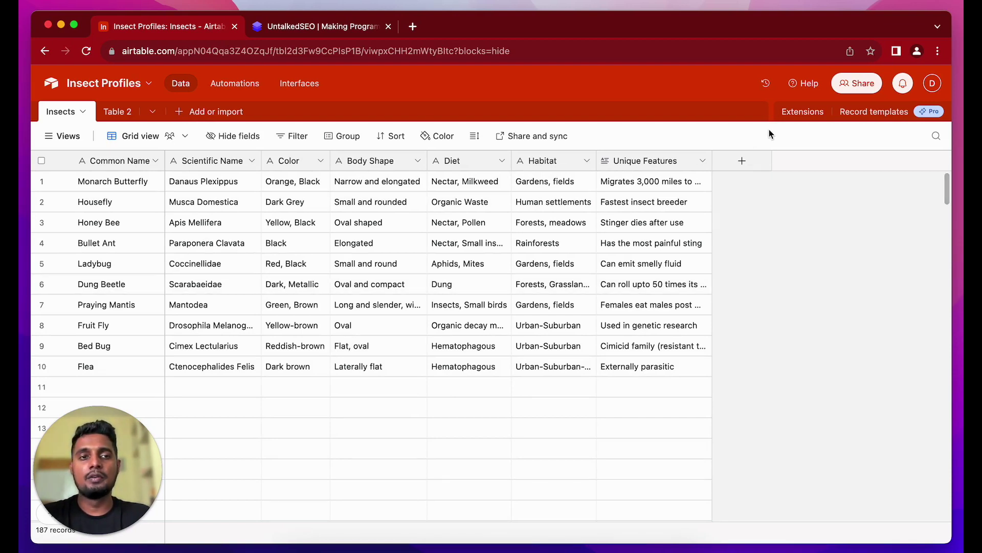
Find the Scripting extension in the marketplace, add it to the base and dismiss its welcome window
left_click(791, 114)
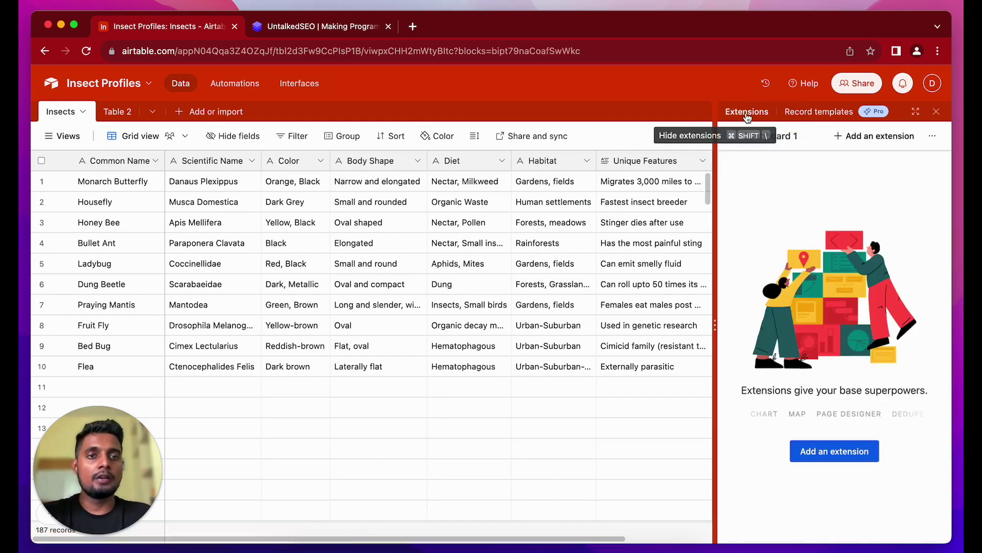
left_click(846, 452)
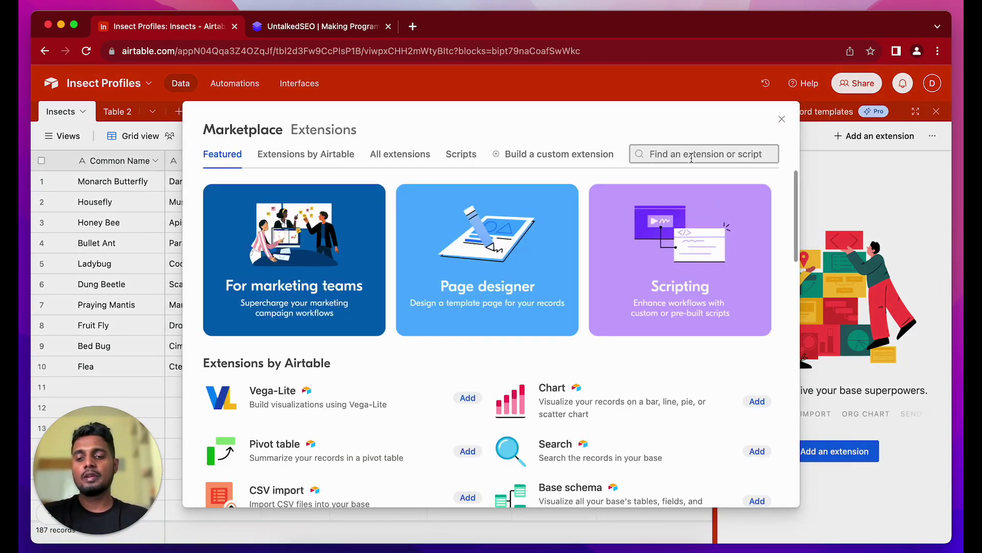
left_click(691, 159)
type("sd")
key("BackSpace")
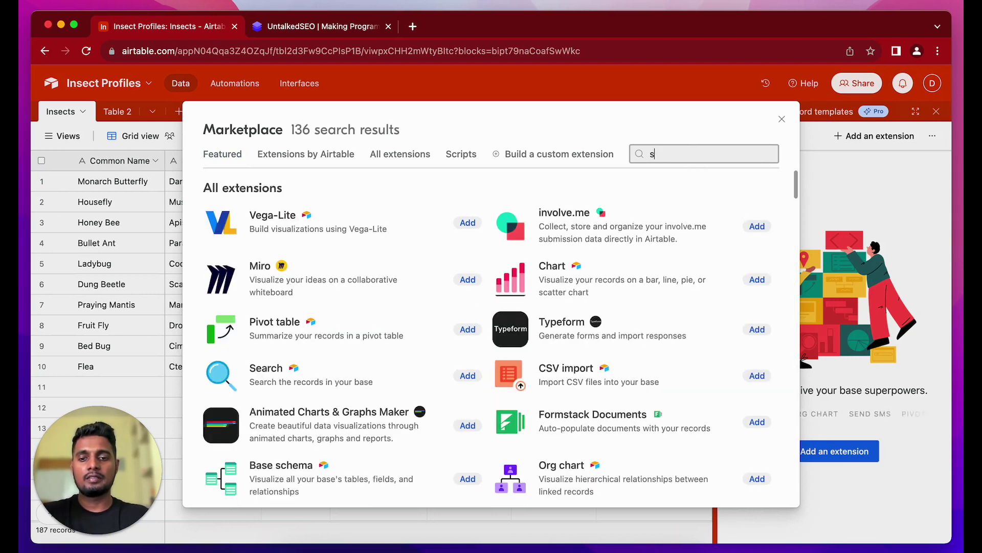
type("cri")
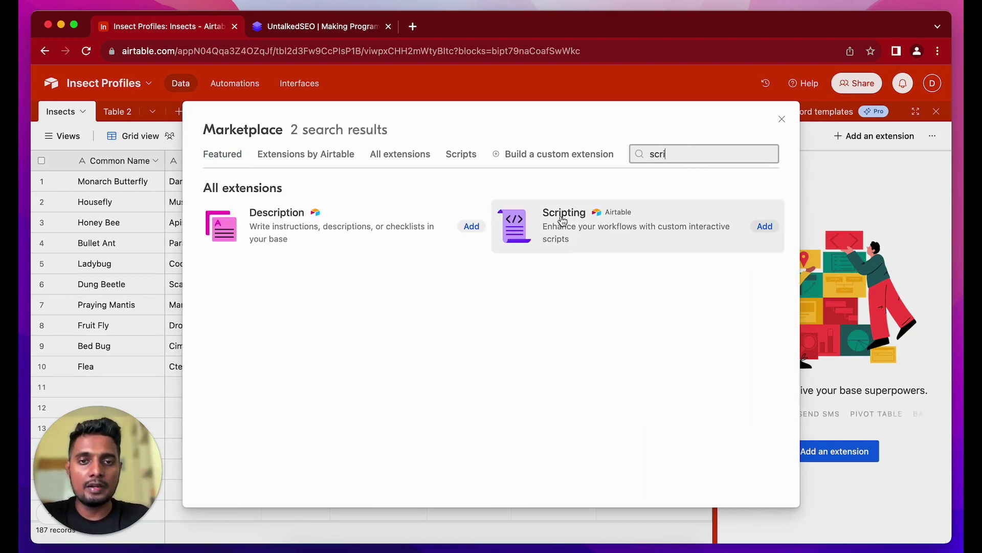
left_click(765, 228)
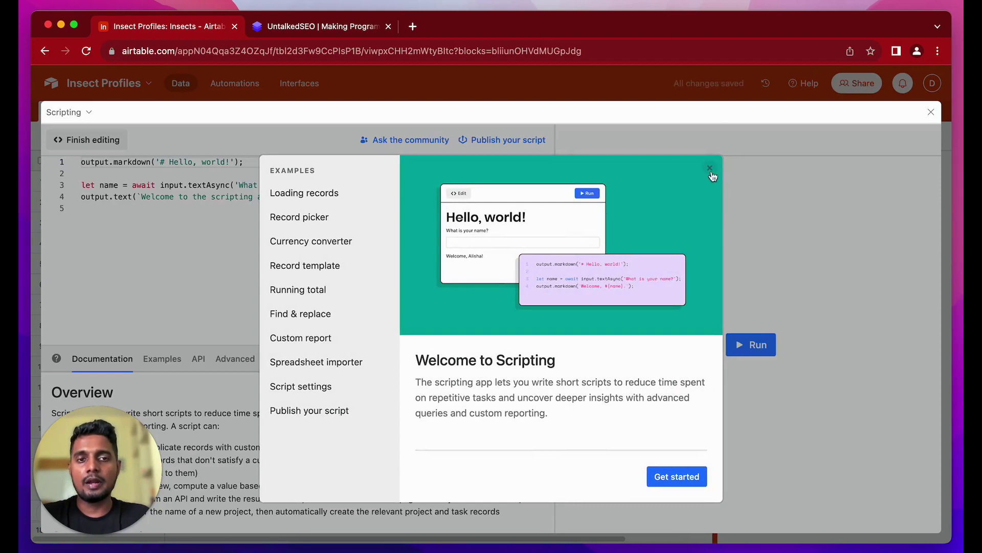
left_click(710, 169)
Replace the sample code with the copied OpenAI connection script, close the full-size editor and finish editing
left_click(440, 274)
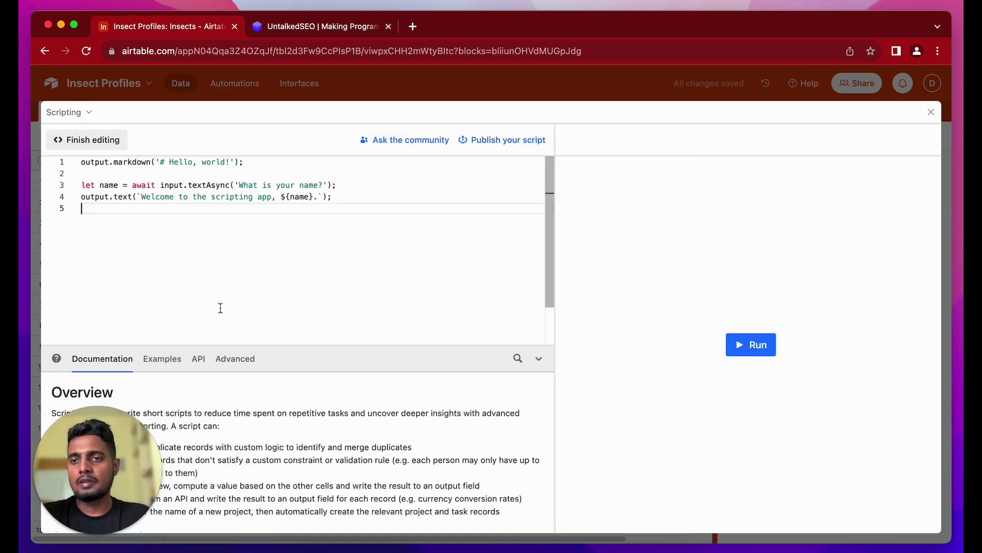
key("super+a")
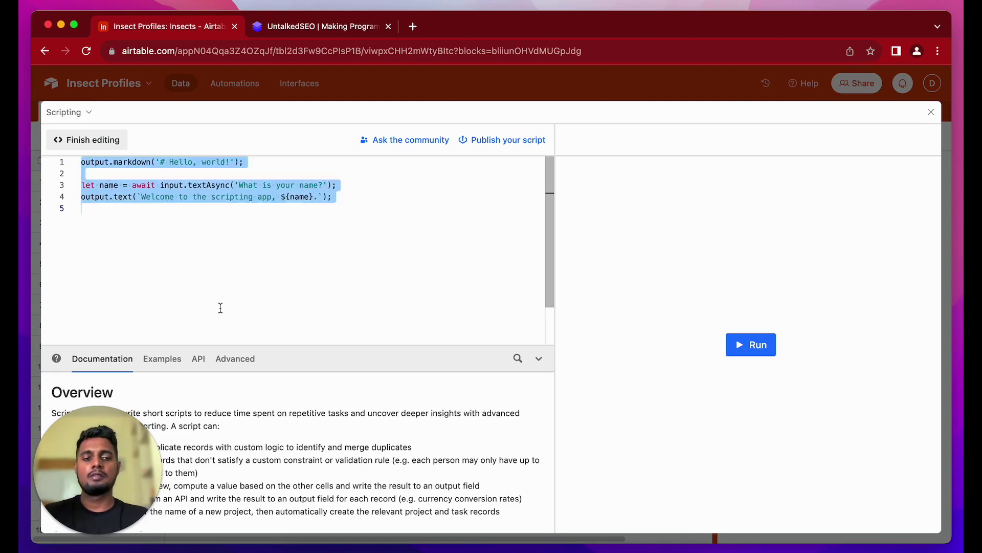
key("BackSpace")
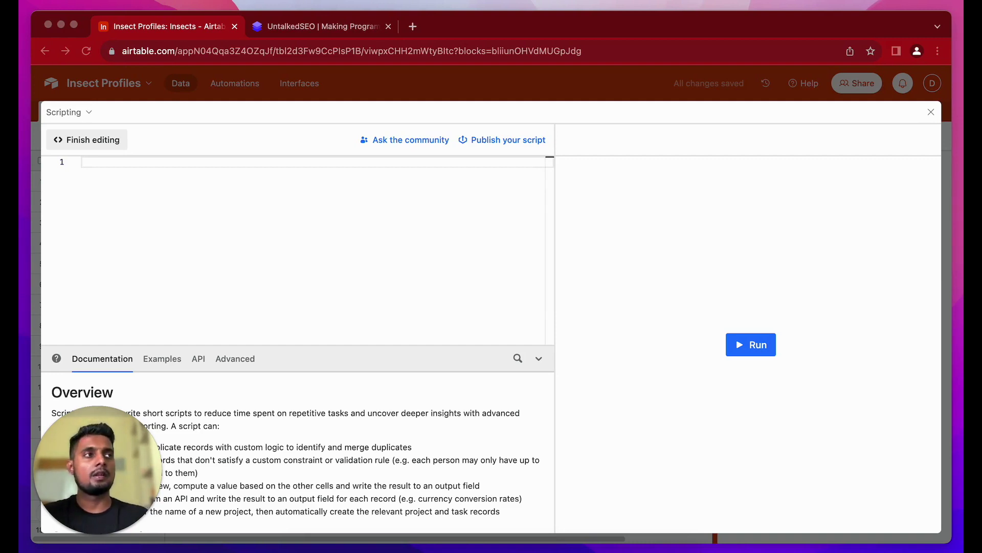
left_click(358, 251)
key("super+v")
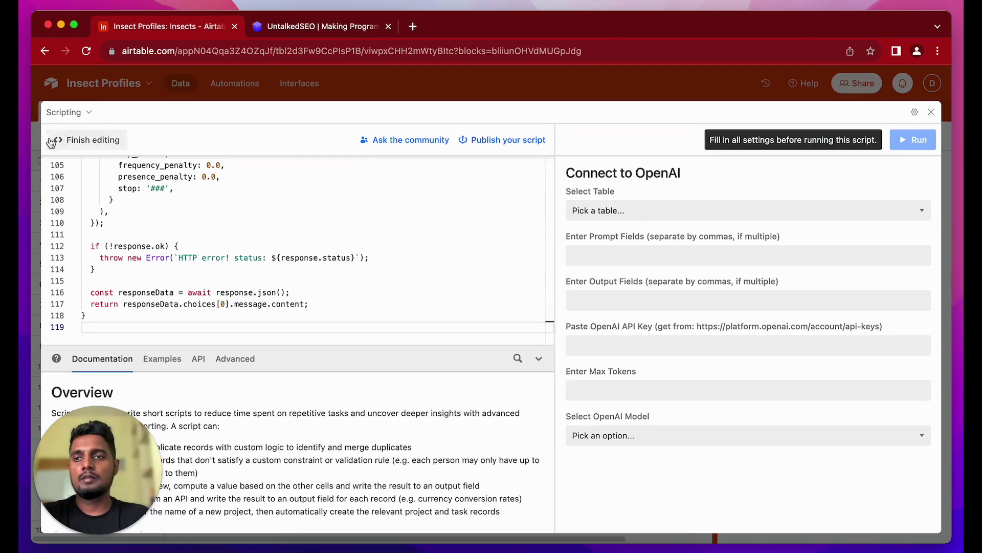
left_click(931, 113)
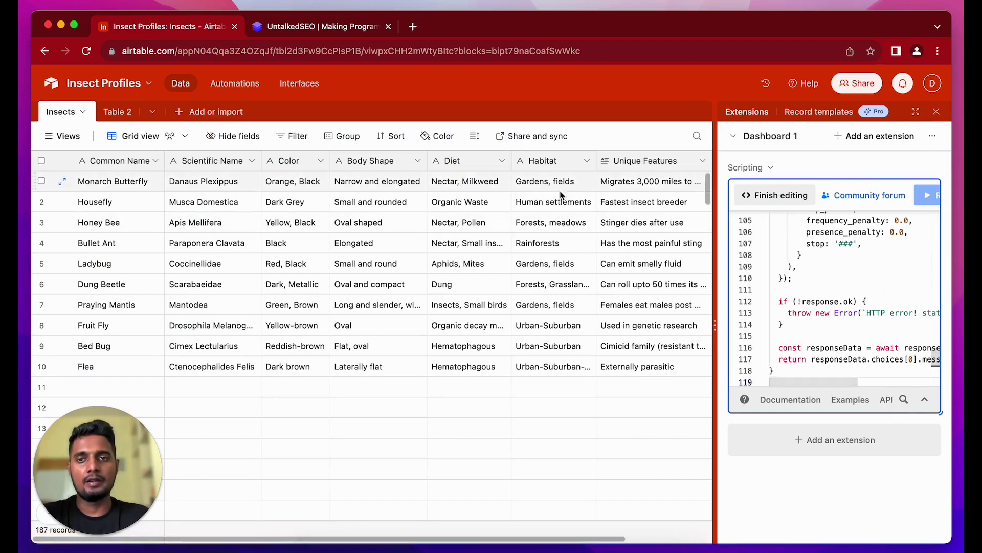
left_click(800, 197)
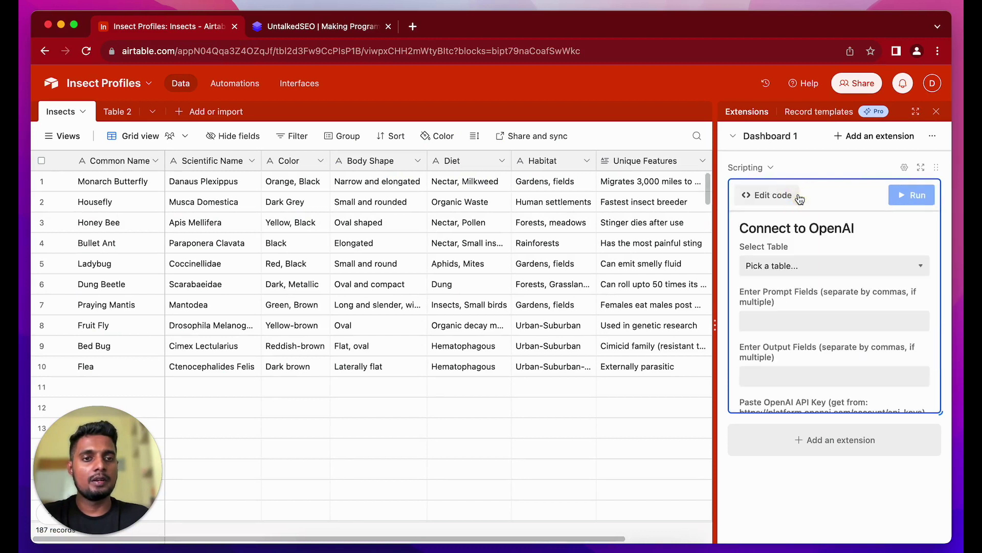
Make the Scripting extension taller on the dashboard so that more of its settings fit
scroll(827, 285, "down", 3)
scroll(828, 285, "up", 3)
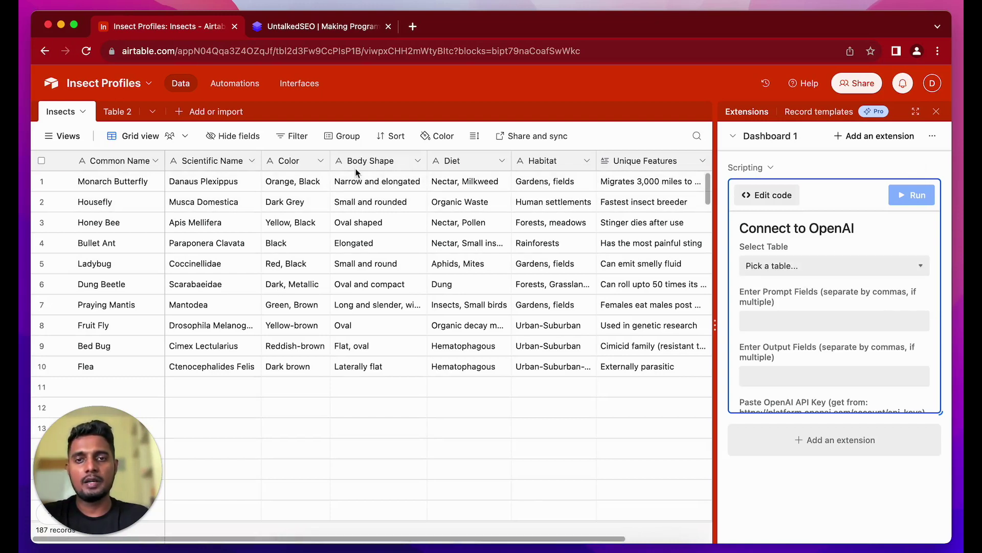
scroll(802, 295, "down", 5)
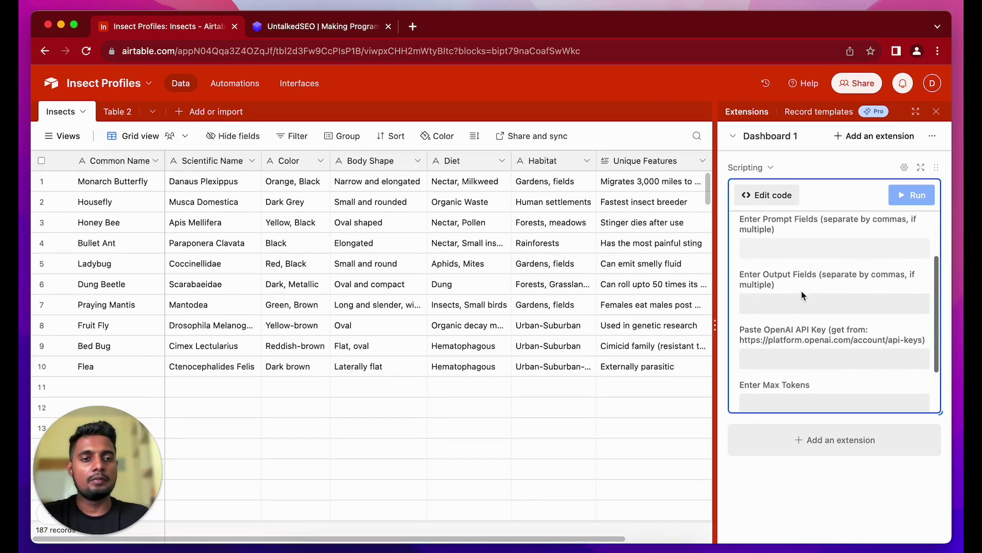
scroll(802, 295, "up", 5)
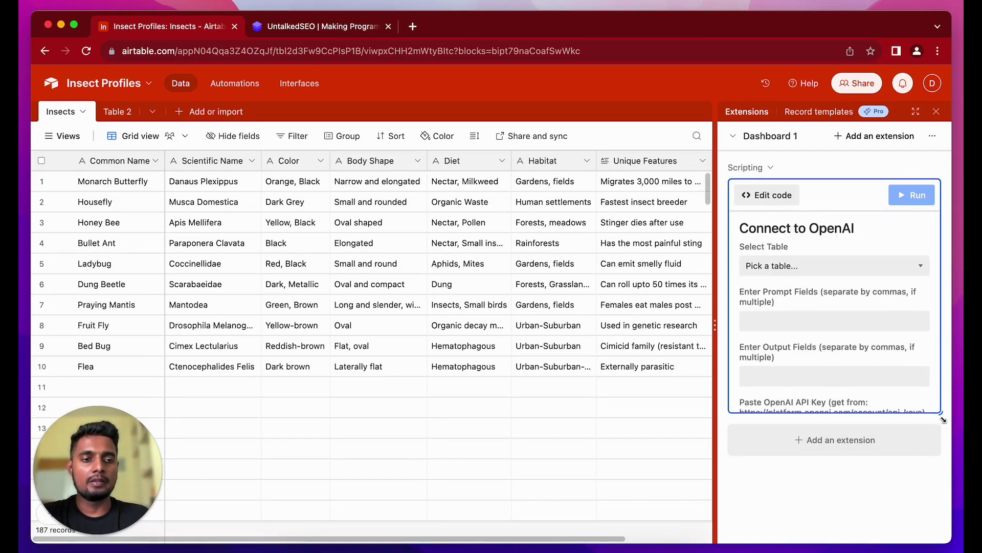
left_click_drag(940, 413, 937, 524)
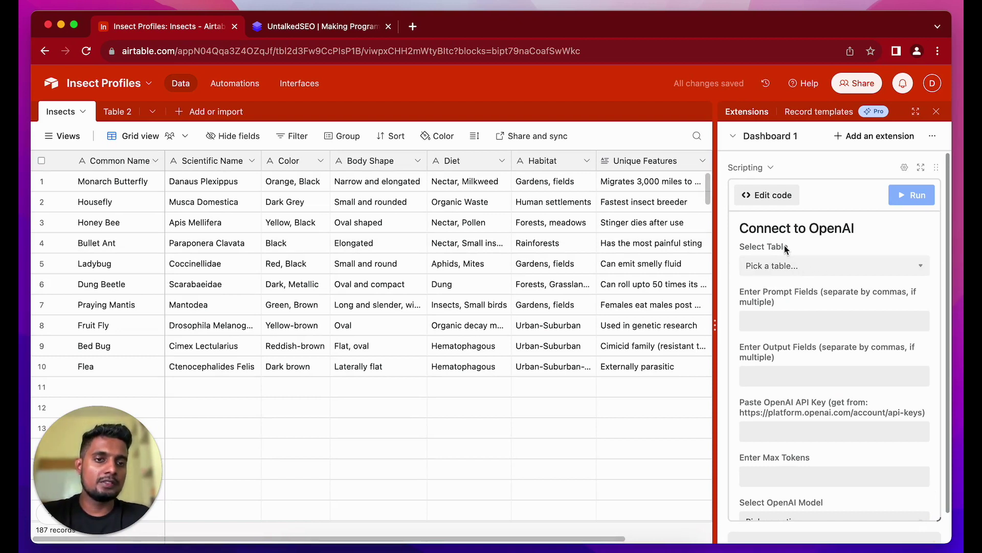
Set the Connect to OpenAI script's table to Insects
left_click(72, 119)
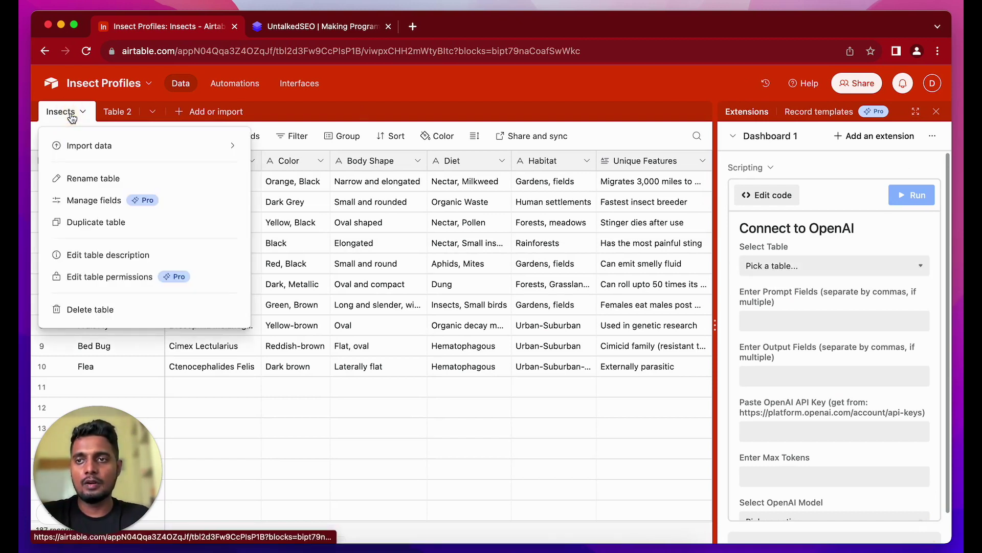
left_click(66, 117)
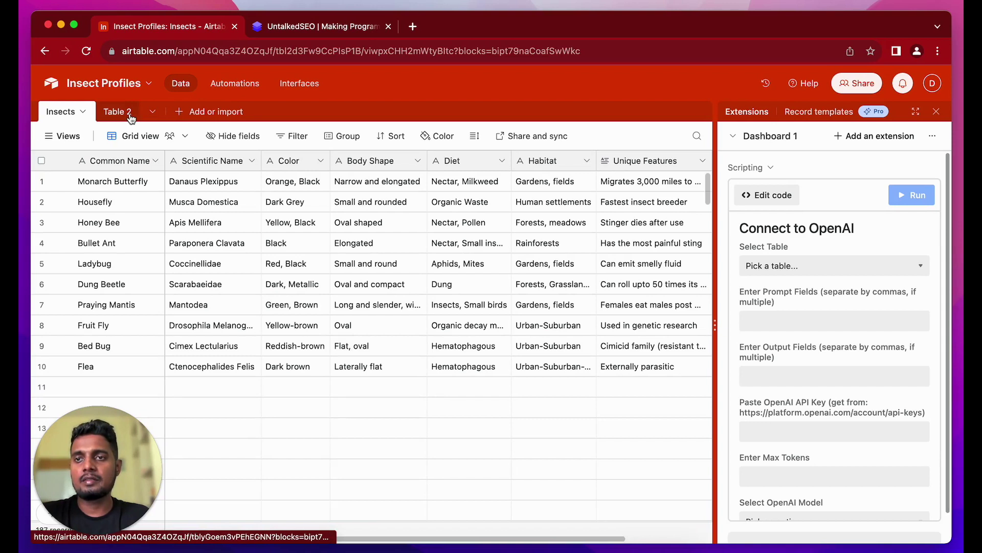
left_click(797, 268)
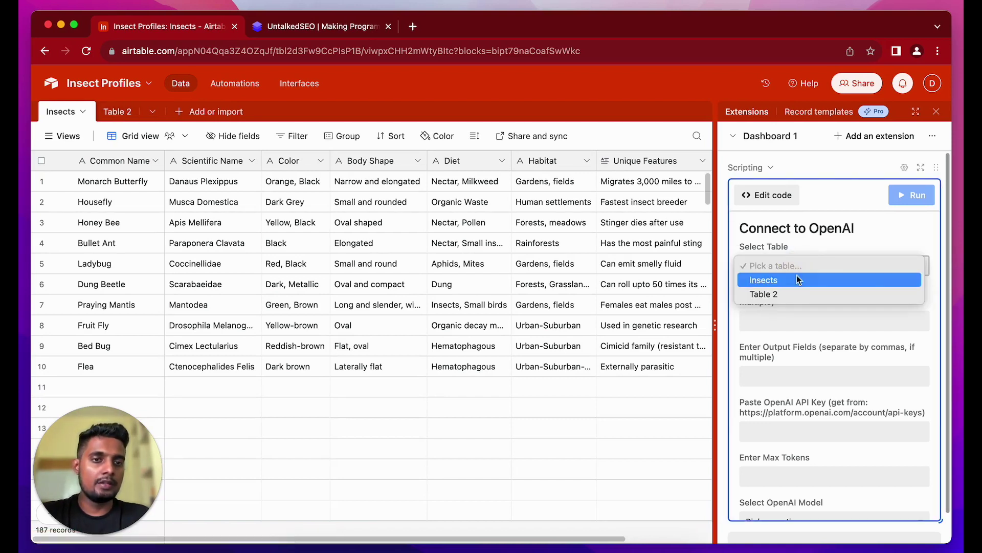
left_click(796, 283)
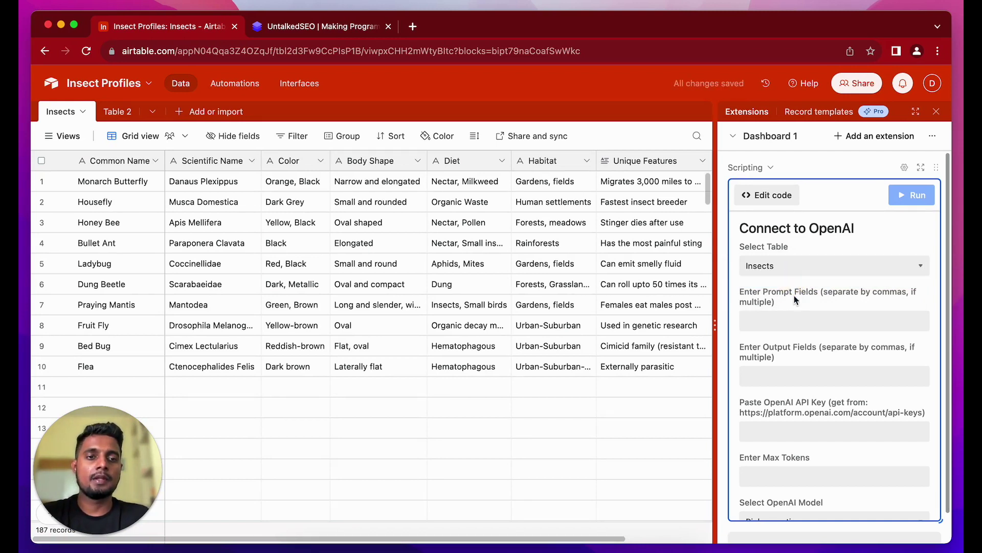
Paste the OpenAI API key into the script's API key setting
scroll(808, 332, "down", 1)
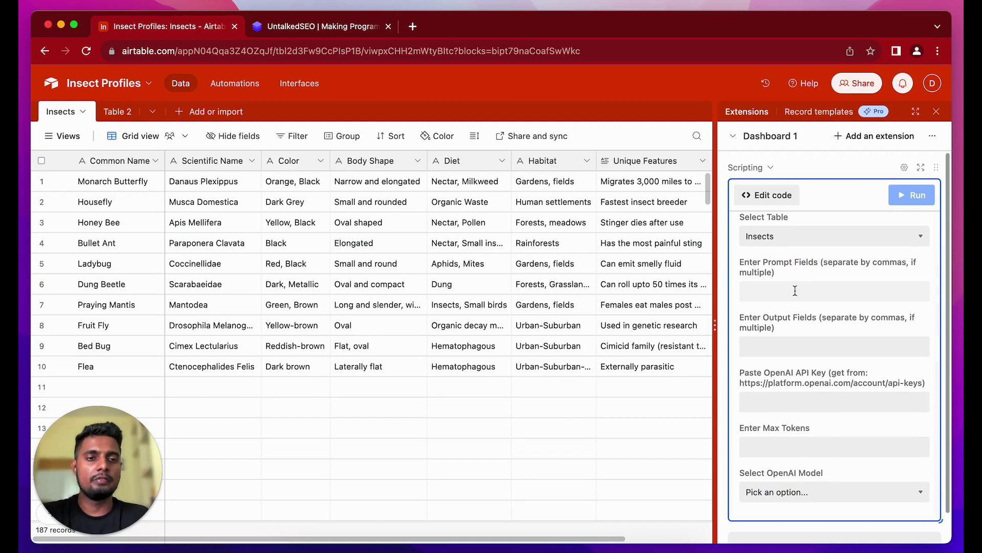
left_click(787, 345)
left_click(782, 367)
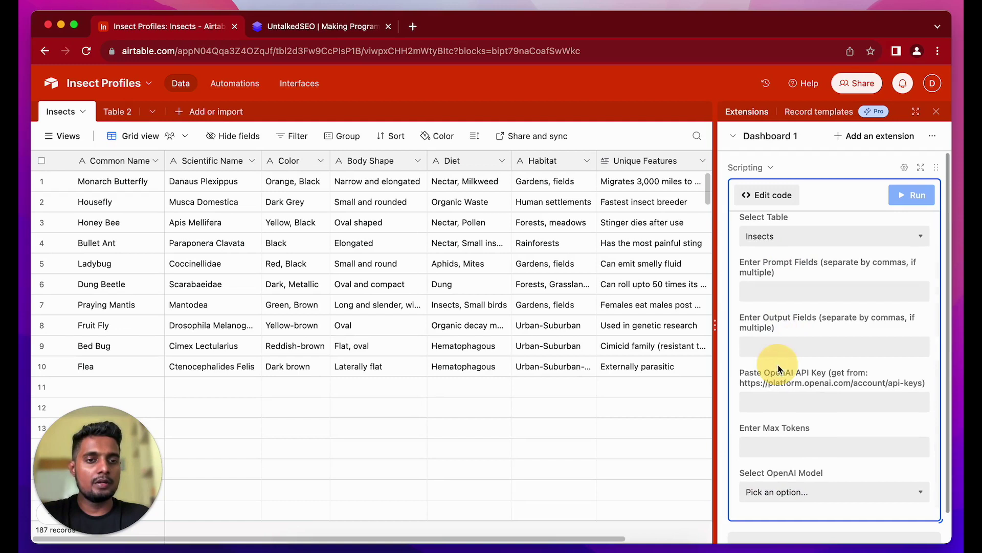
scroll(802, 331, "down", 2)
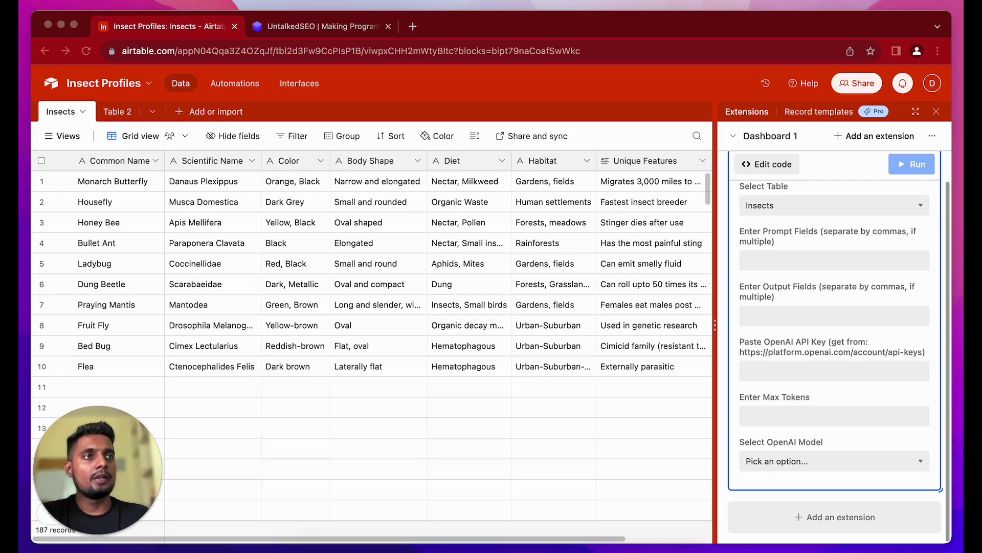
left_click(763, 370)
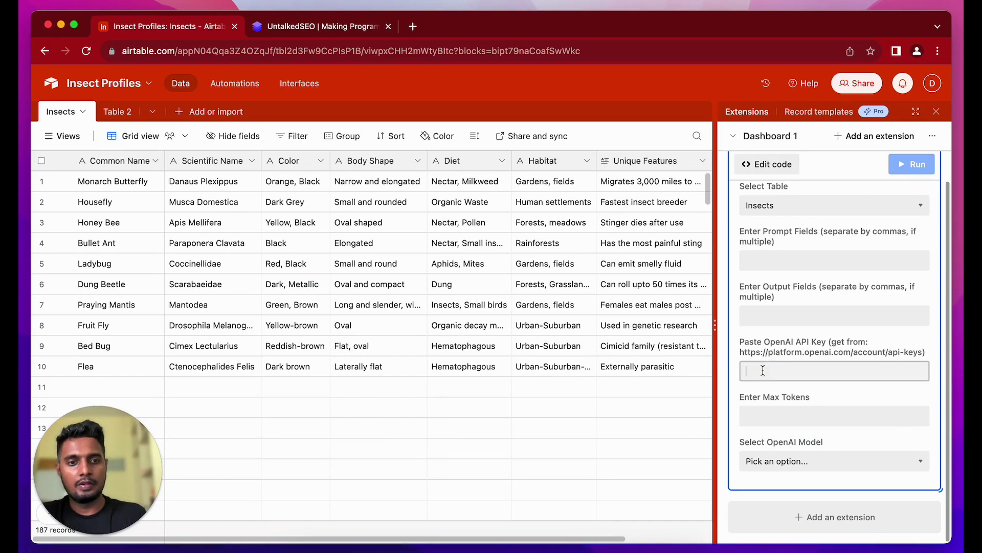
key("super+v")
left_click(765, 385)
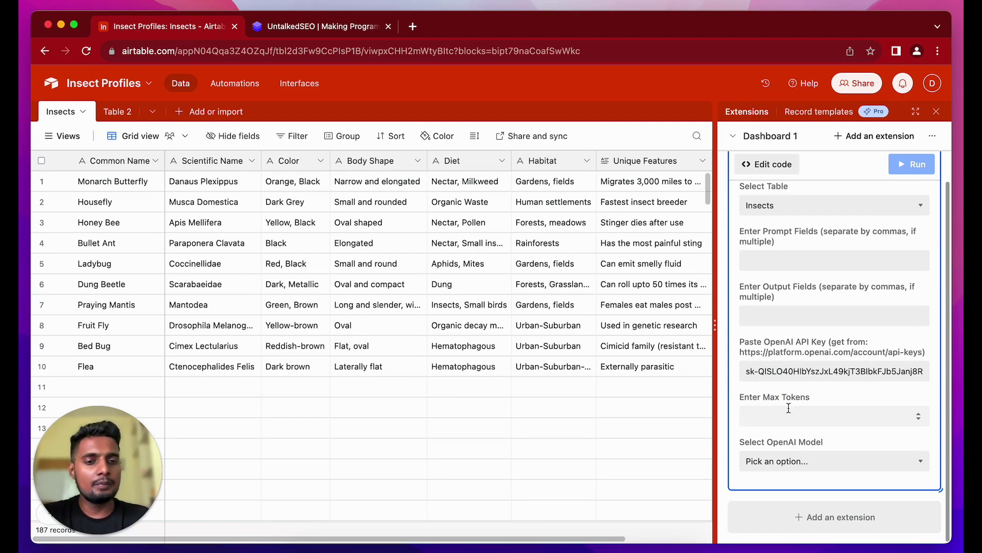
Set the script's max tokens to 350 and its OpenAI model to gpt-4-0613
left_click(789, 408)
type("350")
key("Tab")
left_click(814, 462)
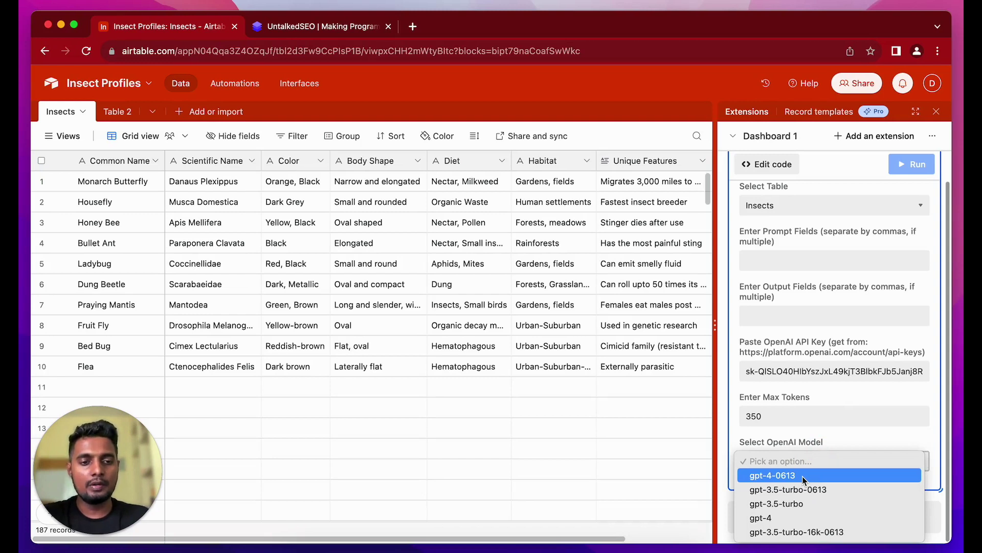
left_click(803, 477)
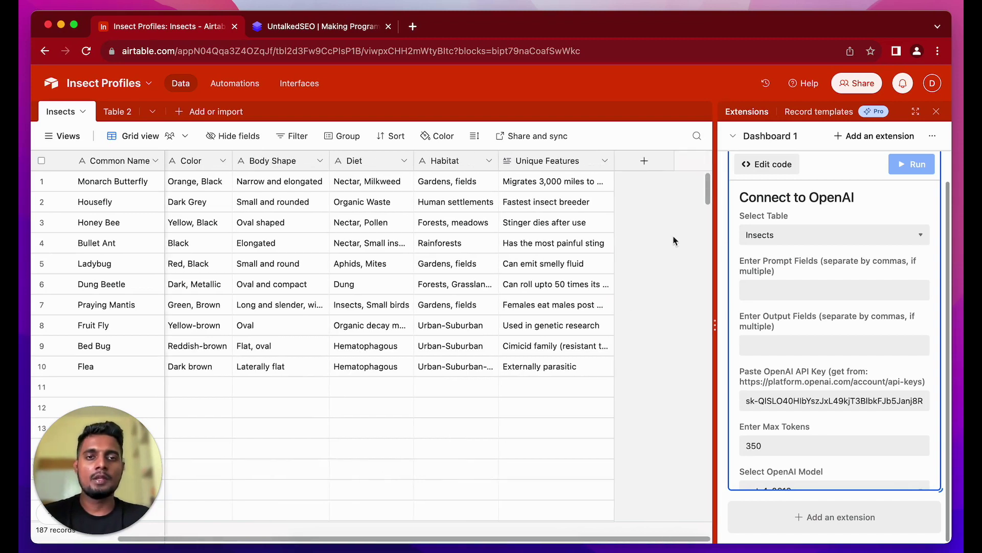
Add a single line text field named "PROMPT - Description" after Unique Features in the Insects table
left_click(645, 162)
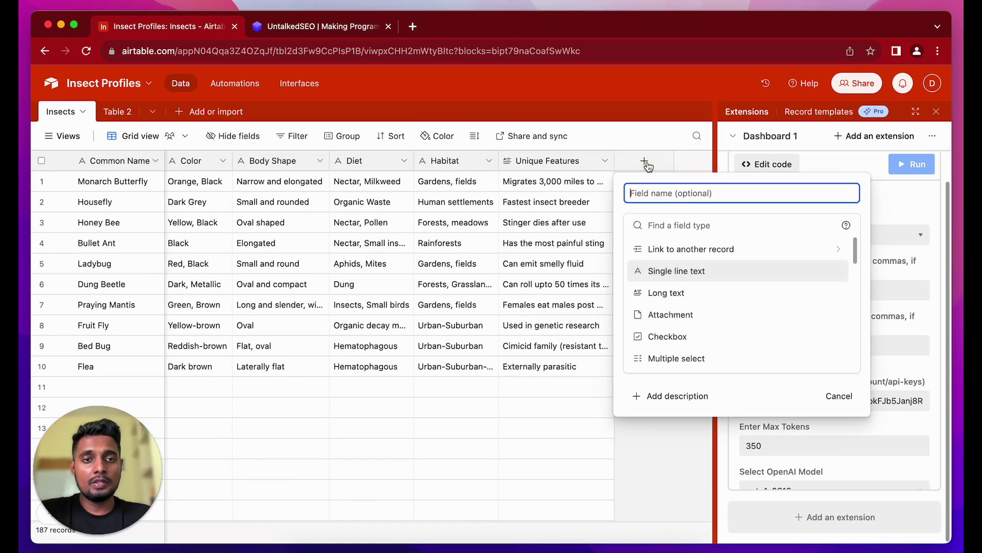
type("PR")
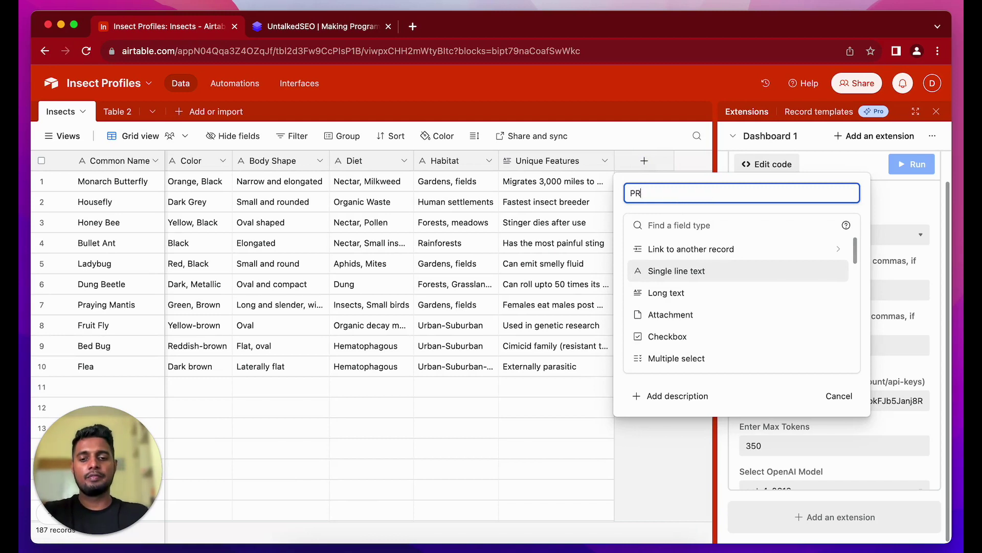
type("OM")
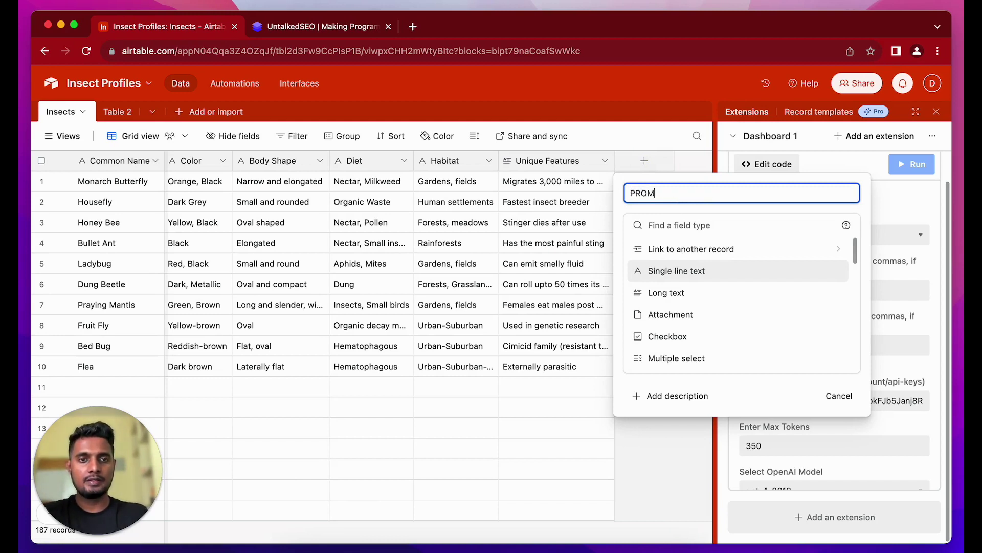
type("PT -")
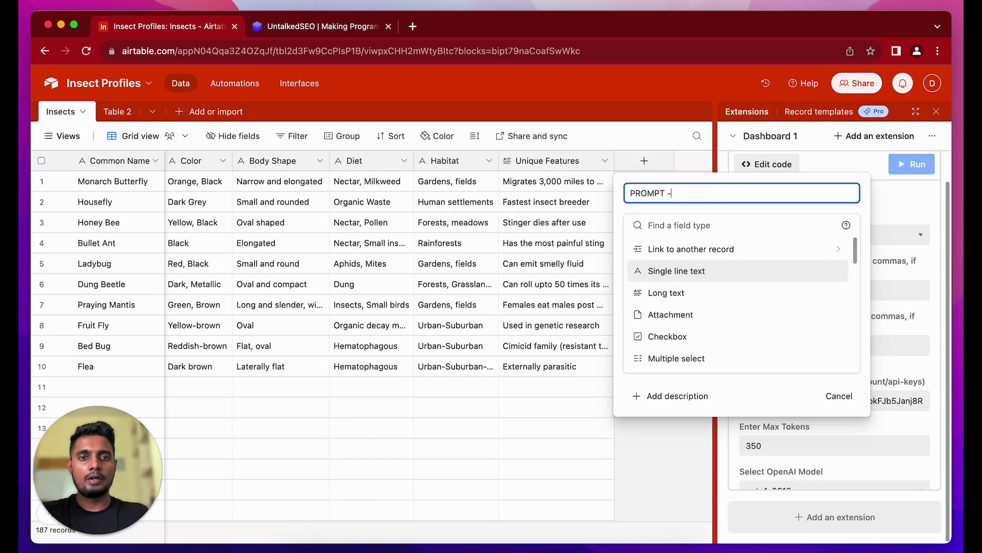
type(" Description")
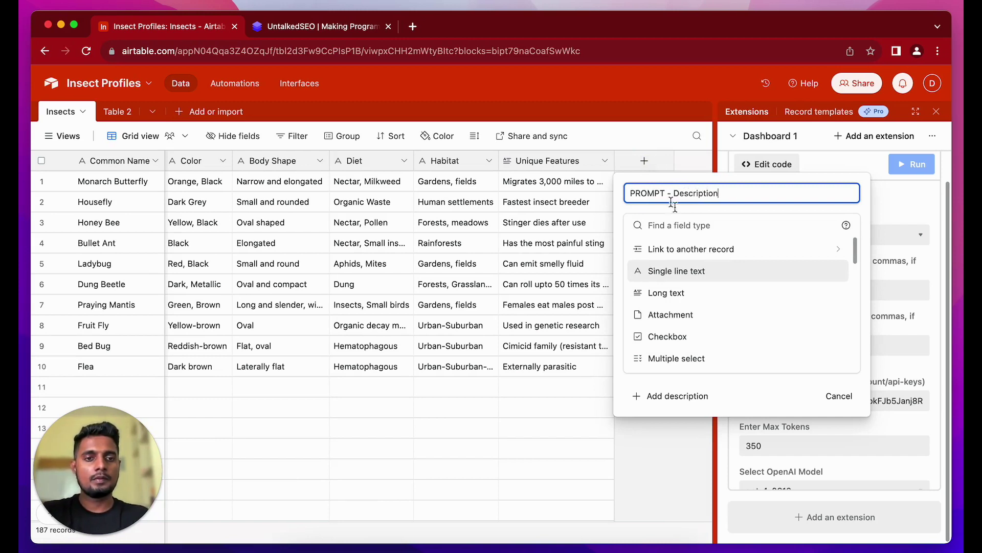
key("Return")
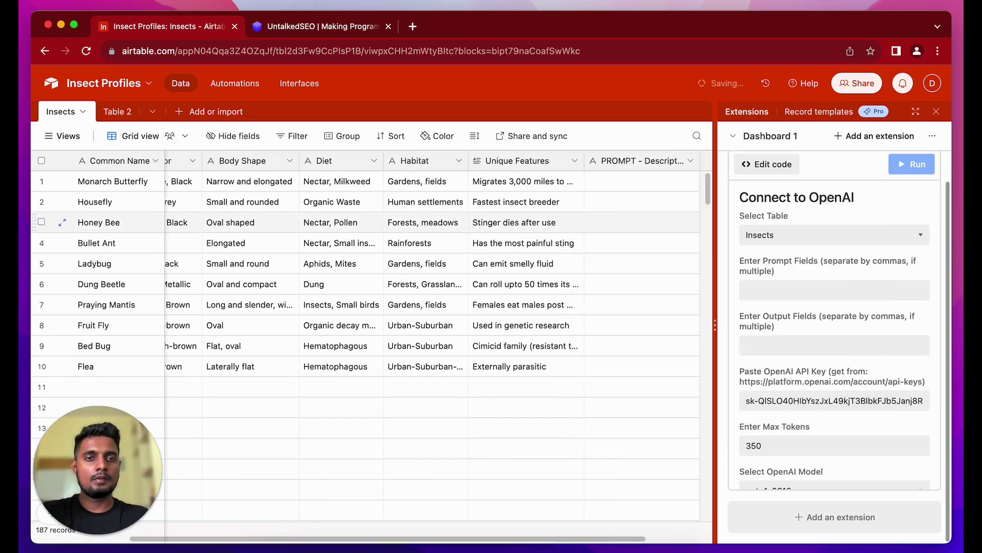
Widen the PROMPT - Description column, then add a long text field named "Description" after it and widen that column too
left_click_drag(614, 161, 675, 161)
scroll(531, 279, "right", 3)
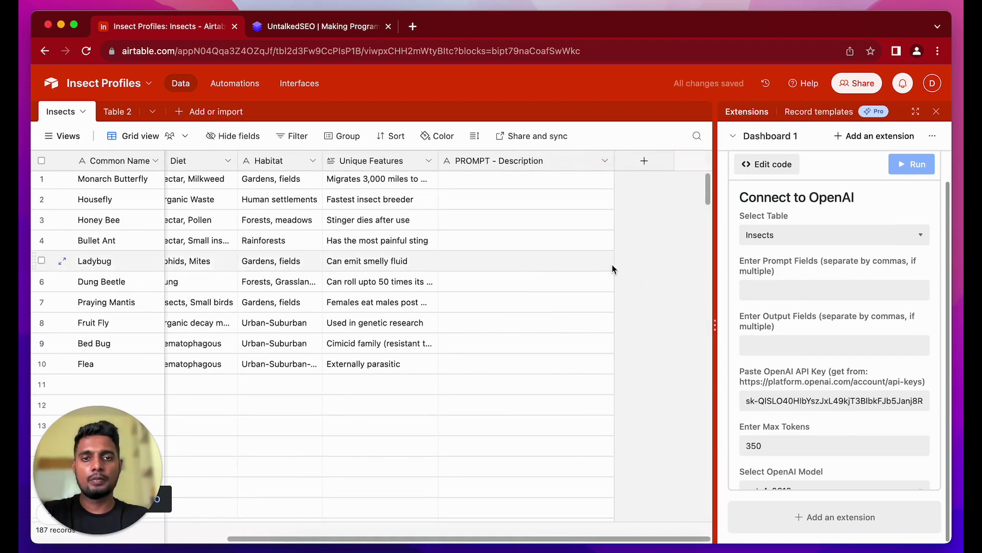
left_click(645, 162)
type("Description")
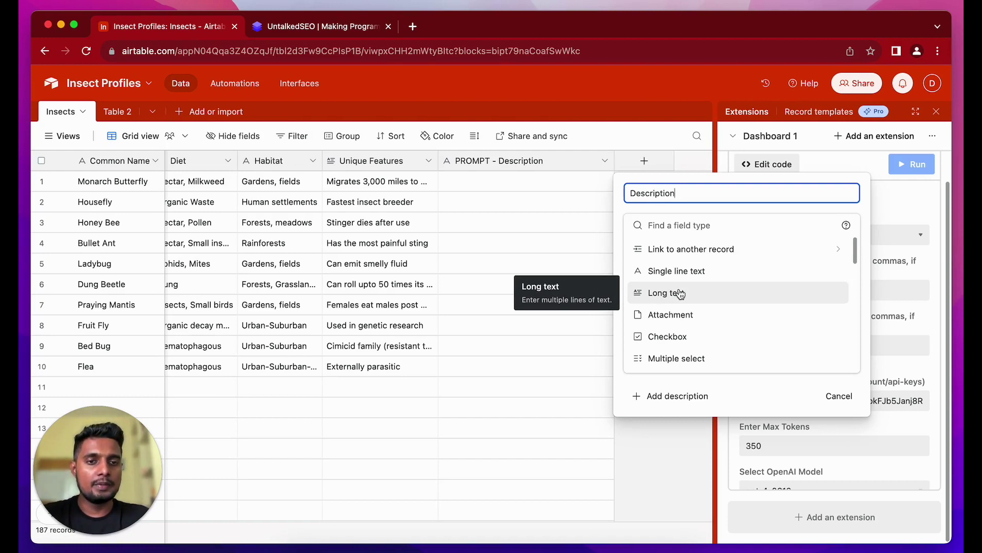
left_click(680, 293)
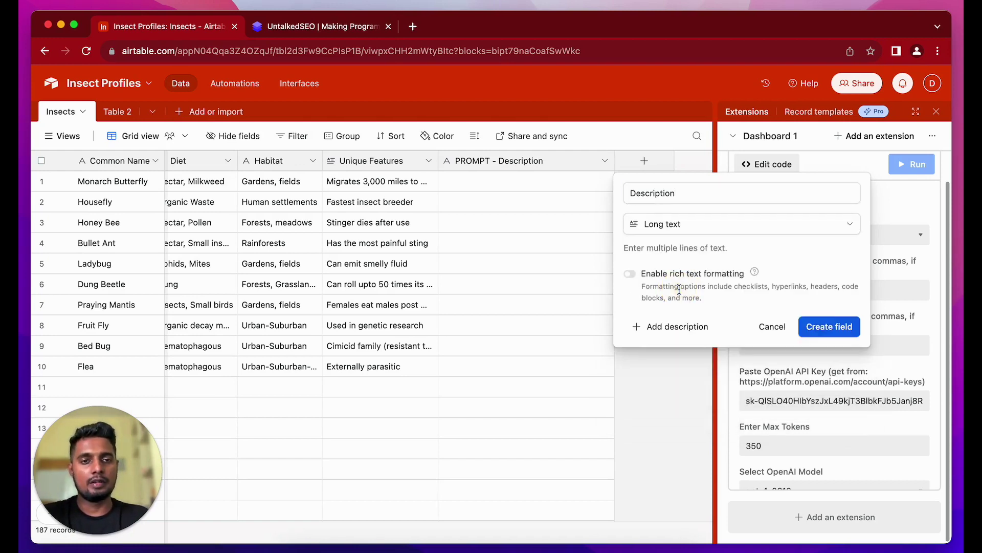
left_click(818, 327)
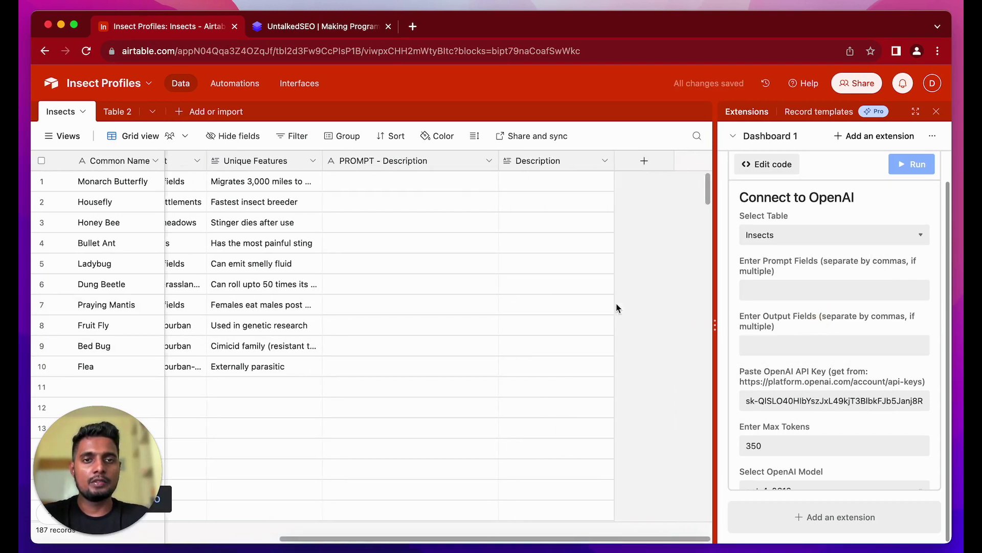
left_click_drag(614, 160, 683, 174)
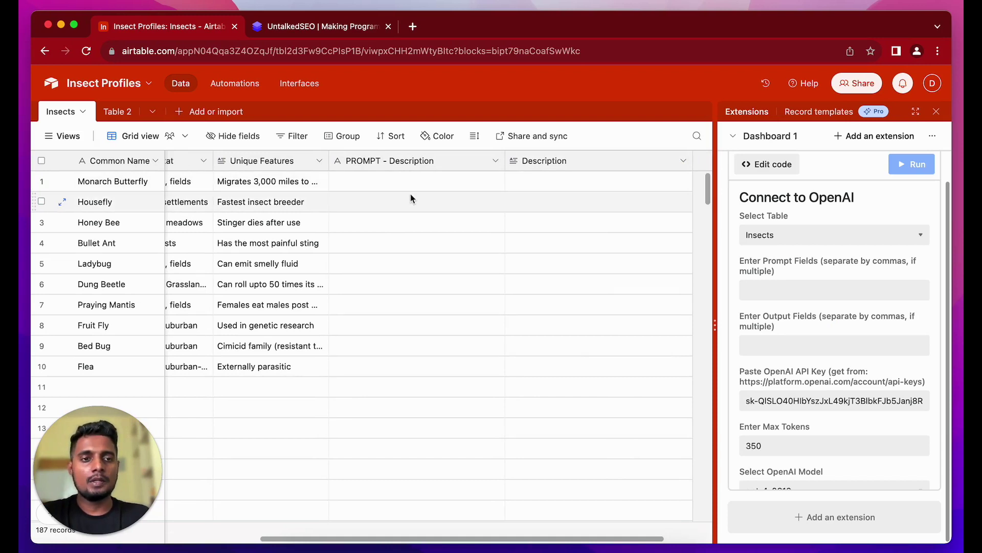
Set the Connect to OpenAI script's prompt field to "PROMPT - Description" and its output field to "Description"
left_click(772, 293)
type("PROMPT -")
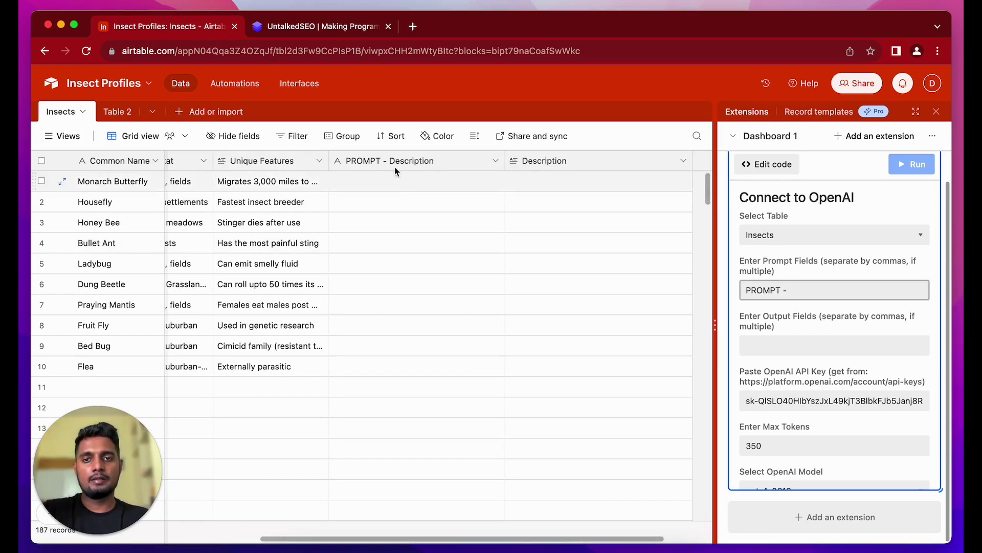
type("Desc")
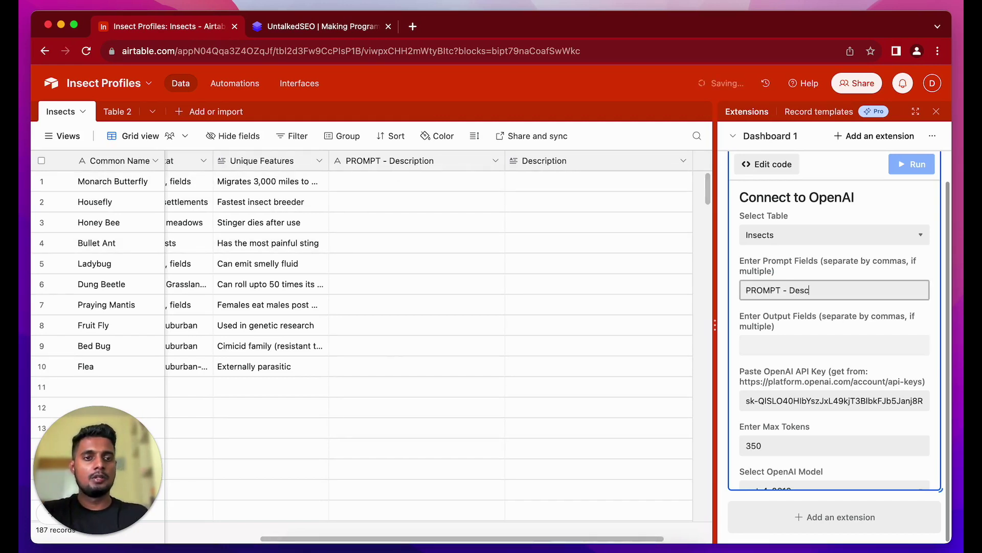
type("ription")
left_click(830, 351)
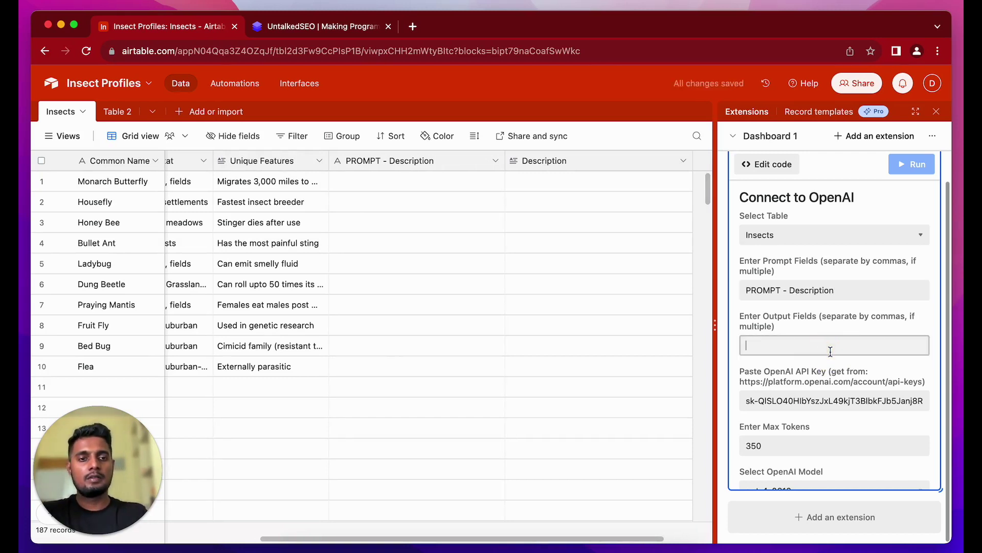
type("Description")
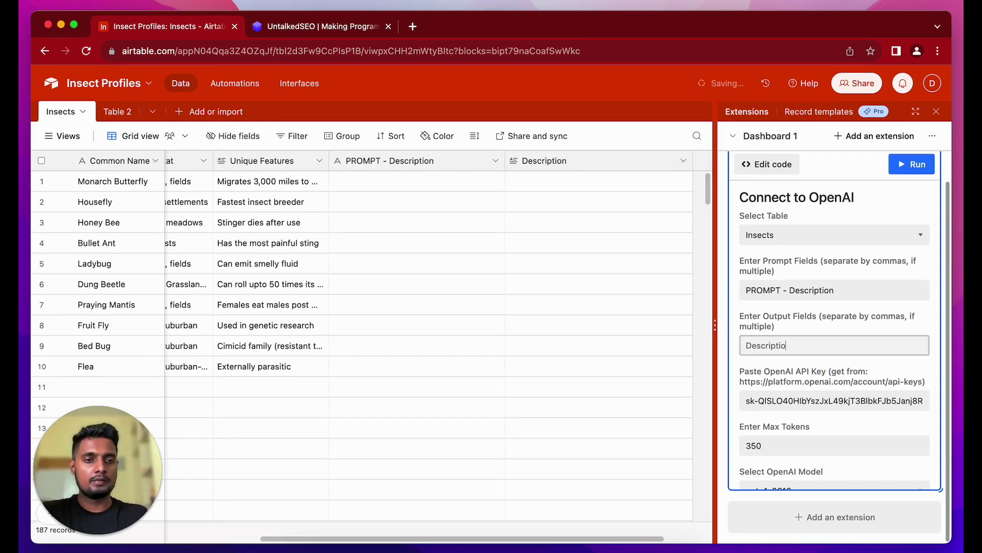
left_click(844, 369)
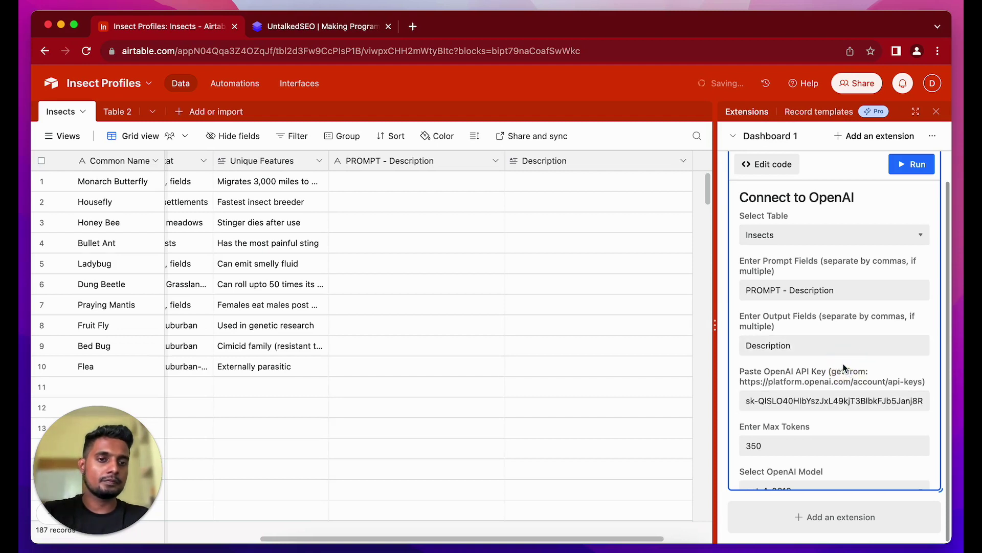
scroll(845, 368, "down", 1)
scroll(844, 368, "up", 1)
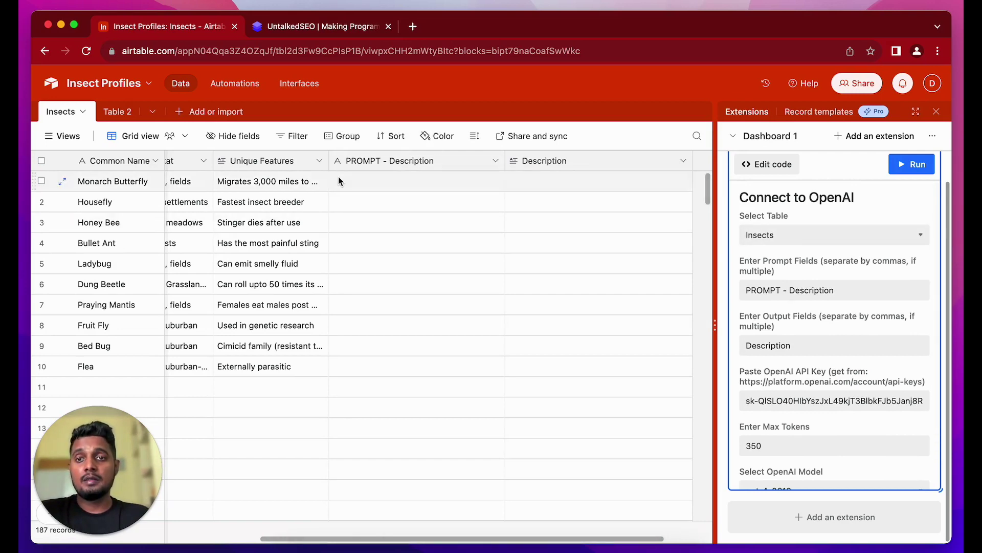
Change the PROMPT - Description field's type to Formula and enlarge the formula editing area
scroll(339, 181, "left", 5)
scroll(368, 183, "right", 4)
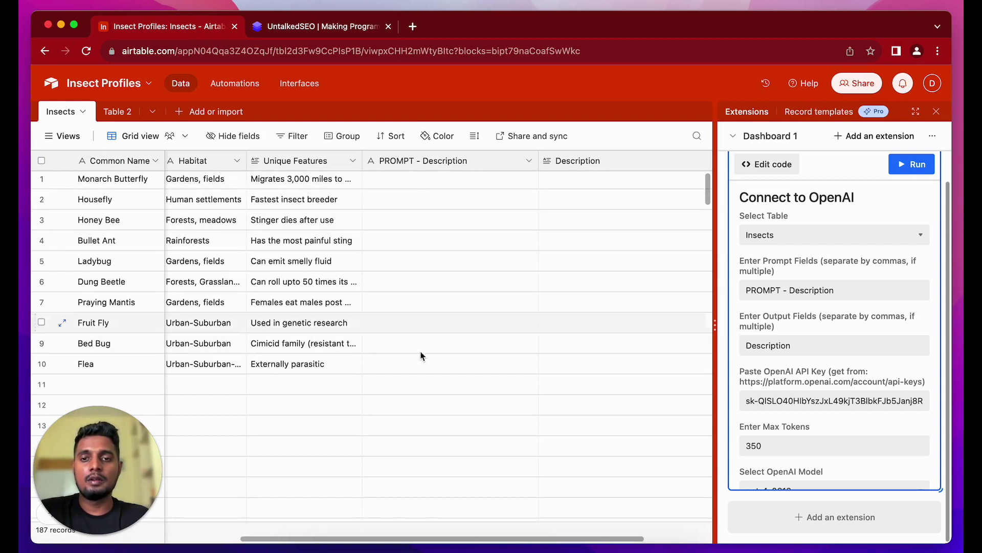
left_click(432, 199)
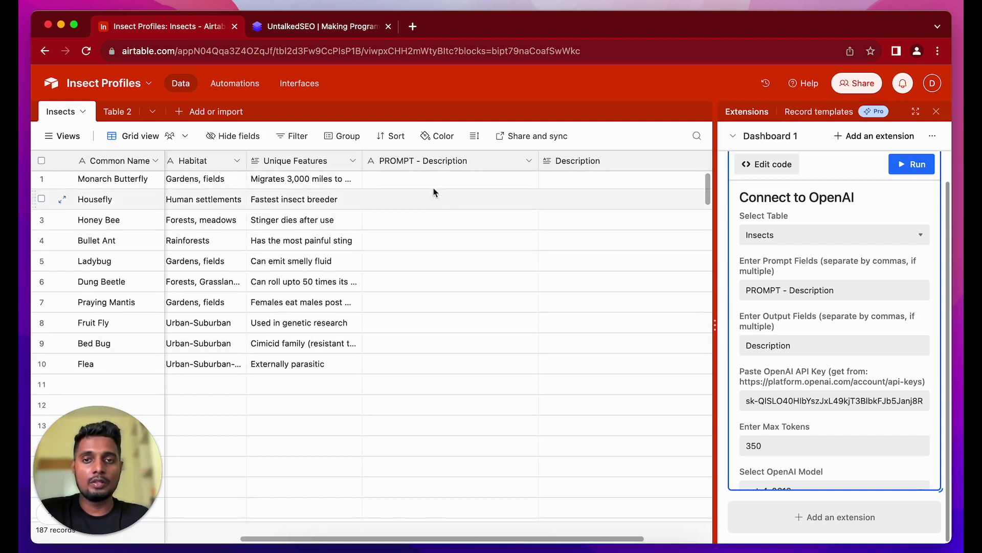
left_click_drag(441, 159, 442, 159)
double_click(441, 159)
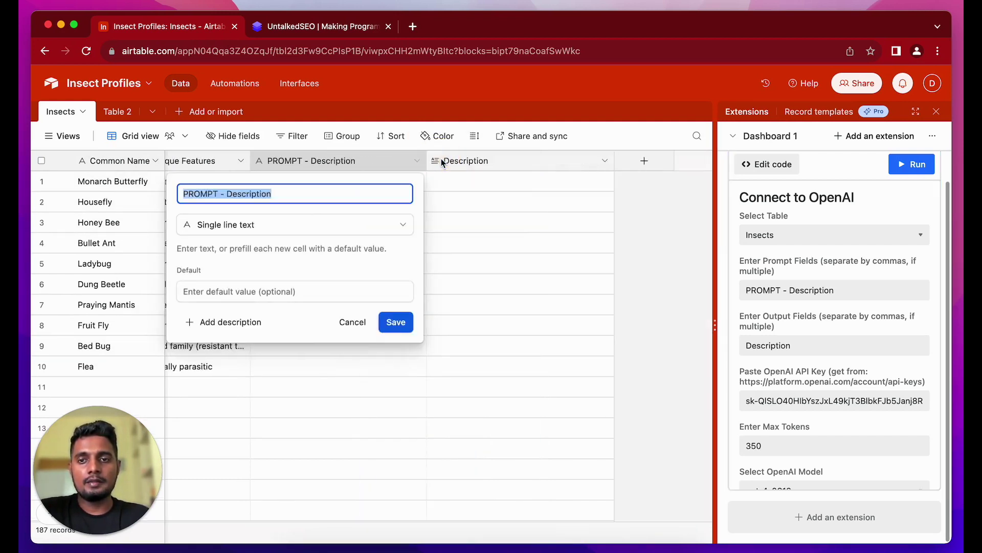
left_click(307, 228)
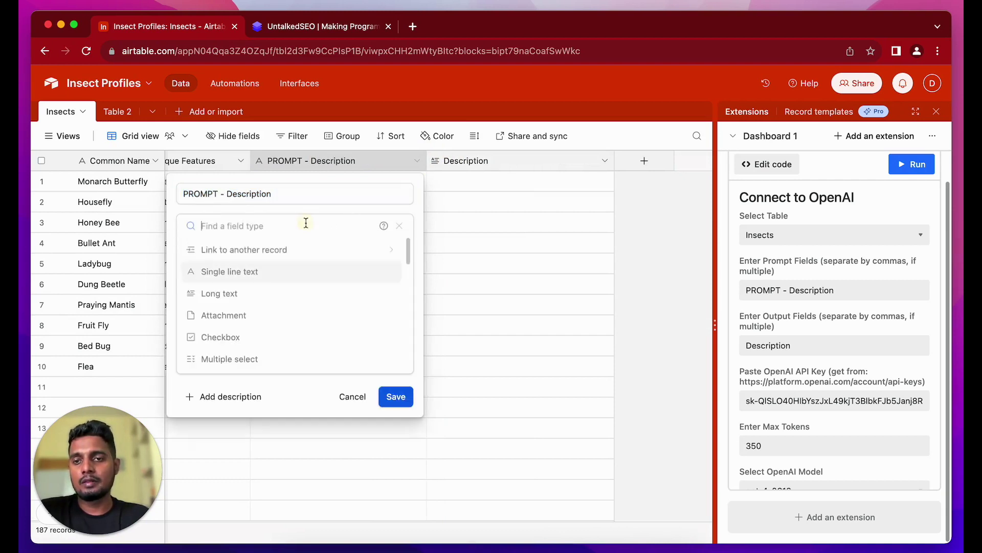
scroll(276, 327, "down", 2)
scroll(276, 327, "down", 4)
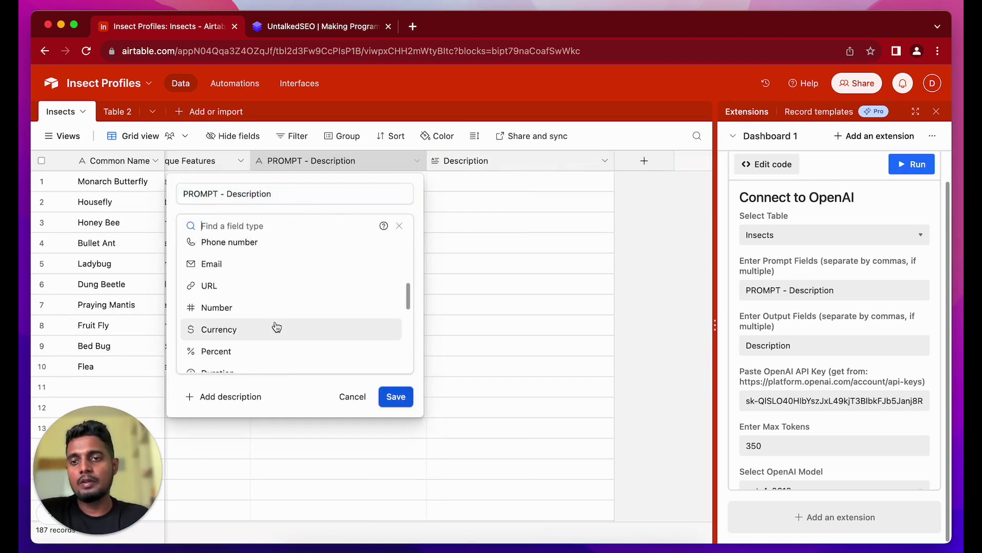
scroll(276, 326, "down", 1)
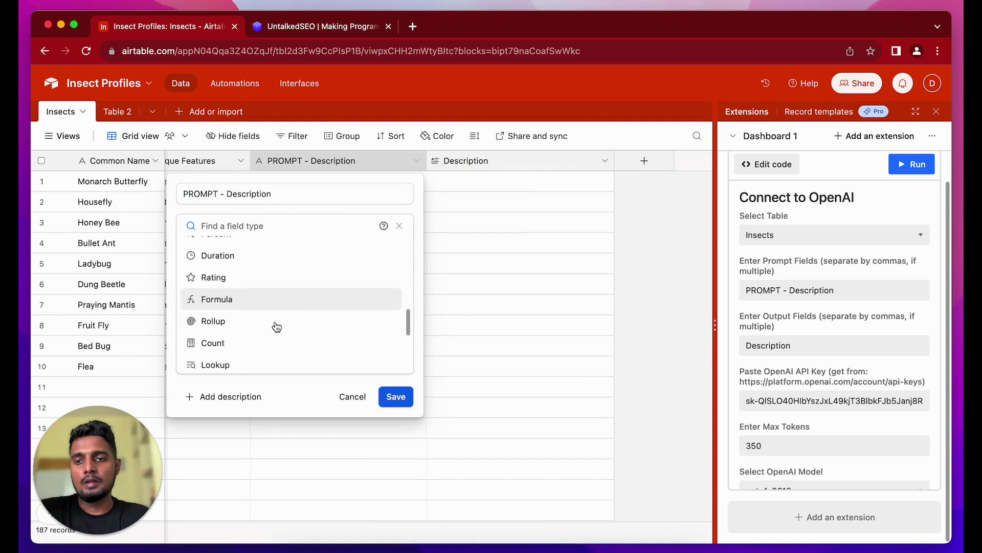
left_click(250, 301)
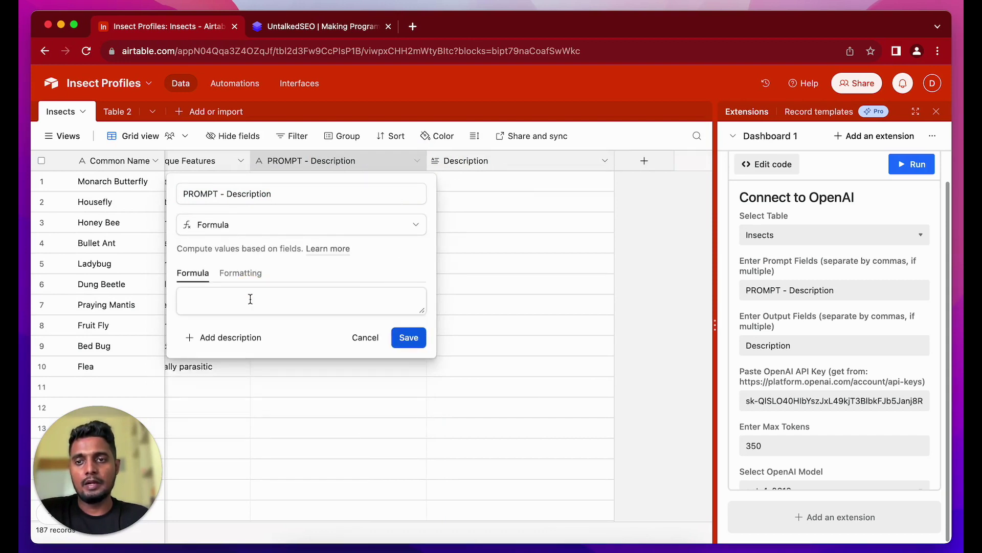
left_click_drag(422, 312, 423, 434)
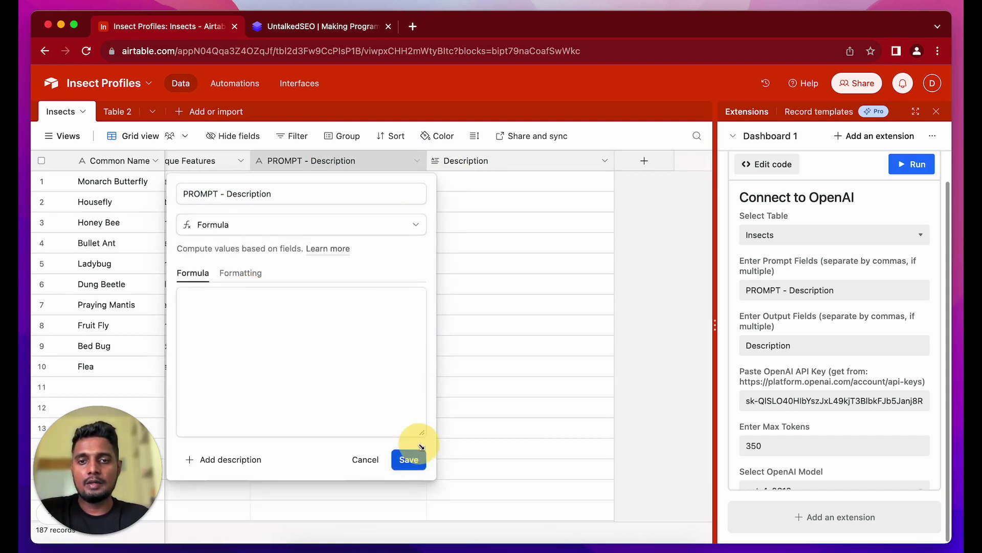
left_click(352, 366)
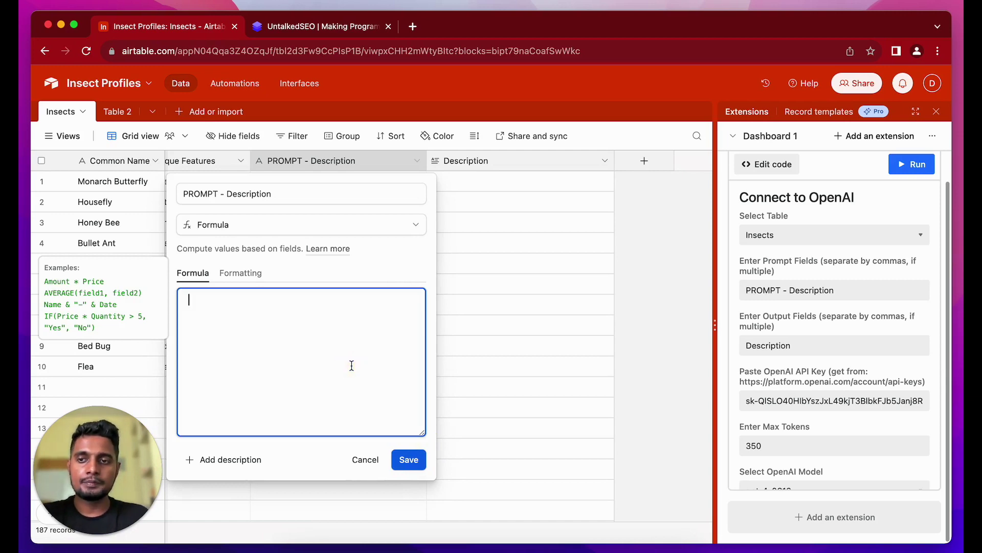
Start the formula with the quoted text "I am creating an insects profile pages for different insects out there, and for that"
scroll(518, 321, "left", 8)
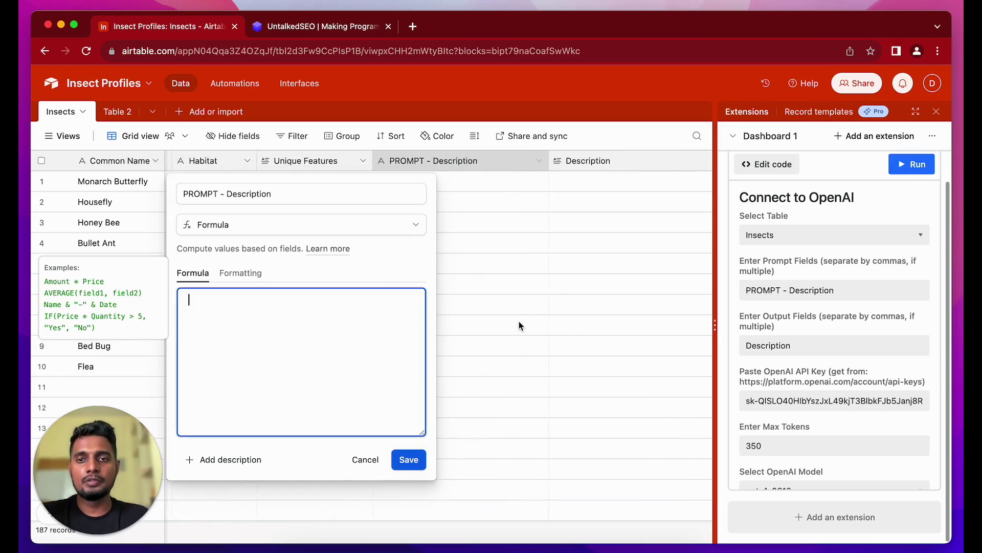
scroll(519, 325, "left", 3)
scroll(519, 326, "right", 6)
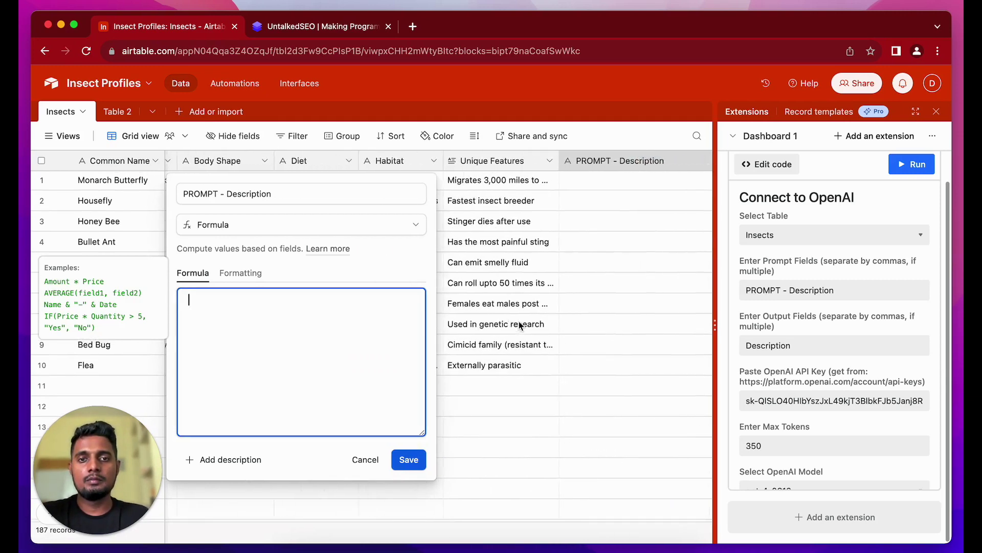
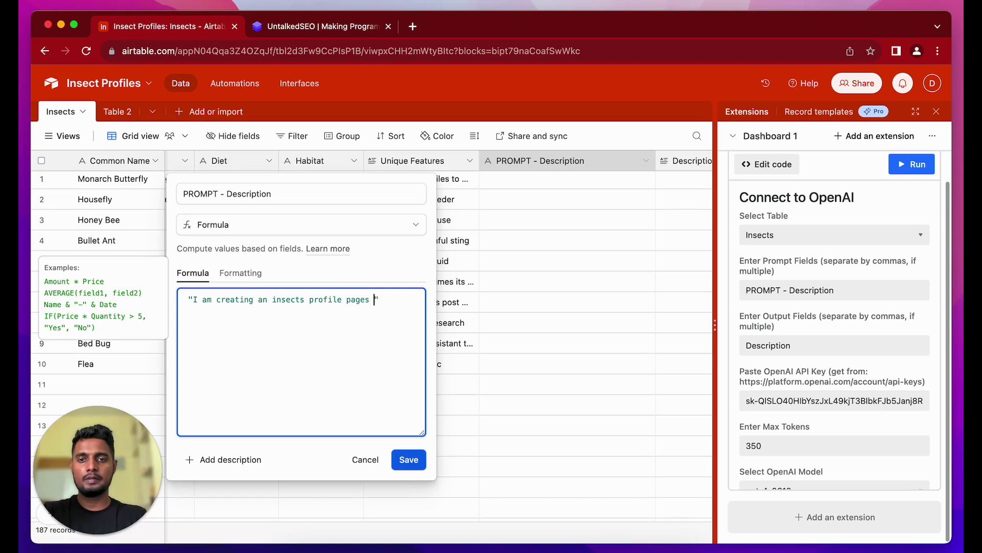
left_click(360, 300)
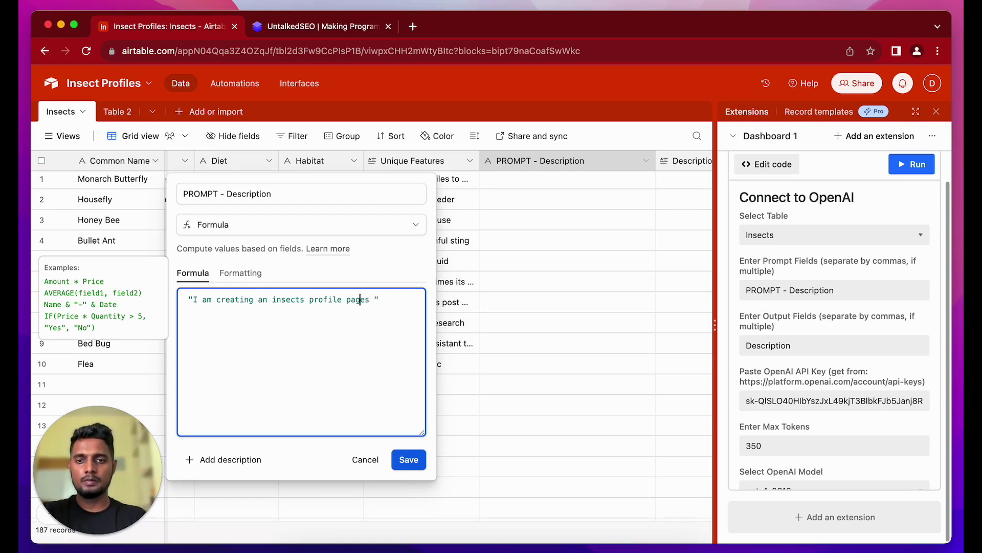
key("Right")
key("Up")
key("Down")
key("Left")
type("for different ")
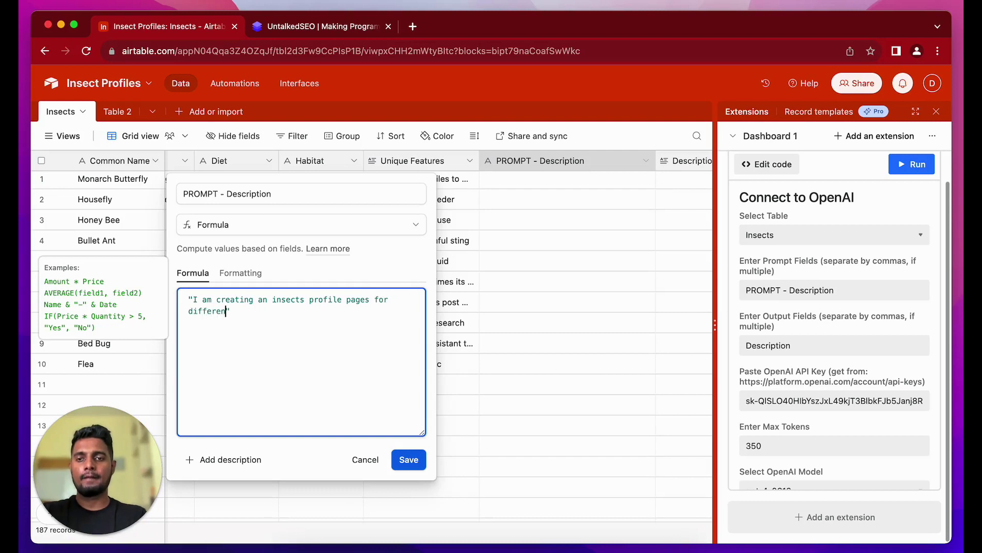
type("insects")
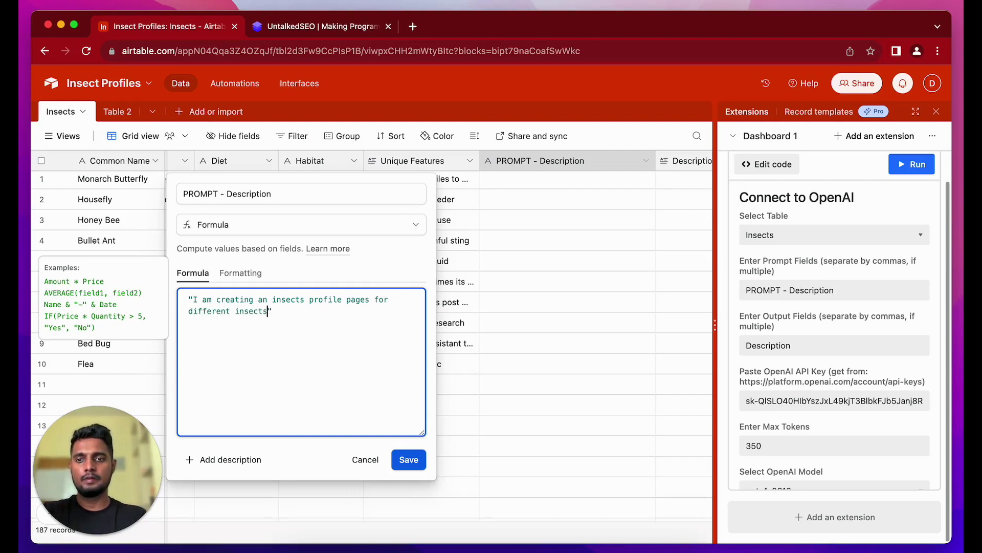
type(" out there")
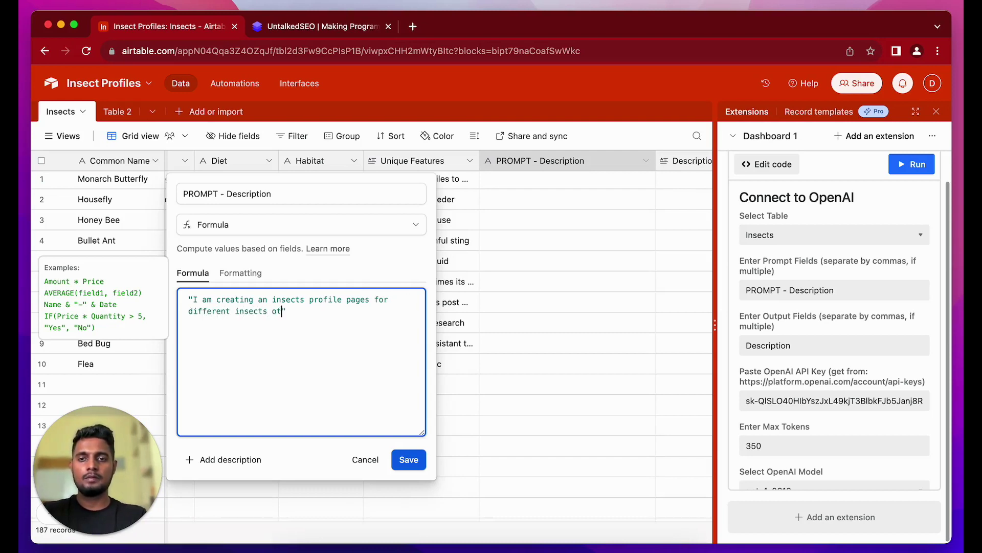
type(". ")
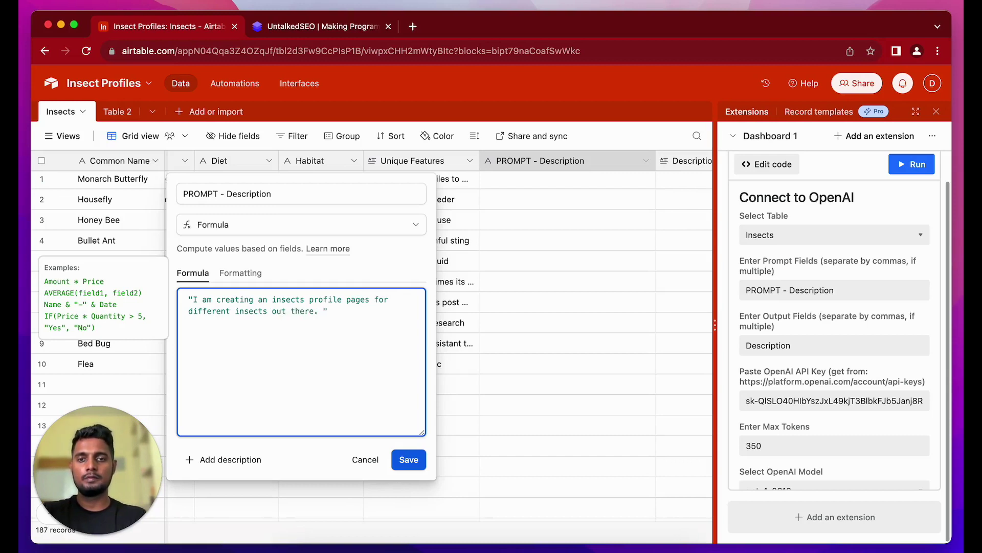
type(", and for that ")
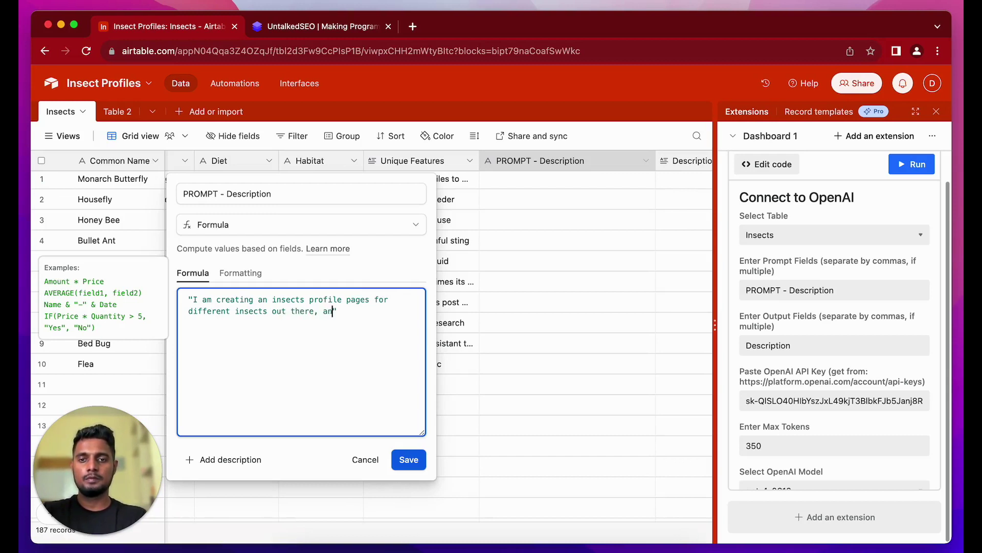
Continue the formula's quoted text with "I want you to write a 80-word description for the"
type("I want ")
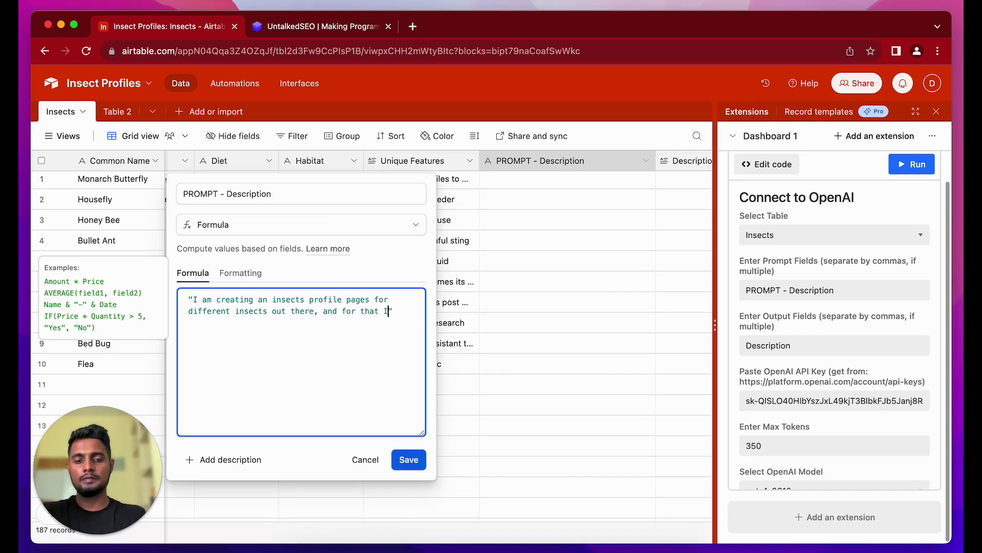
type("you ")
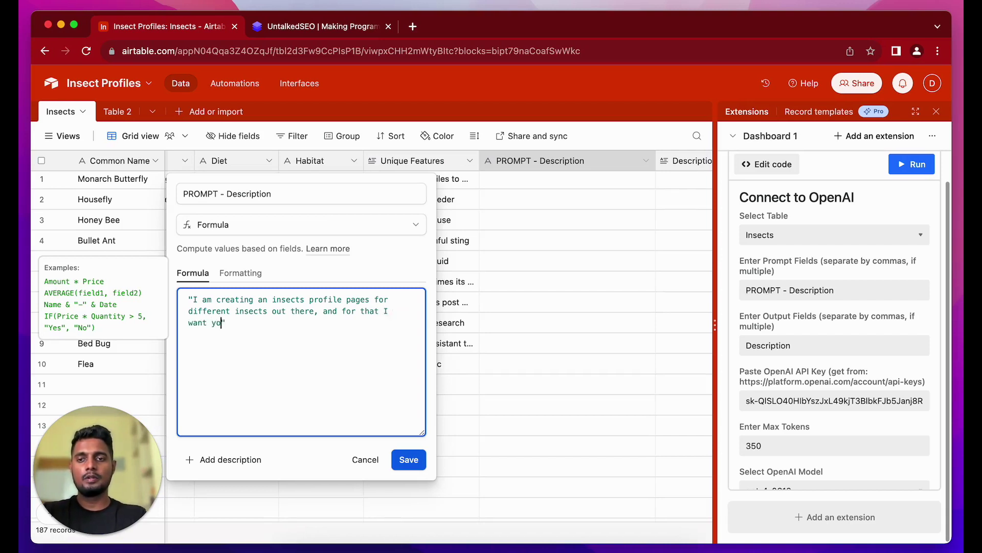
type("to write a ")
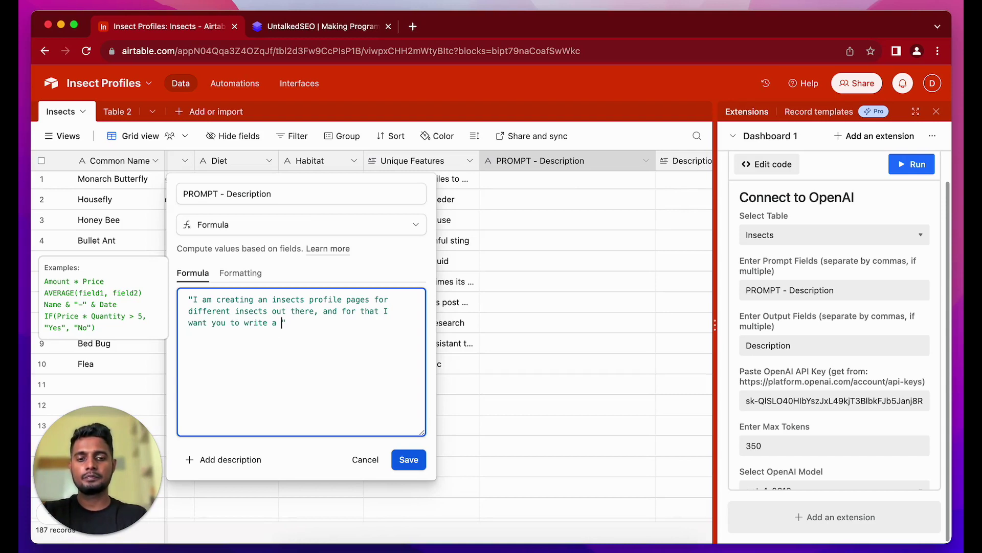
type("80-word ")
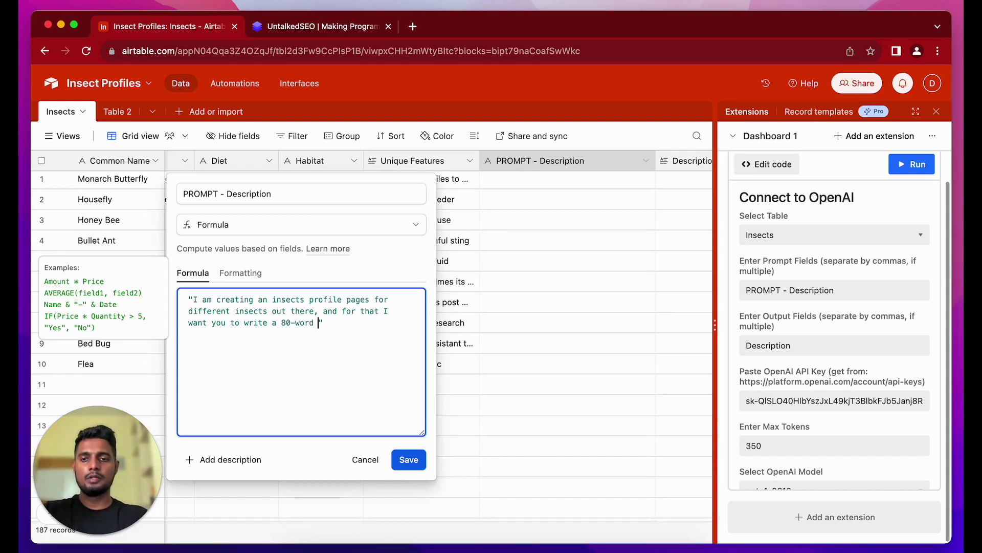
type("descripotion")
key("BackSpace")
key("BackSpace")
key("BackSpace")
key("BackSpace")
key("BackSpace")
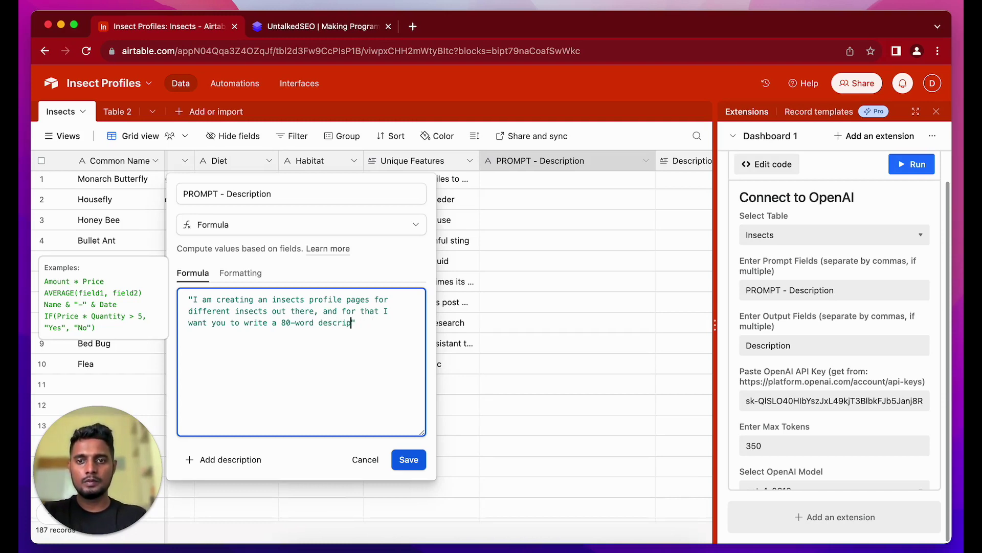
type("tion for the")
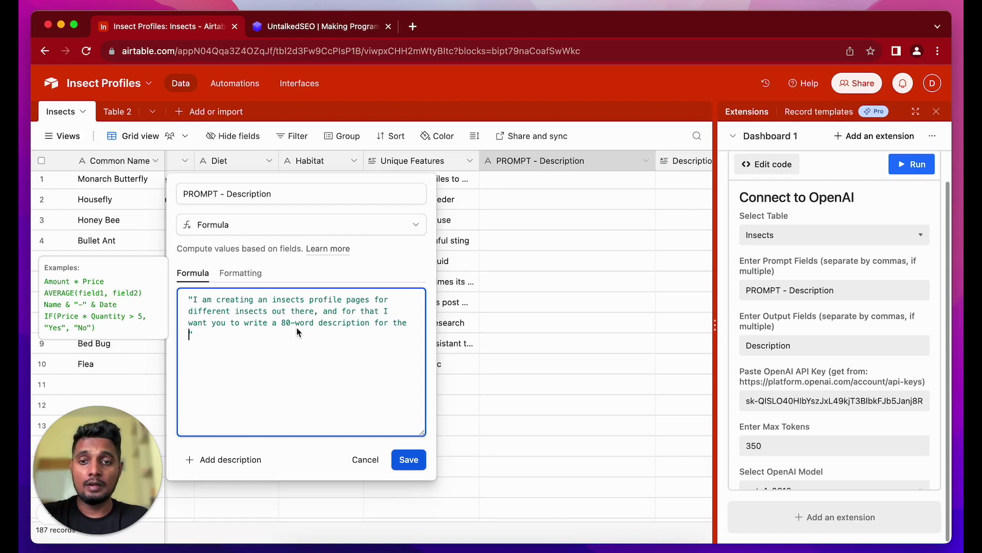
Insert the Common Name field after the formula's quoted text and try to save the field
left_click(239, 344)
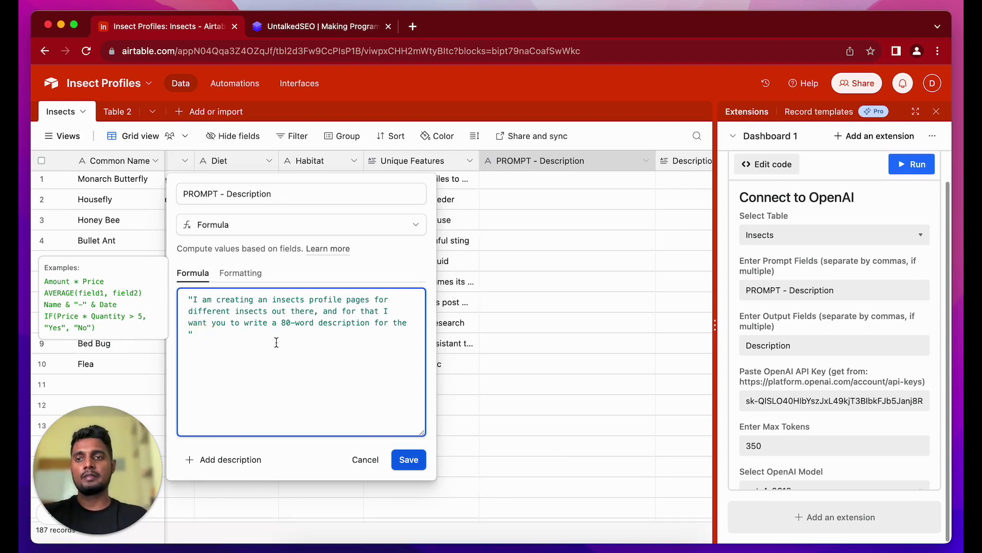
type("common")
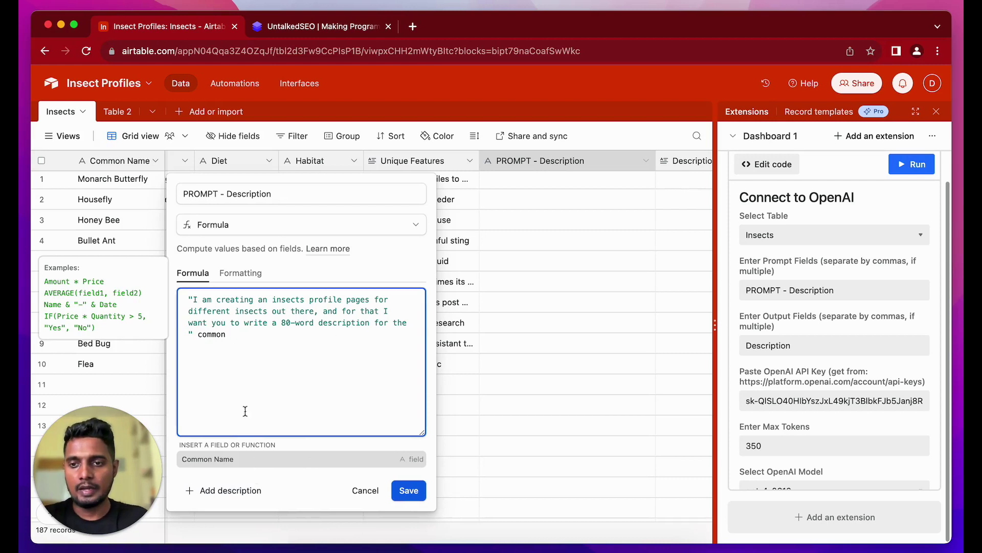
left_click(224, 462)
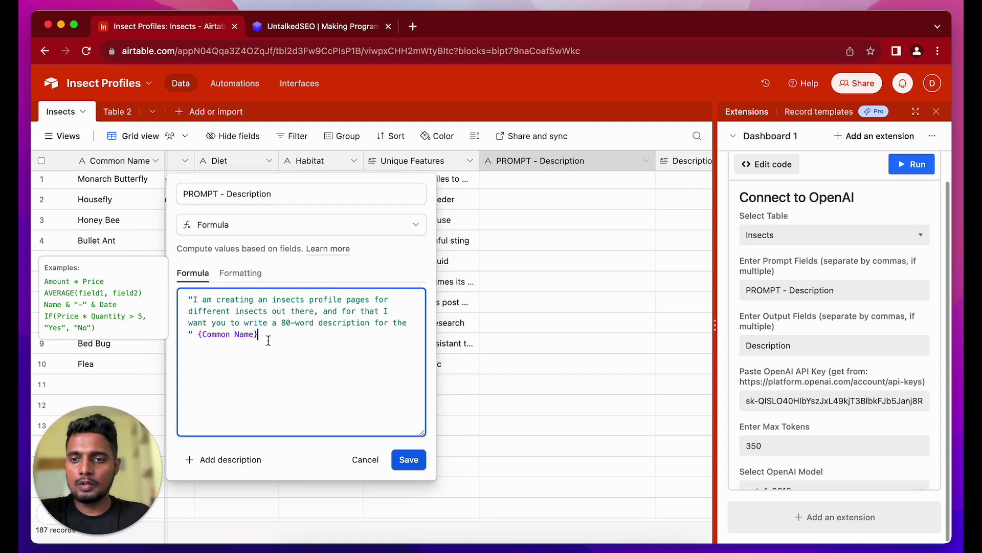
left_click(407, 459)
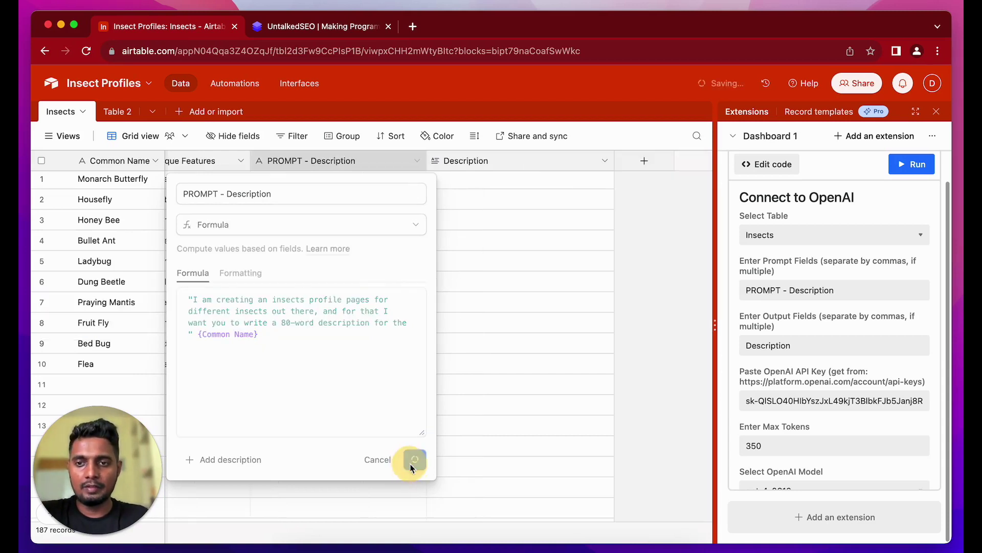
Join the quoted text and {Common Name} with an & operator in the formula and save the field
left_click(308, 373)
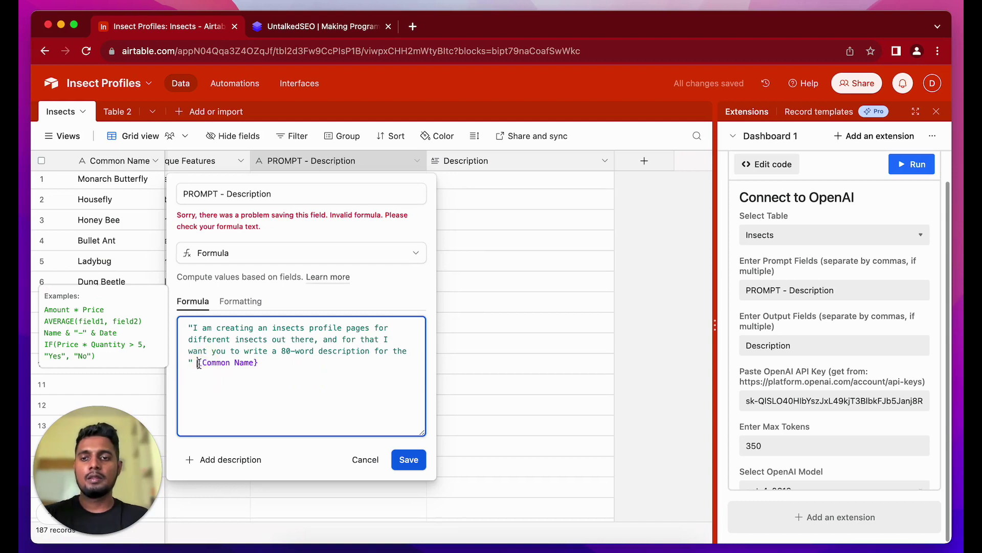
left_click_drag(199, 363, 187, 325)
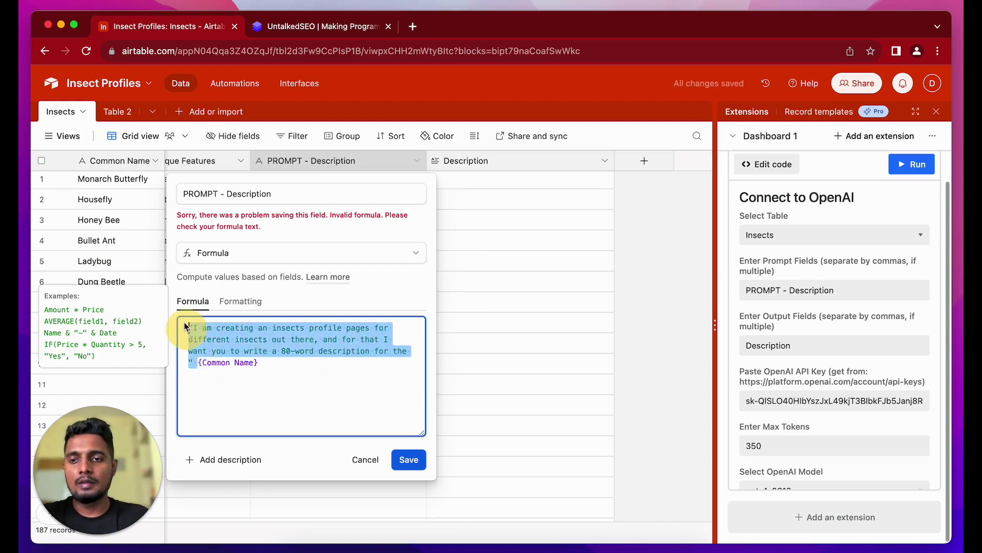
left_click(197, 354)
left_click(197, 363)
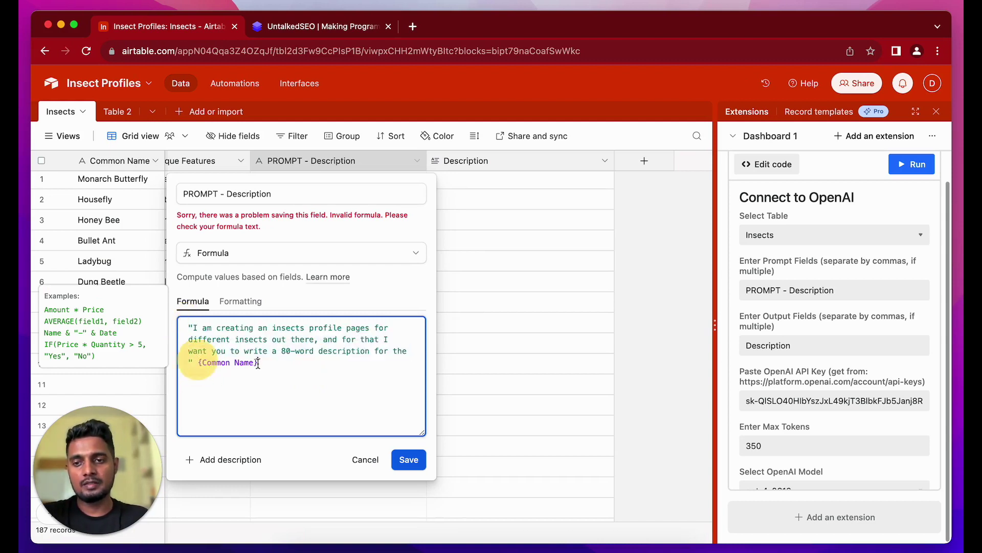
left_click(194, 362)
type("&")
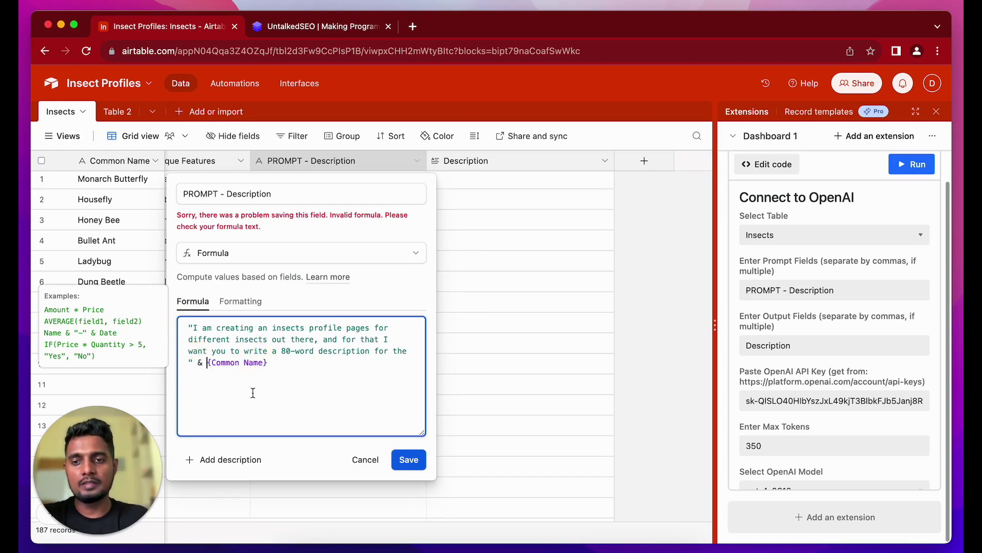
left_click(415, 458)
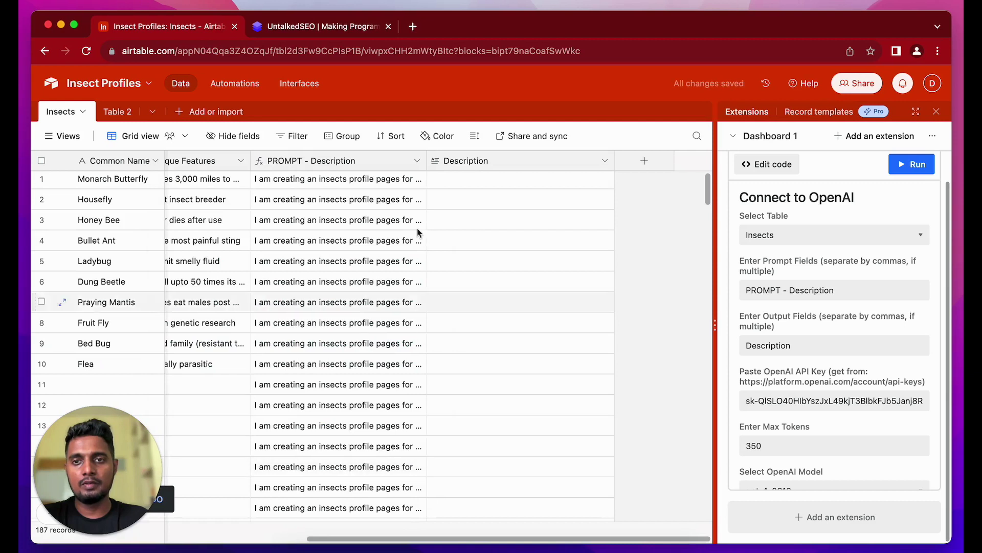
Expand the PROMPT - Description cells of the Monarch Butterfly and Flea records to check the generated prompts
left_click(416, 180)
left_click(413, 185)
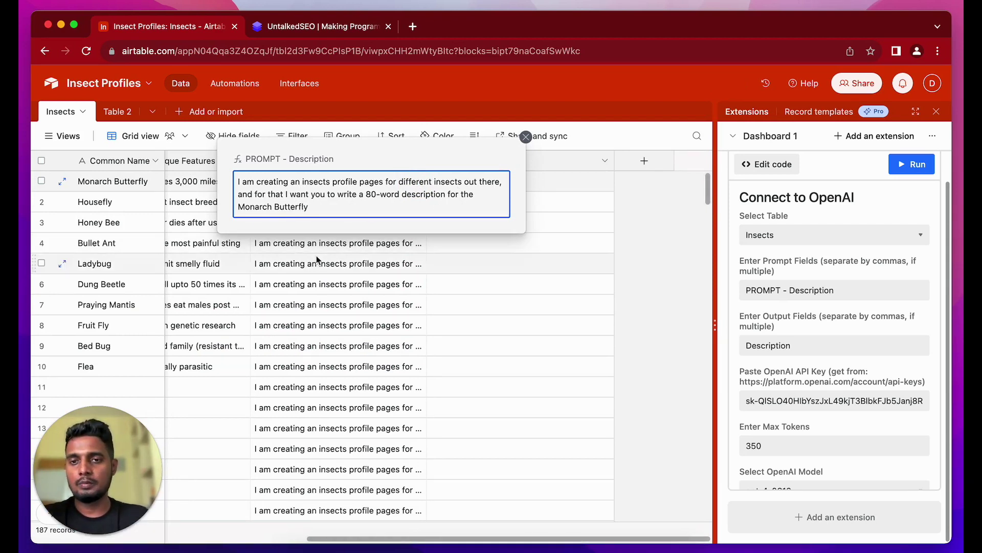
left_click(284, 330)
left_click(267, 369)
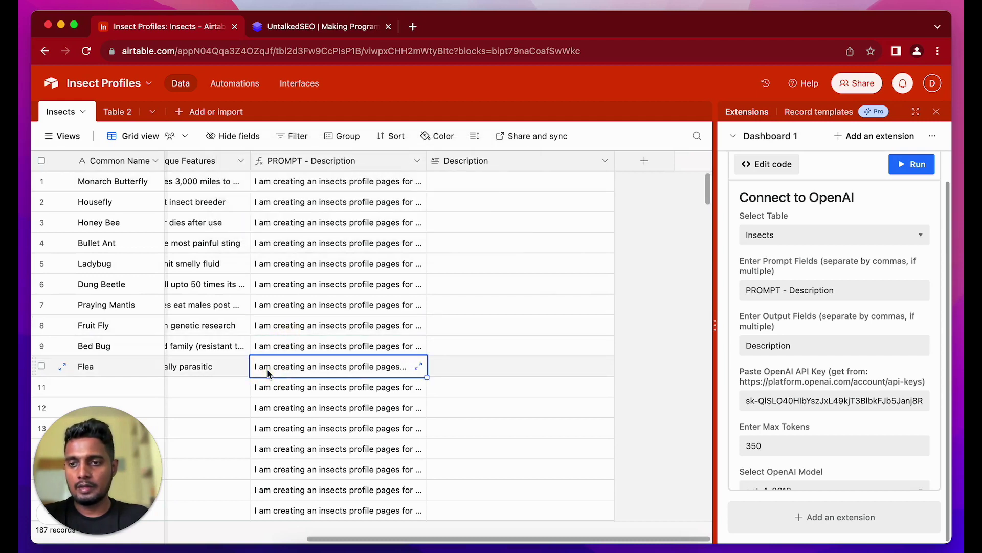
left_click(417, 366)
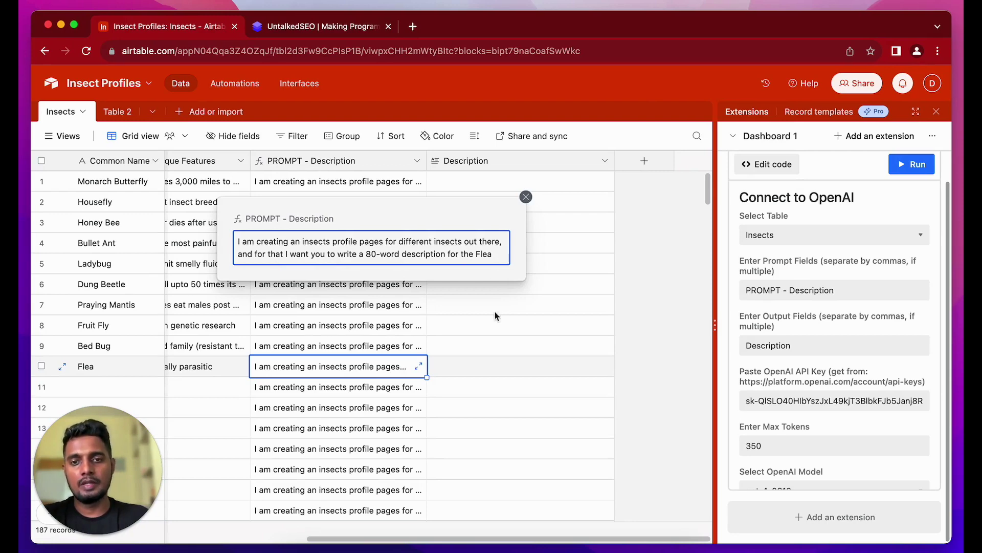
left_click(493, 390)
Delete all empty records below Flea, from row 11 to the end of the Insects table
scroll(338, 393, "down", 5)
scroll(338, 393, "left", 1)
scroll(336, 390, "up", 2)
scroll(337, 390, "left", 2)
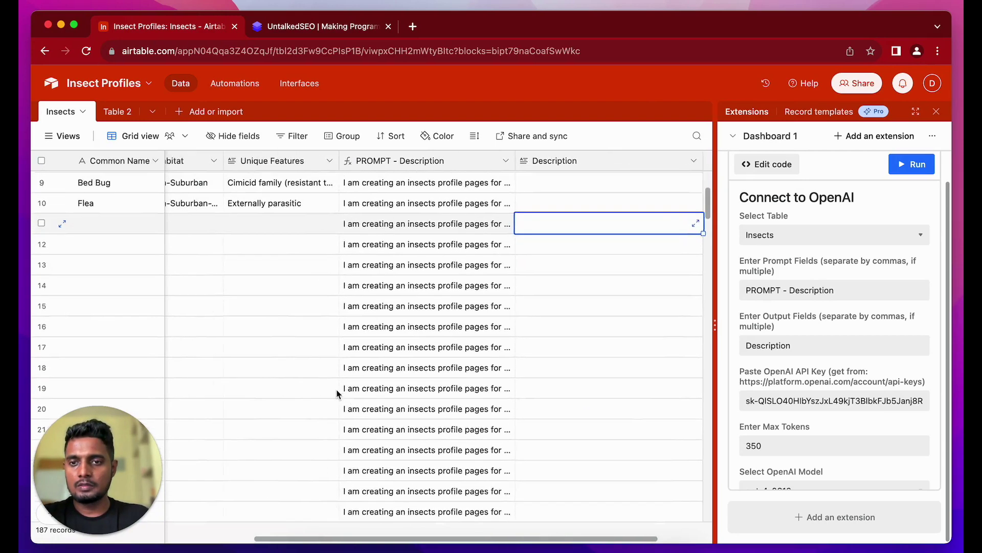
left_click(407, 246)
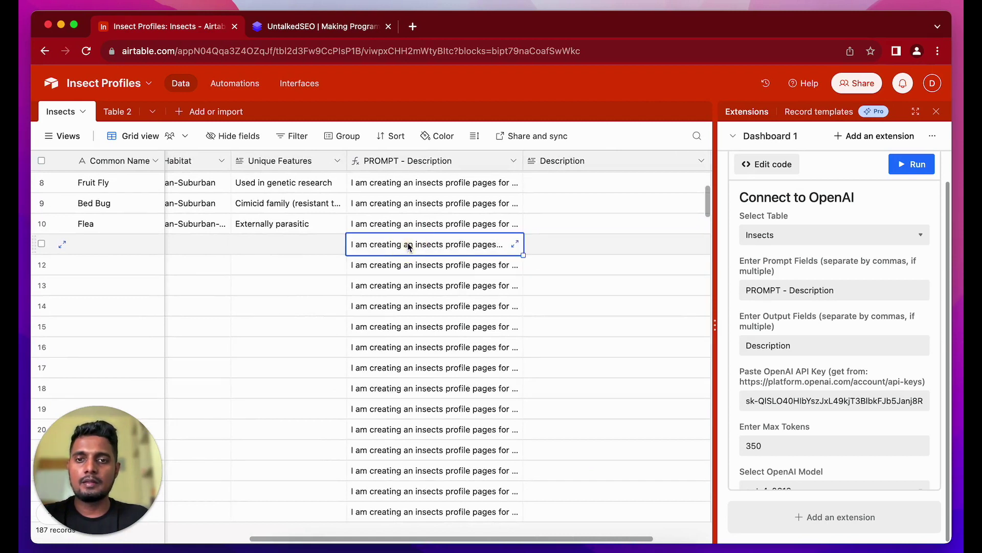
left_click(80, 250)
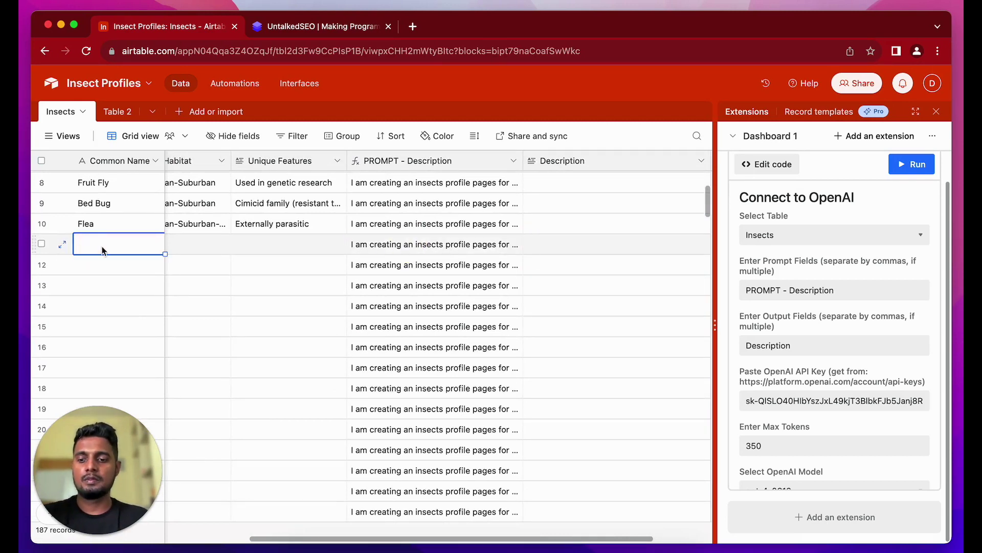
key("shift+Right")
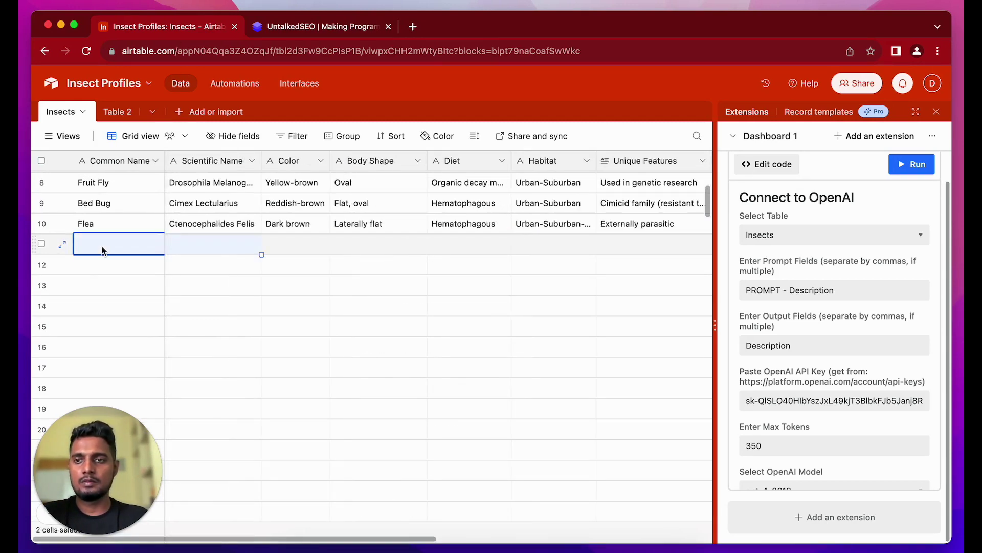
left_click(42, 250)
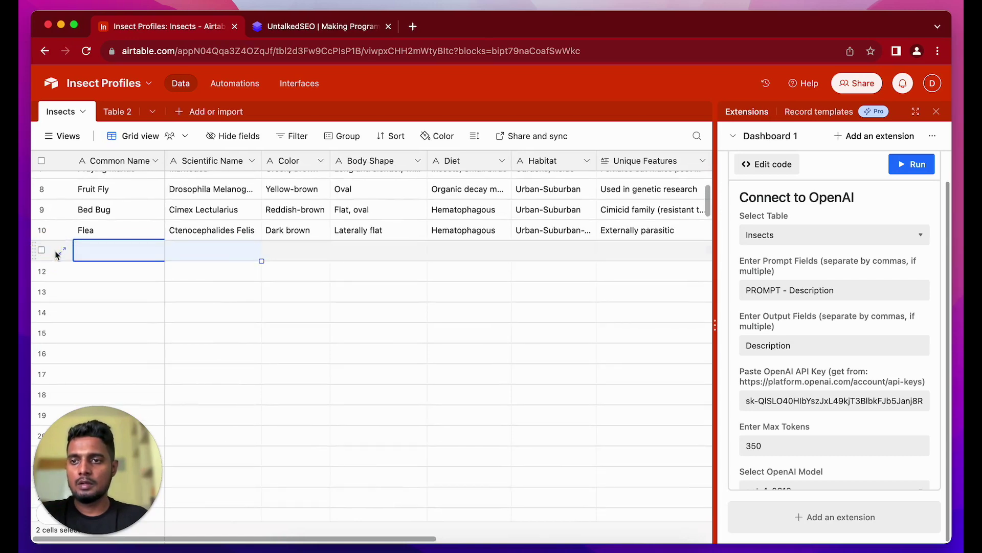
key("shift+Right")
key("shift+Right")
key("shift+Right")
key("shift+Right")
key("shift+Right")
key("shift+Right")
key("shift+Right")
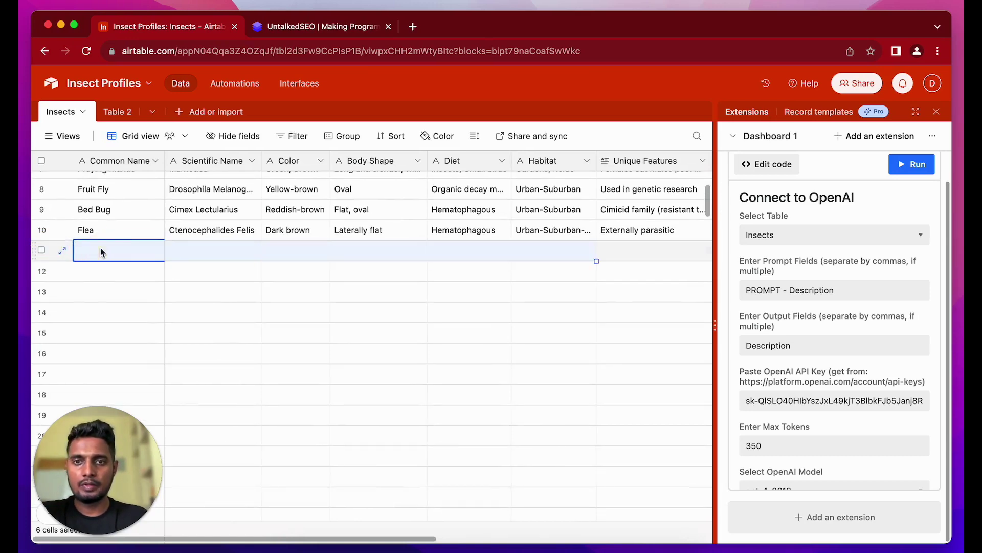
key("super+shift+Down")
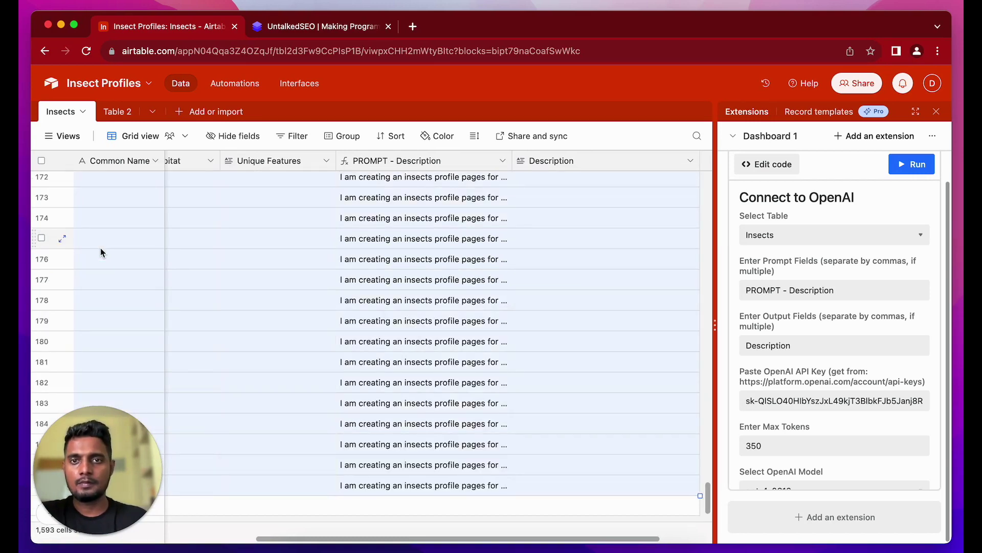
key("super+shift+BackSpace")
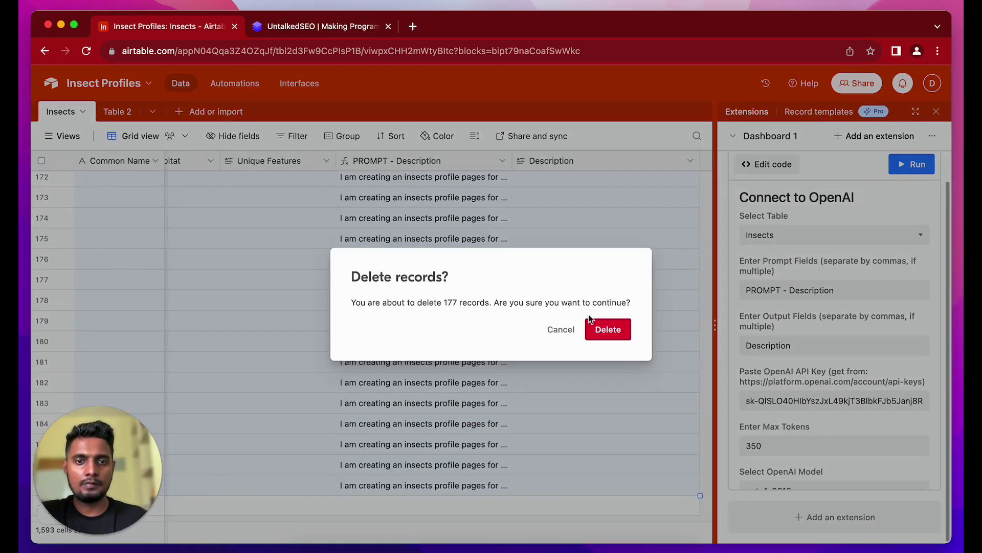
left_click(607, 329)
left_click(421, 454)
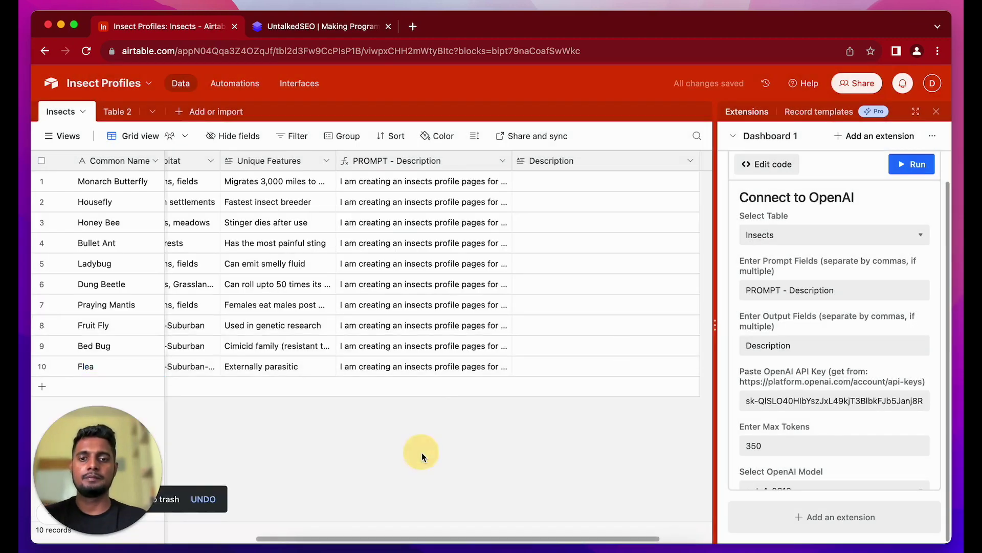
In the PROMPT - Description formula, append & ". For the description, you can use the following data points:" after {Common Name}
scroll(421, 453, "left", 10)
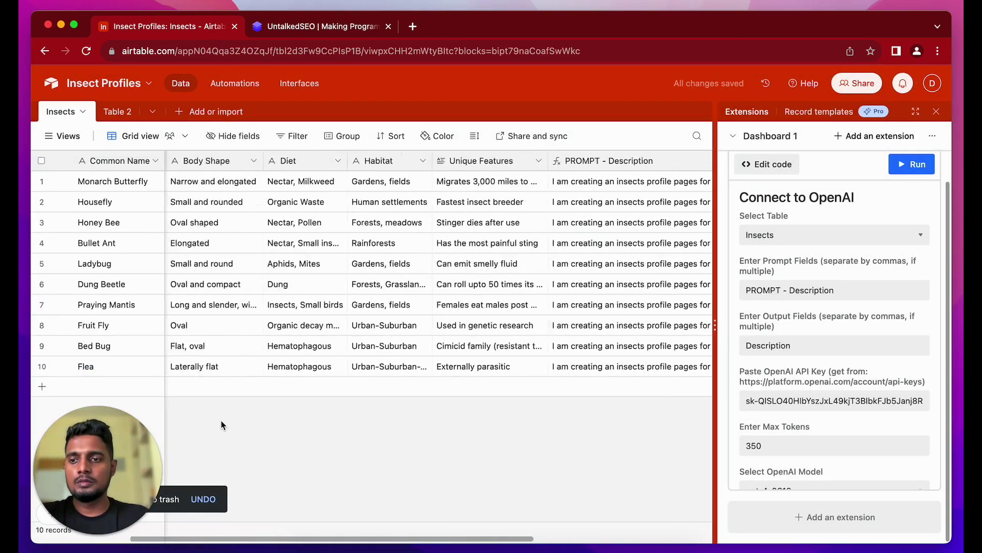
scroll(123, 355, "right", 10)
left_click(368, 196)
double_click(385, 164)
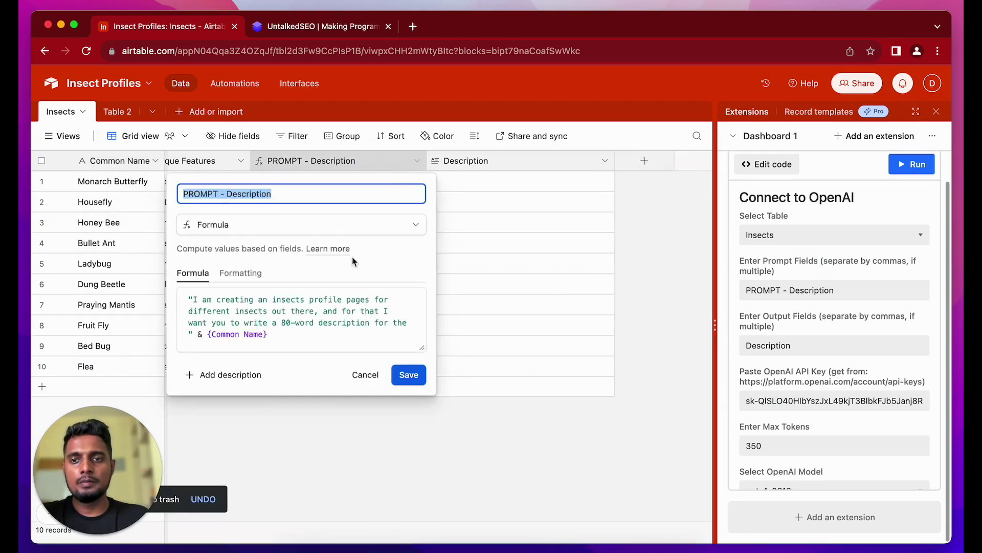
left_click(312, 338)
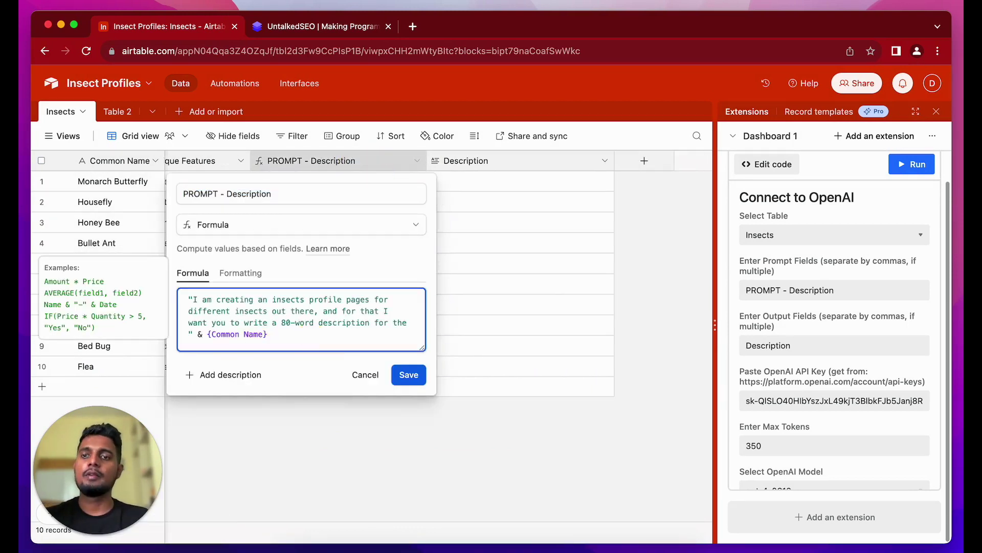
scroll(567, 323, "left", 10)
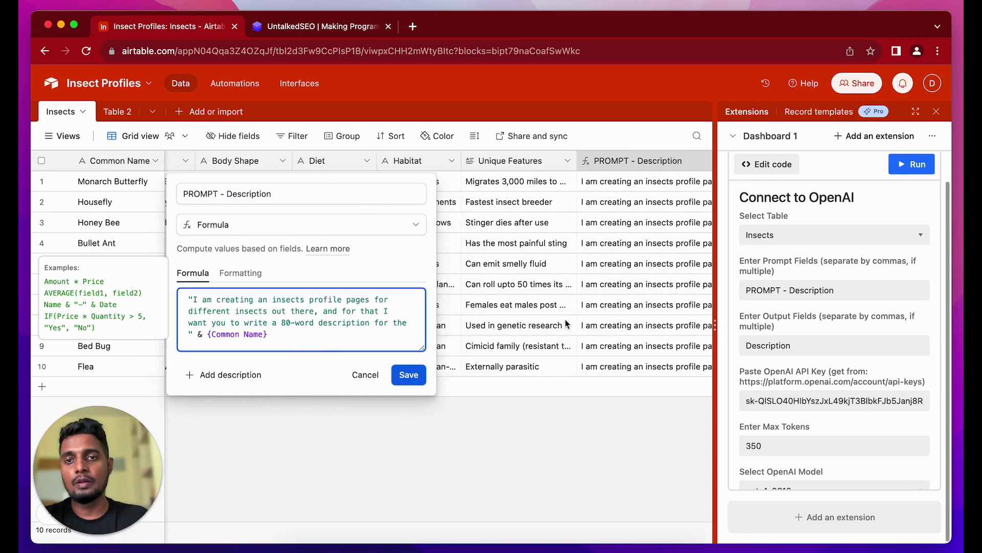
scroll(358, 430, "right", 5)
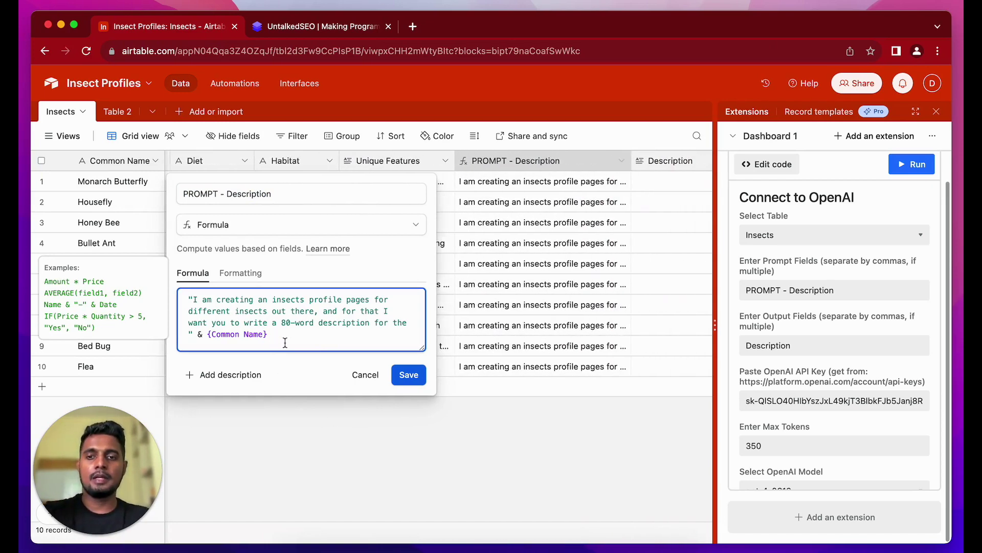
type("& ")
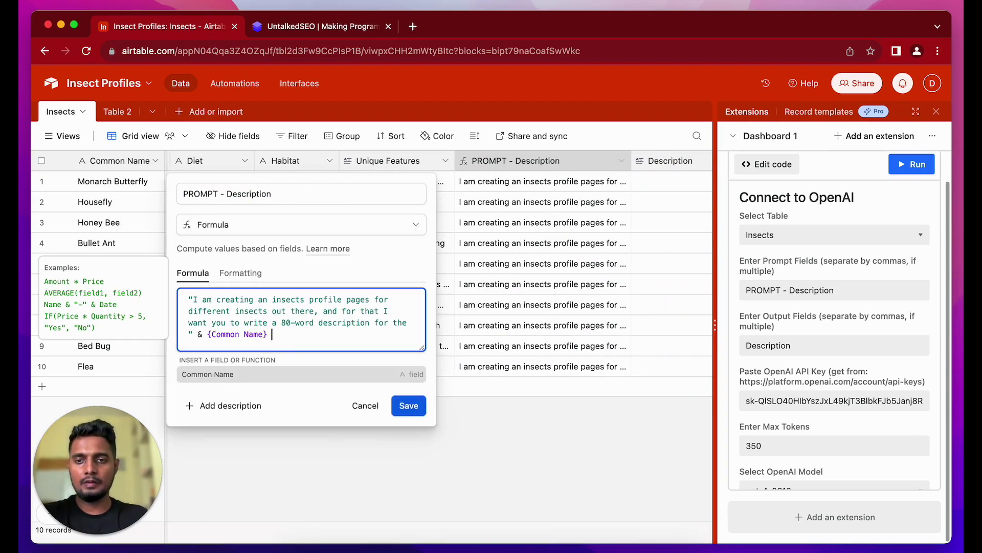
type("\"")
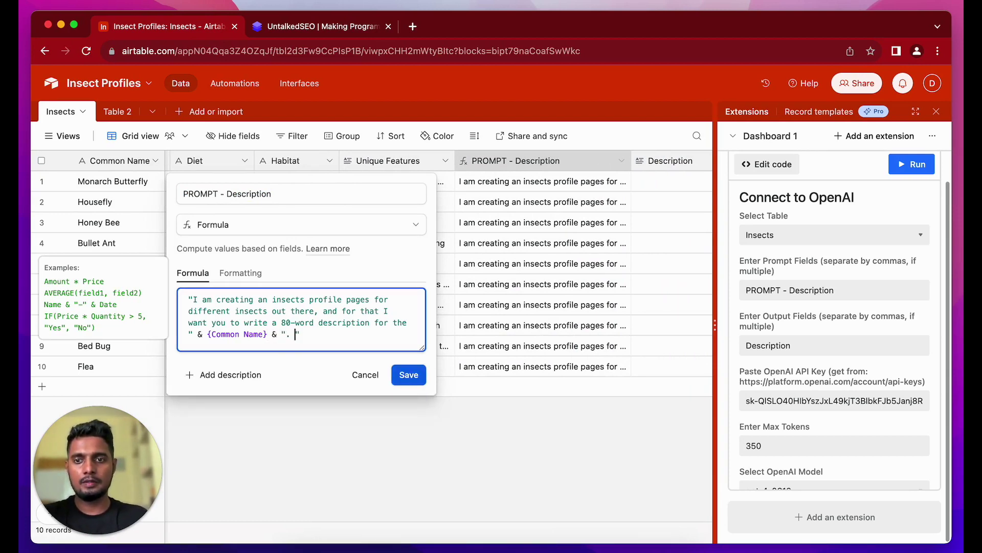
type(". For the desc")
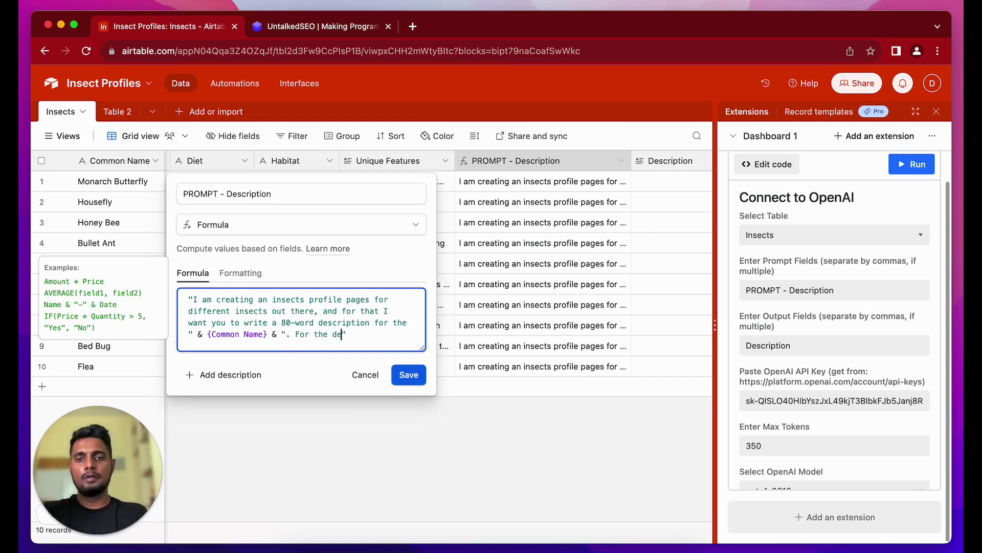
type("ription, you ca")
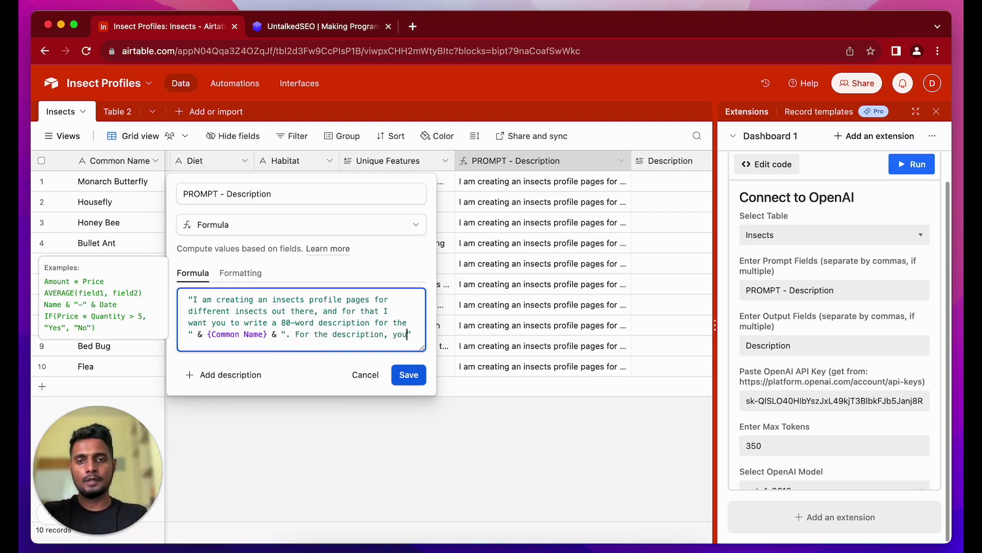
type("n use the fo")
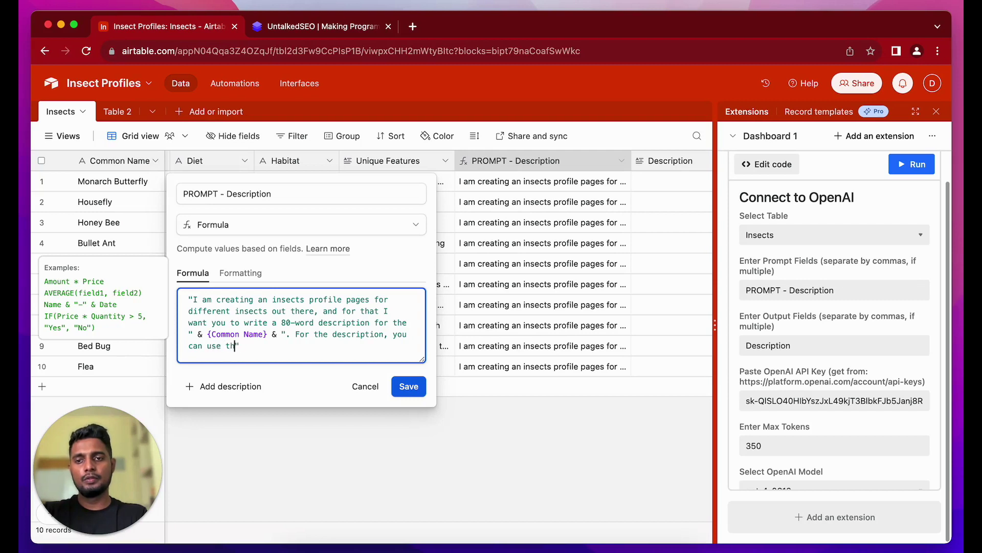
type("llowing ")
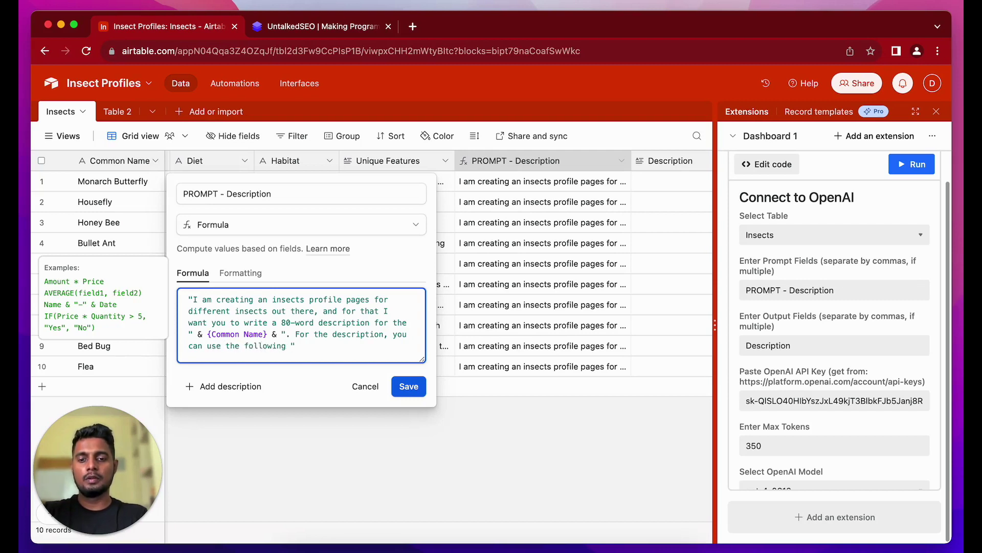
type("data points:")
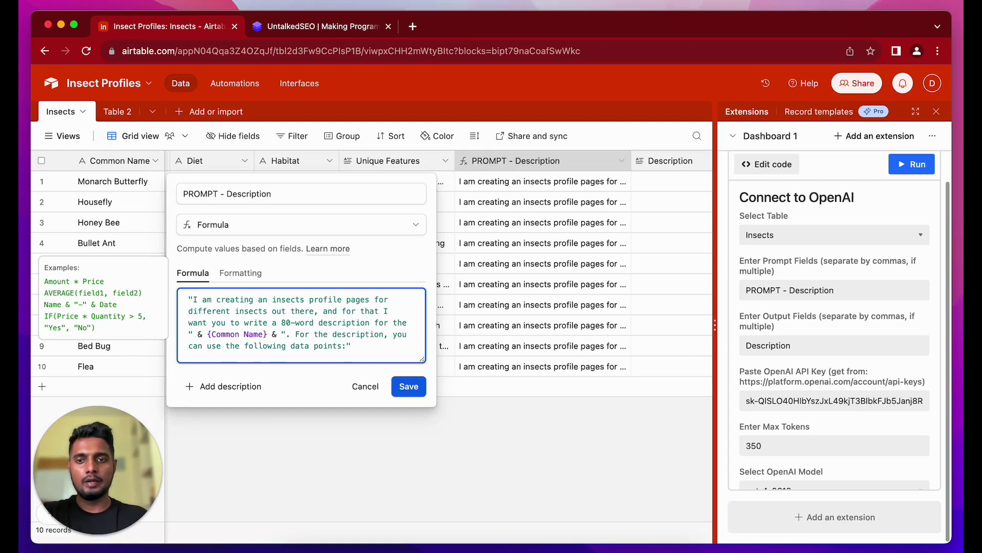
End the formula's new quoted text with the line break \n and add an & operator after it
type("\\")
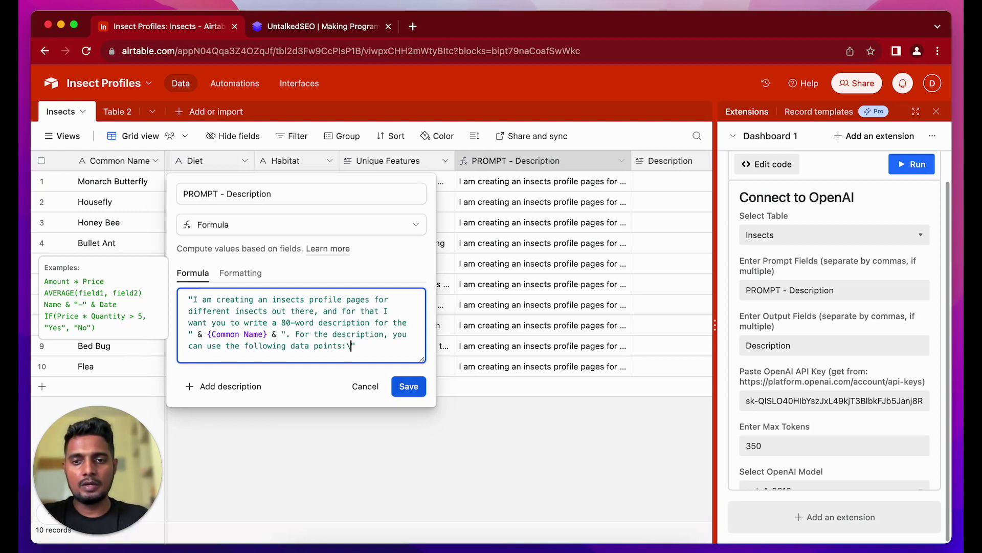
type("n\"")
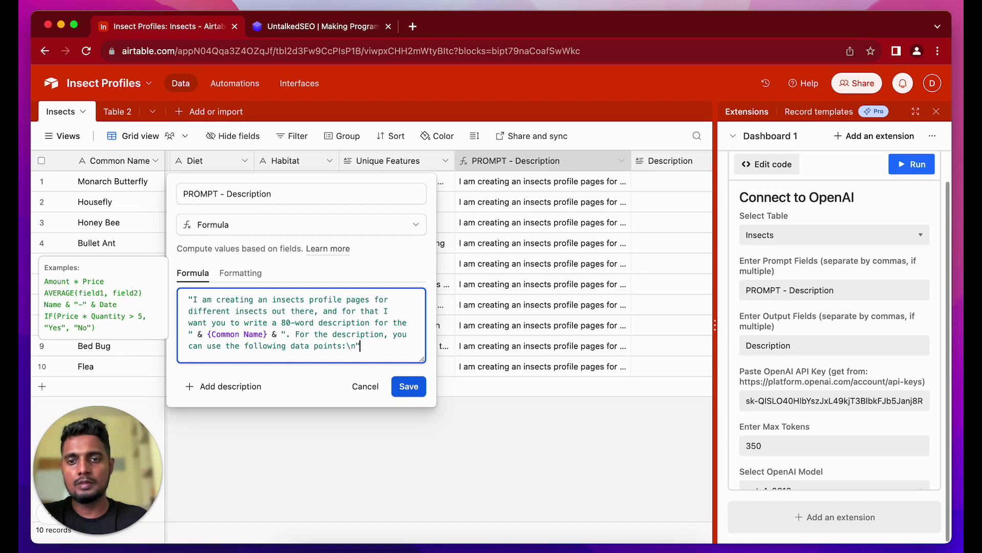
type("&")
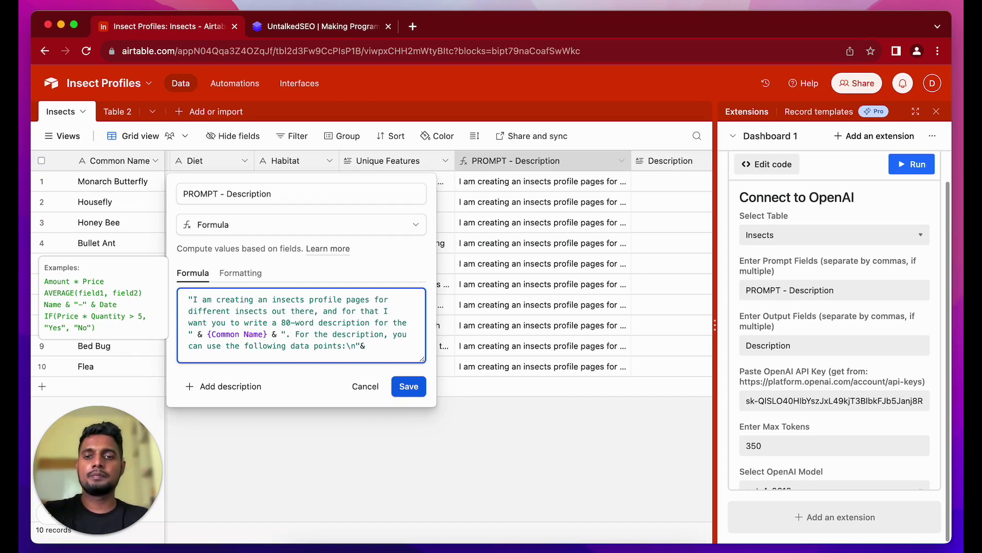
key("BackSpace")
type("&")
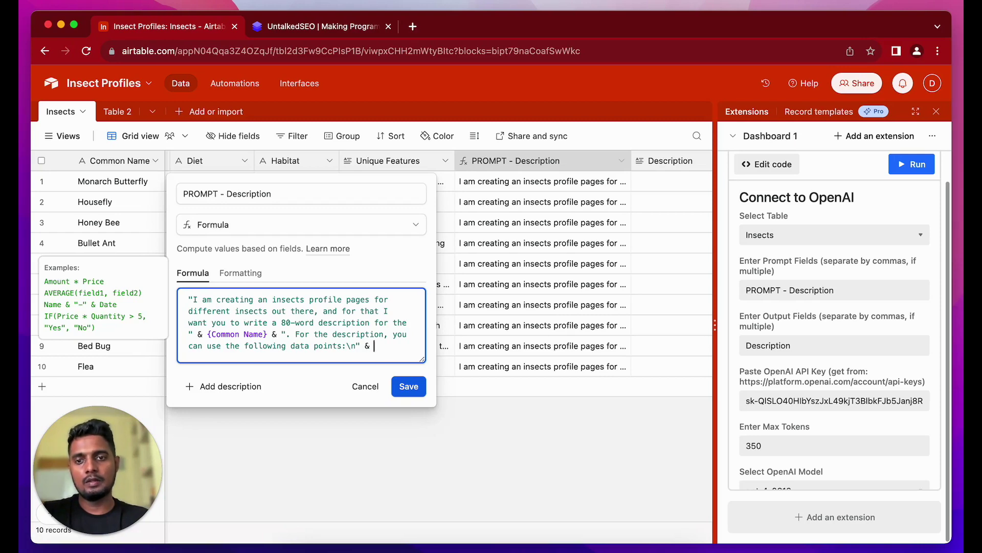
Insert the Scientific Name field in parentheses after {Common Name}, joined as "("& {Scientific Name} &")" before the period
scroll(277, 225, "left", 5)
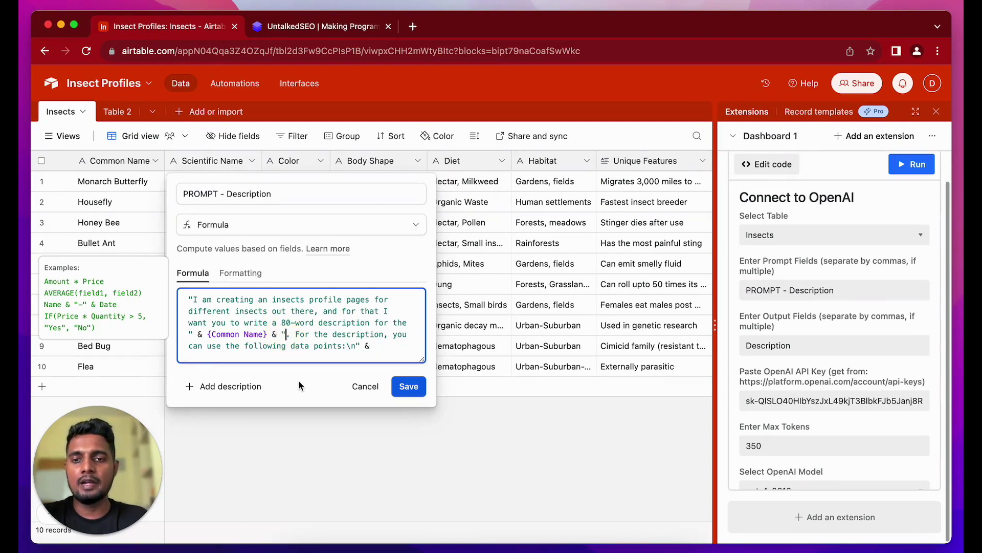
type("(")
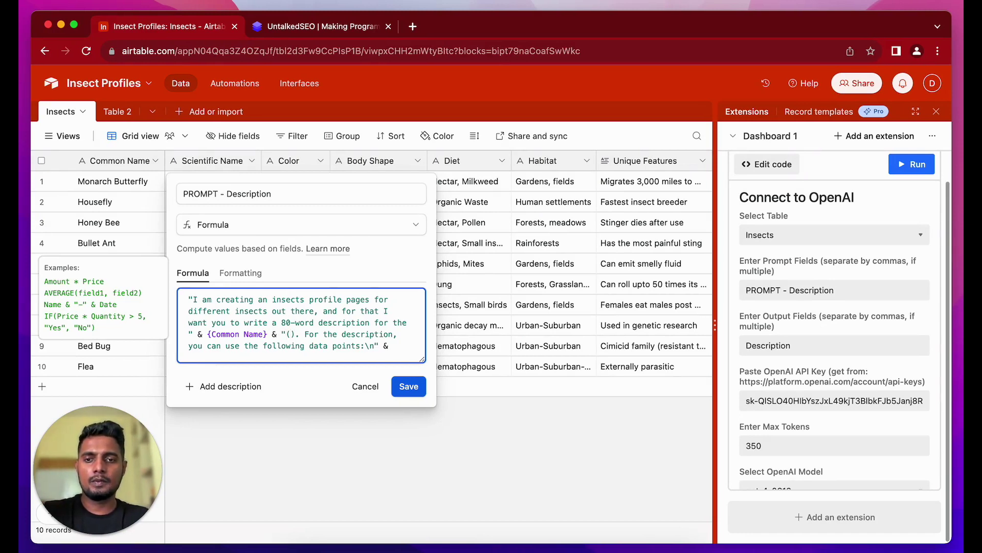
type("&&")
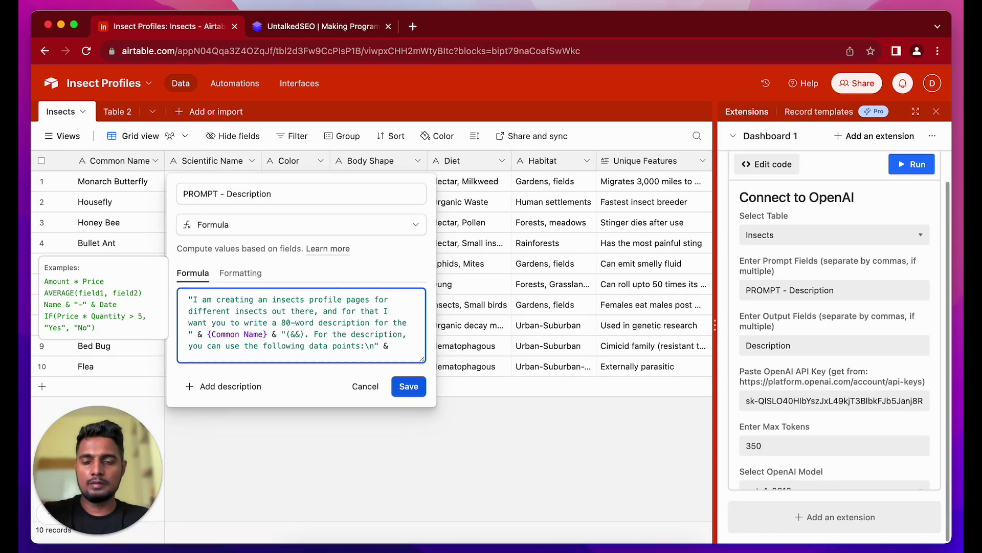
left_click(290, 334)
type("\"")
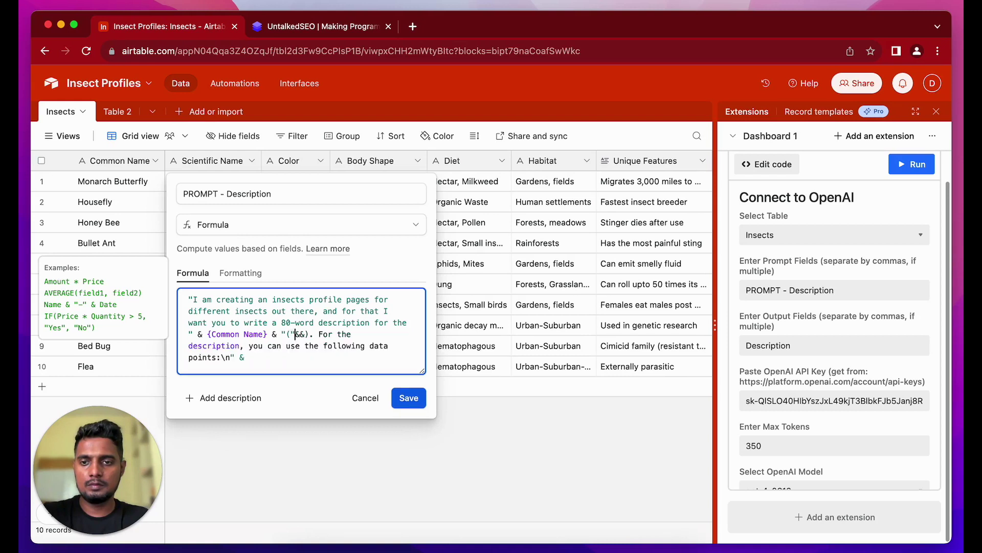
type("\"\"")
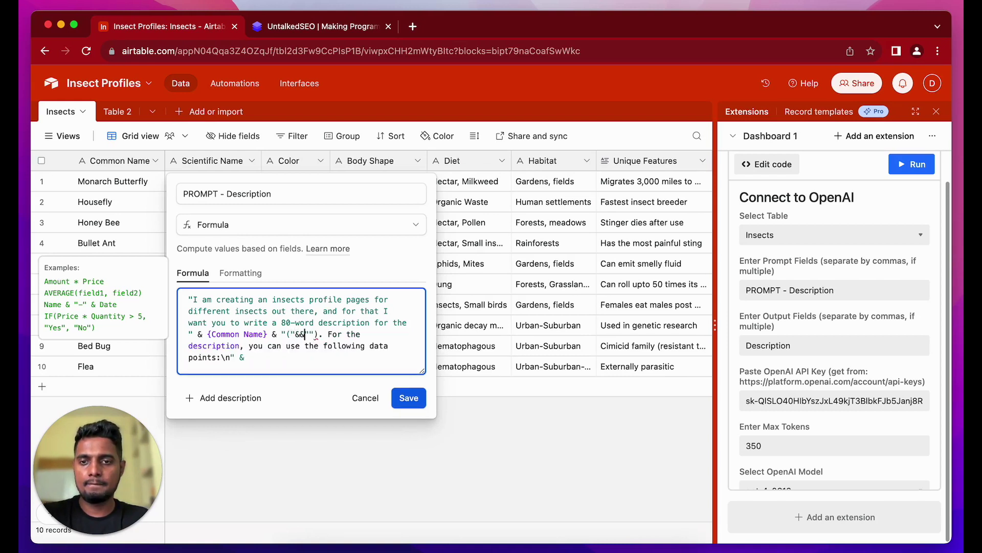
key("BackSpace")
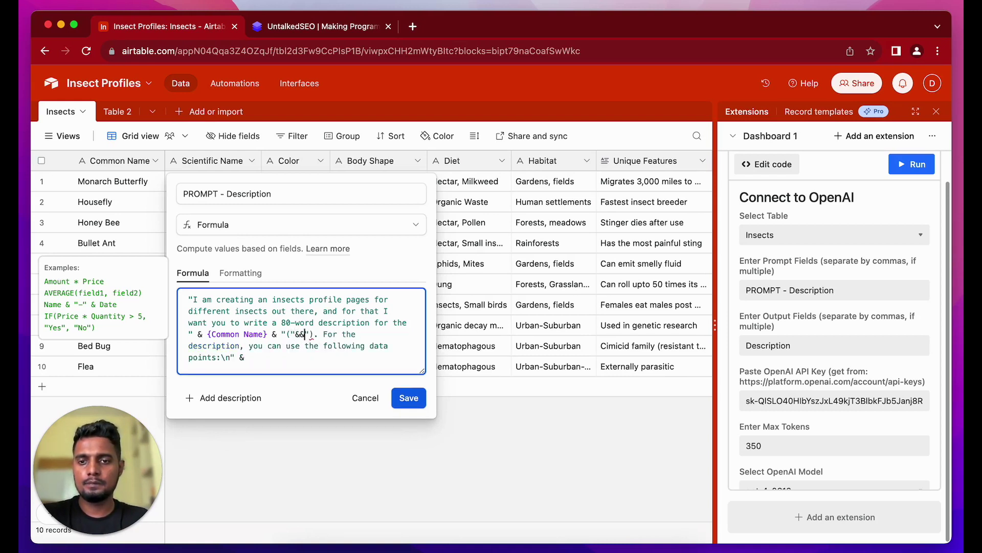
left_click(301, 334)
key("Left")
type("sci")
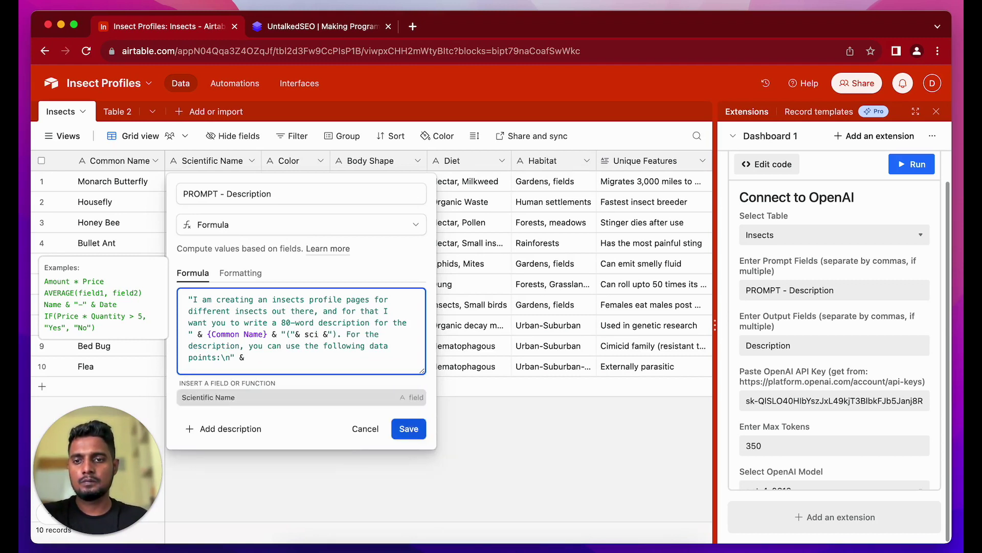
left_click(282, 398)
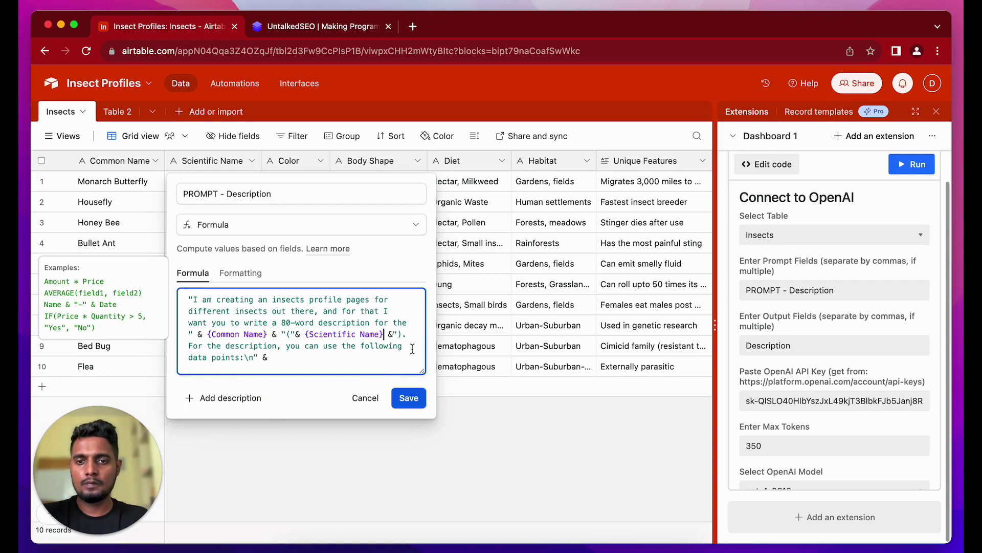
Remove the trailing & operator from the end of the formula and save the field
left_click(323, 356)
key("BackSpace")
key("BackSpace")
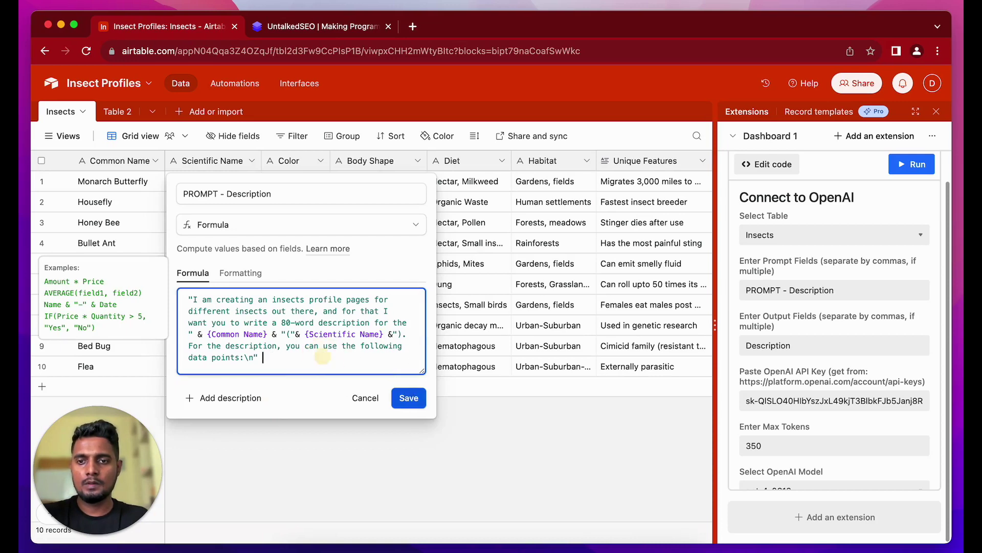
left_click(417, 401)
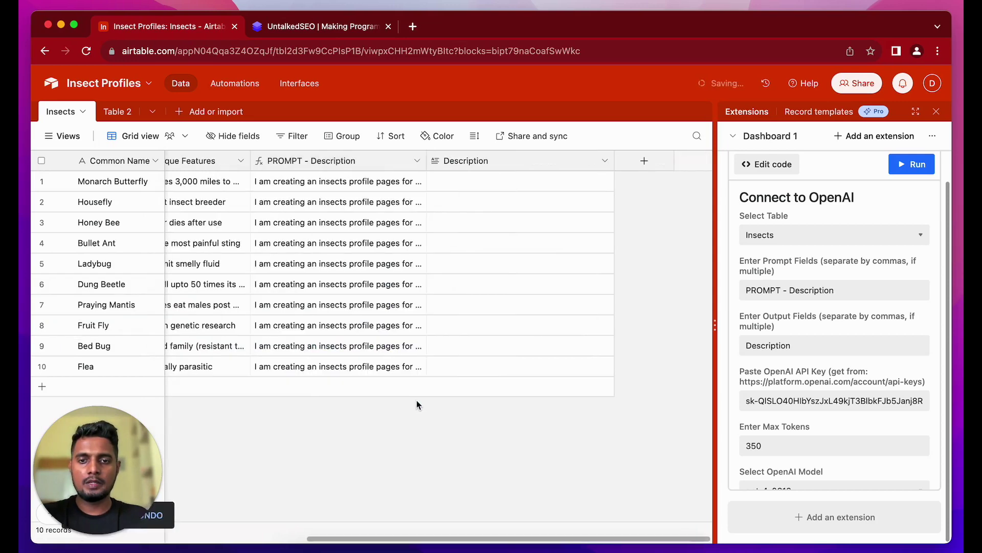
Expand the Monarch Butterfly record's PROMPT - Description cell to check the generated prompt, then close it
left_click(353, 182)
left_click(417, 185)
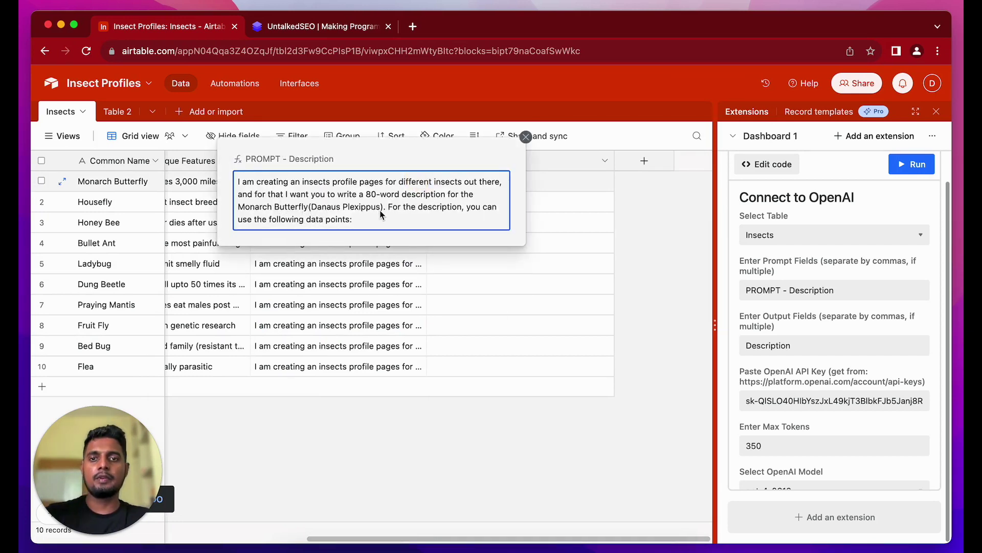
left_click(394, 461)
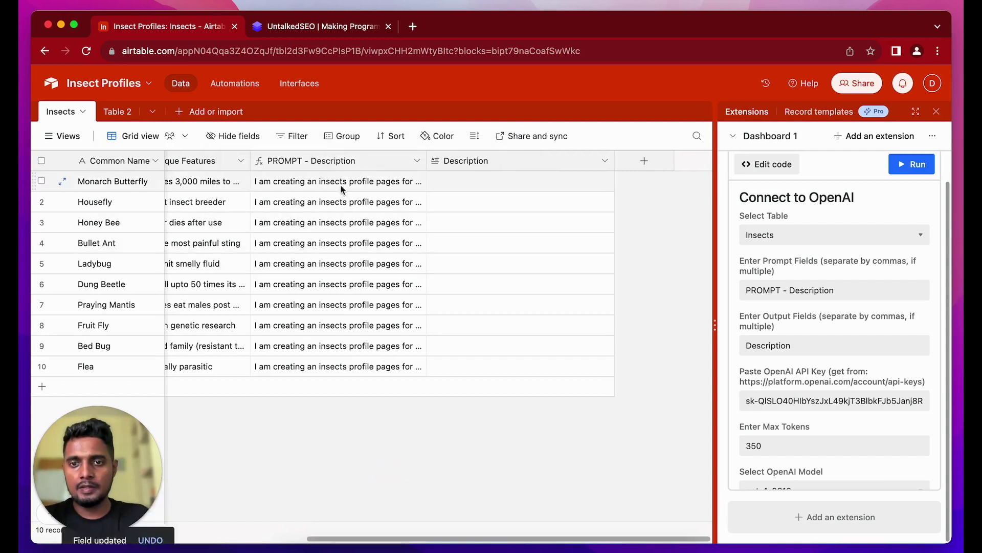
Reopen the PROMPT - Description formula and append & "Color: " after the data points text as the first data label
double_click(336, 168)
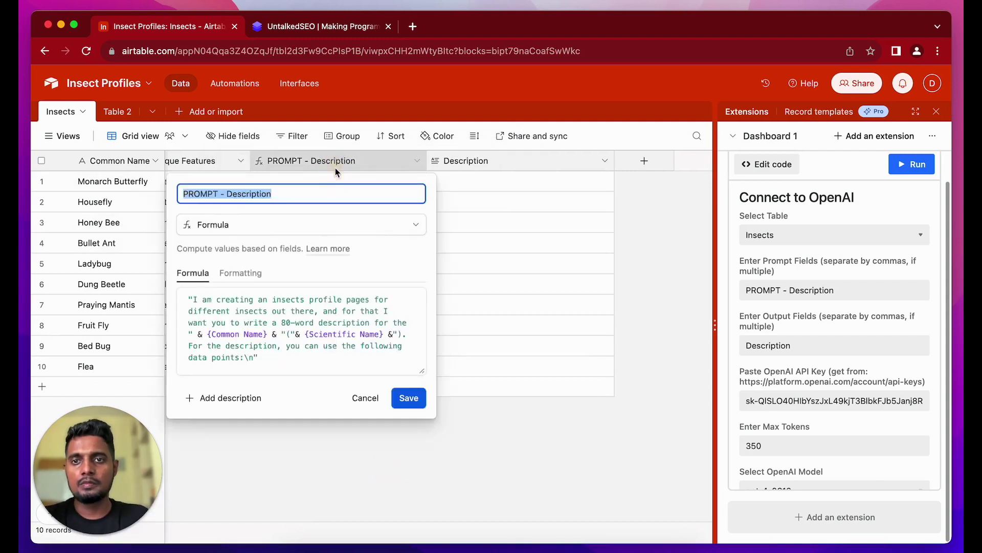
left_click(290, 355)
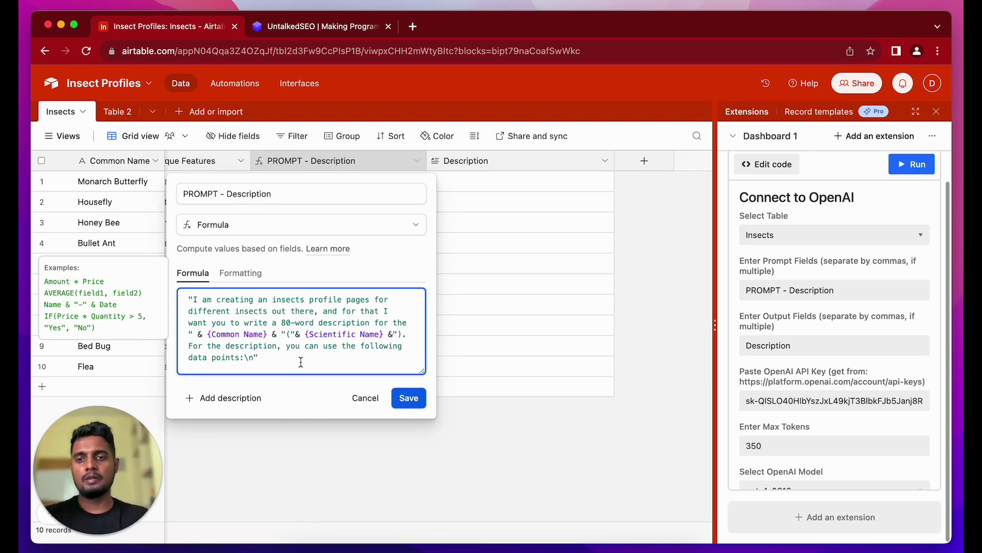
type("& ")
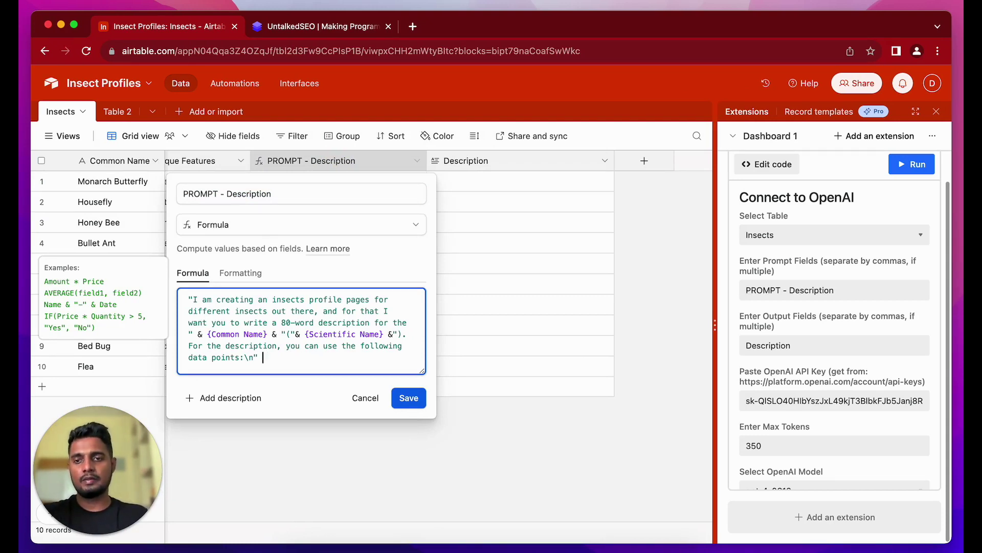
type("\"")
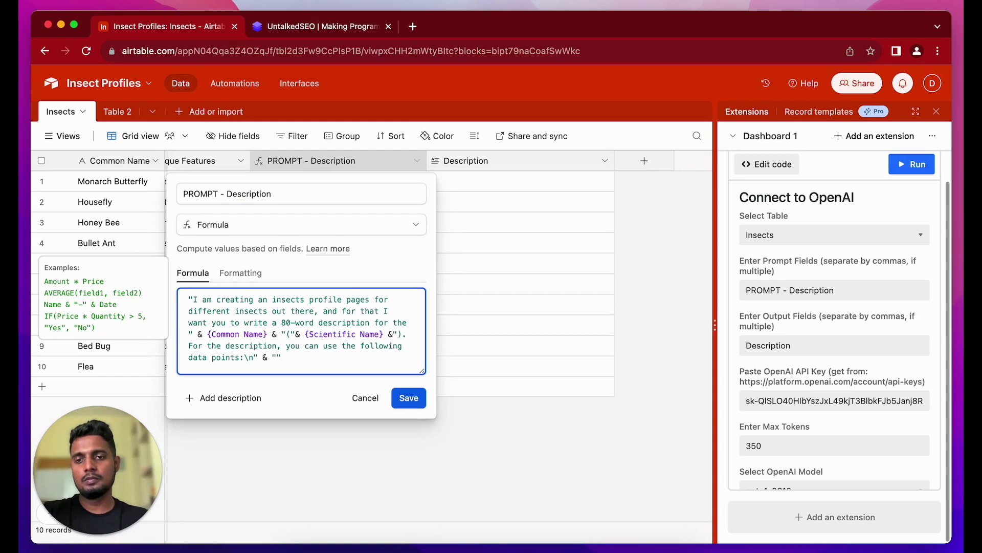
scroll(567, 299, "left", 10)
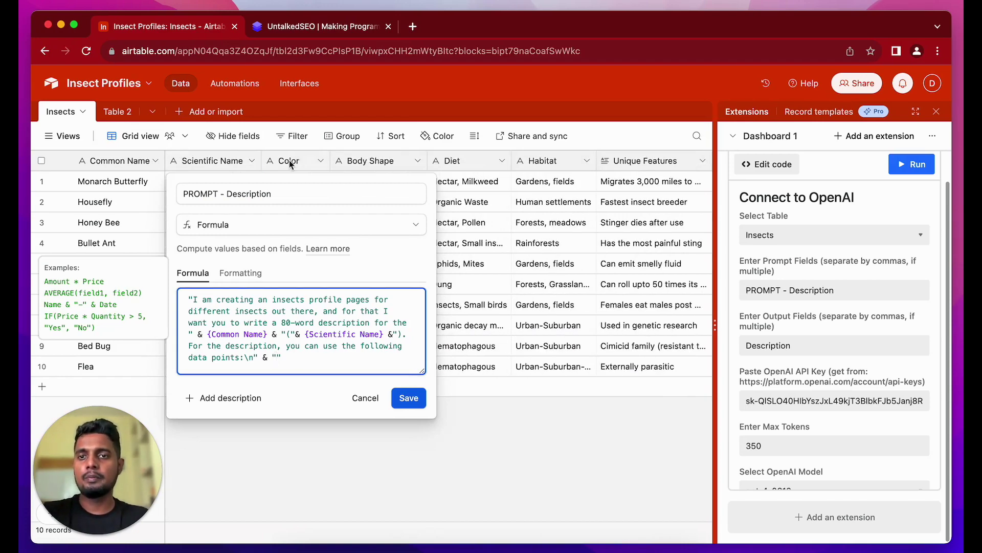
type("Color")
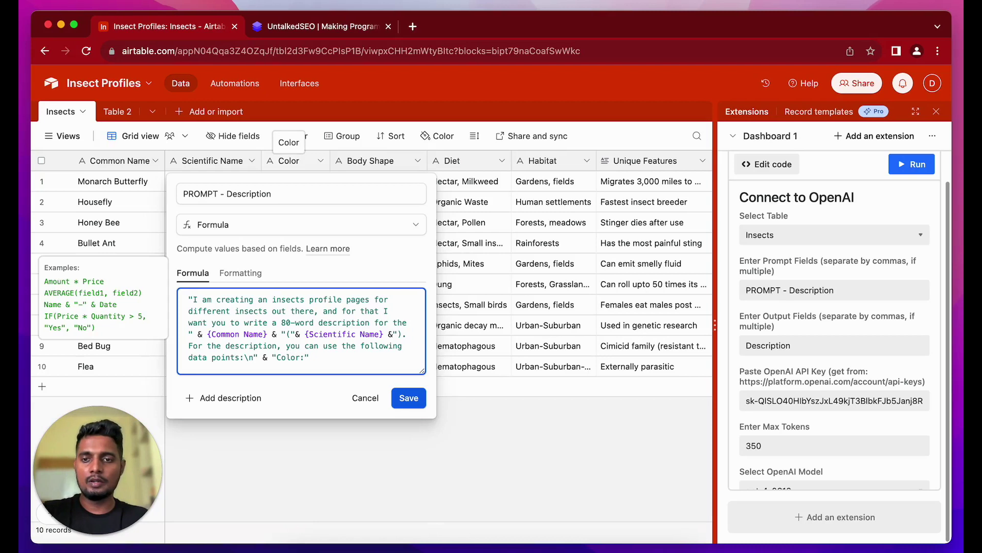
type(":")
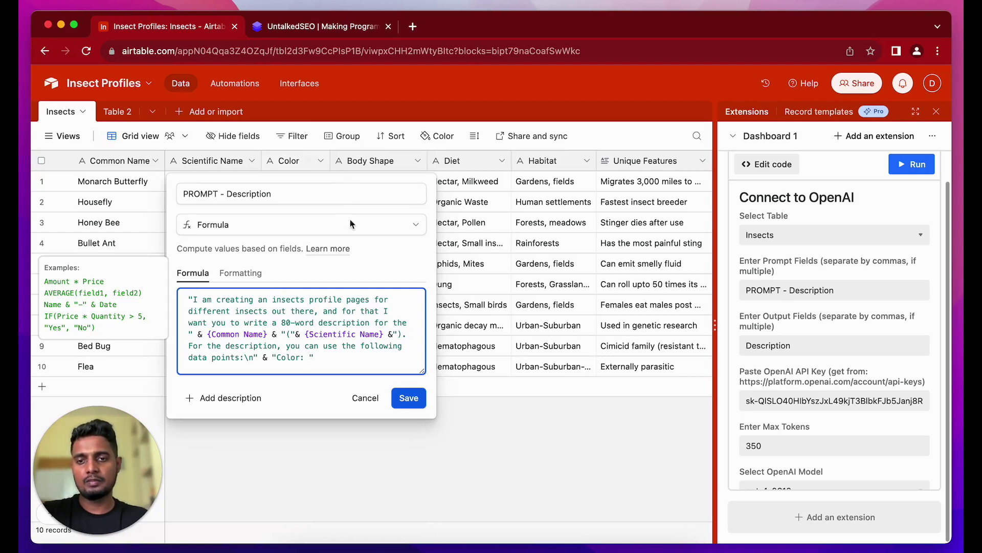
Append & Color after the "Color: " label so the prompt formula pulls in the Color field
left_click(336, 357)
type("&")
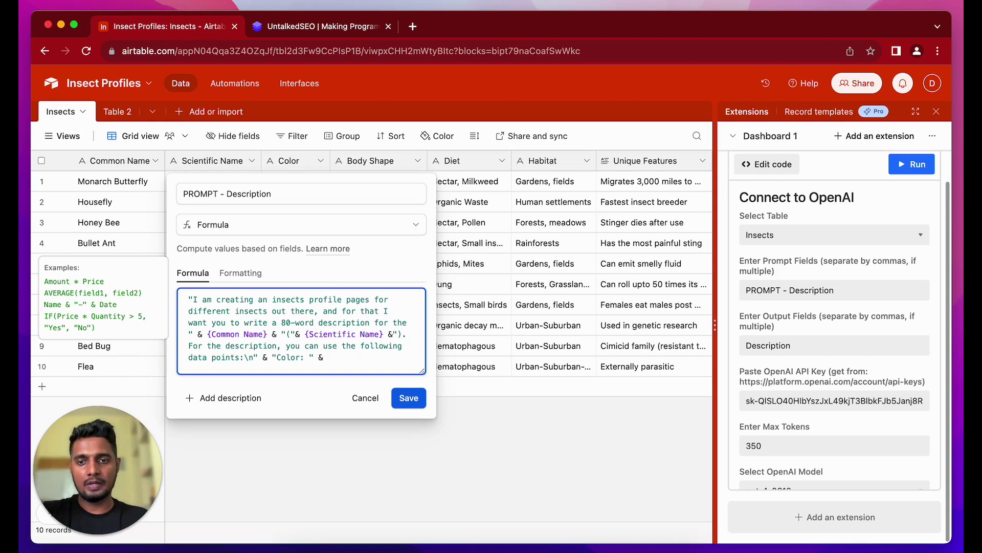
type("Color")
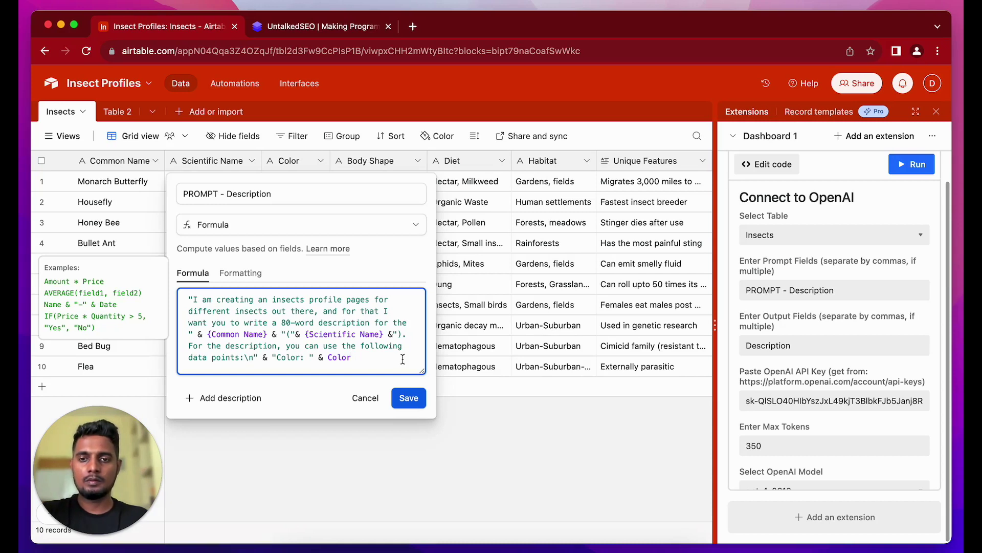
Move the \n line break from the end of the data points text to the start of the "Color: " label
left_click(250, 358)
key("BackSpace")
key("BackSpace")
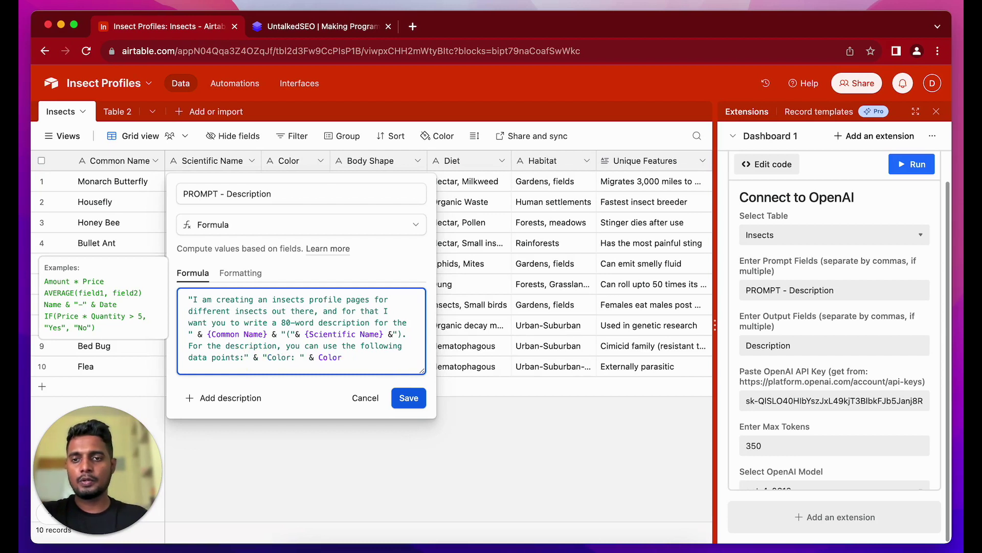
key("BackSpace")
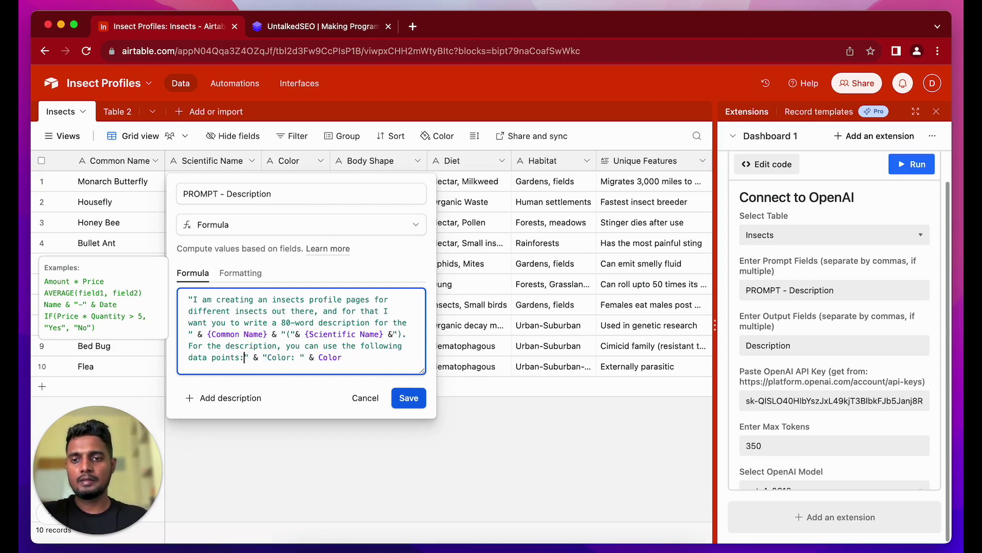
left_click(266, 357)
type("\\")
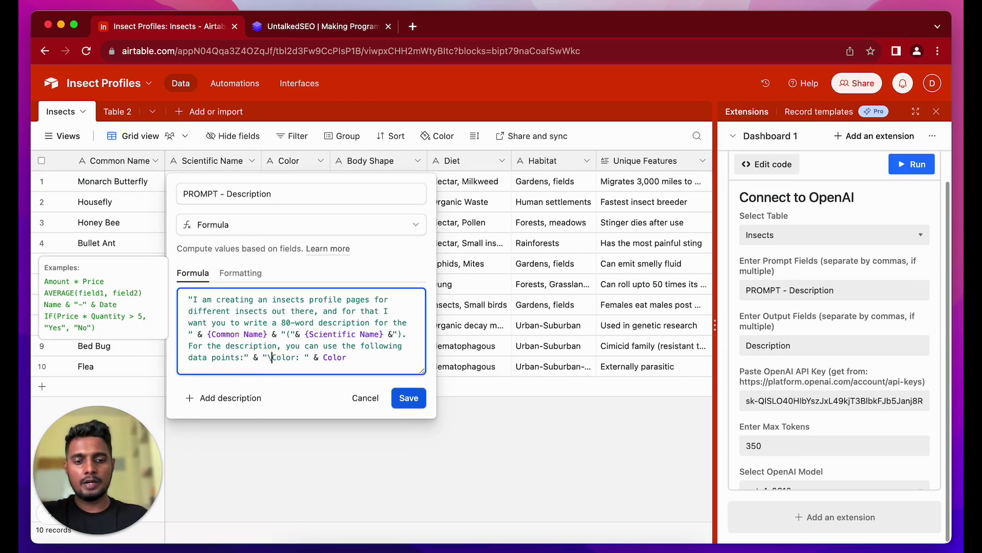
type("n")
key("super+Right")
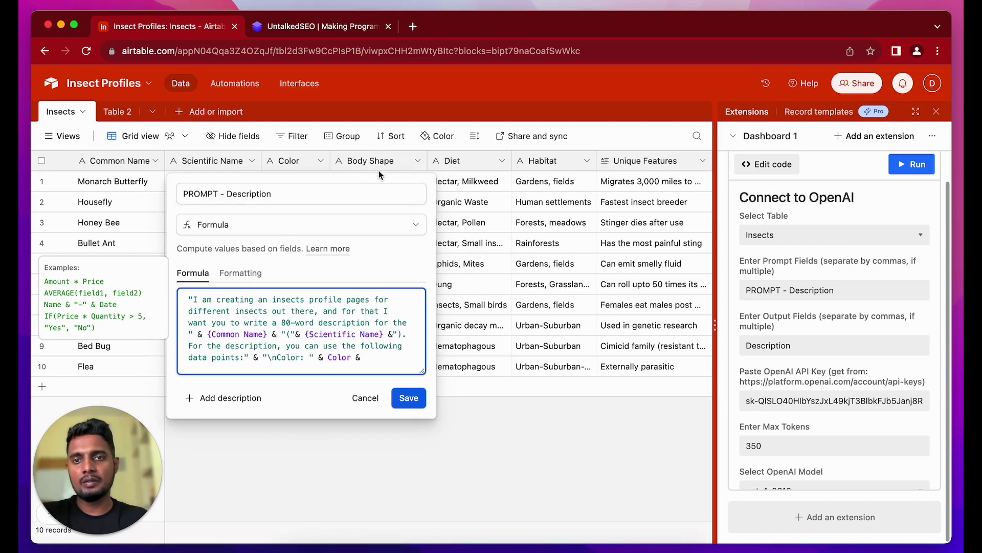
Append & "Body Shape: " & {Body Shape} after the Color field in the formula
type("& ")
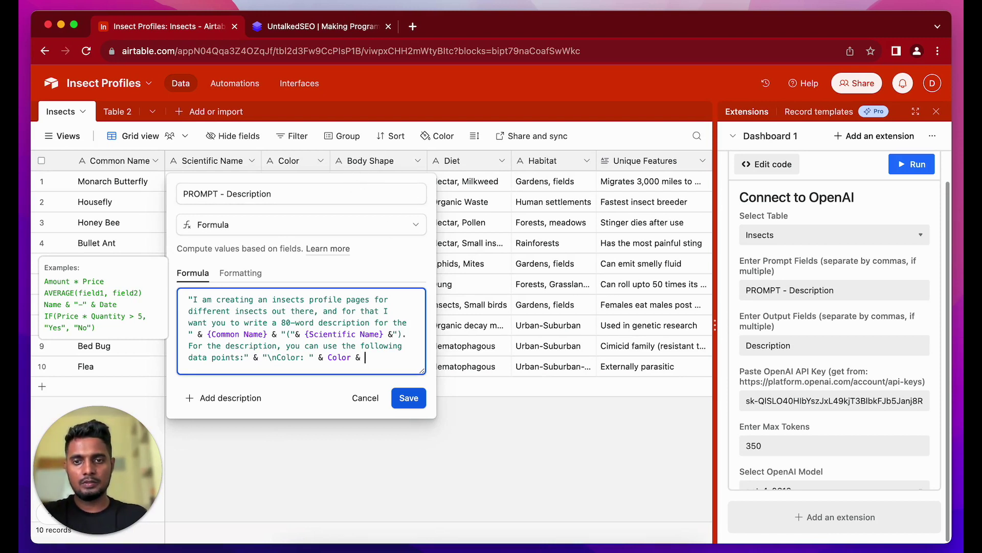
type("\"Body Shape")
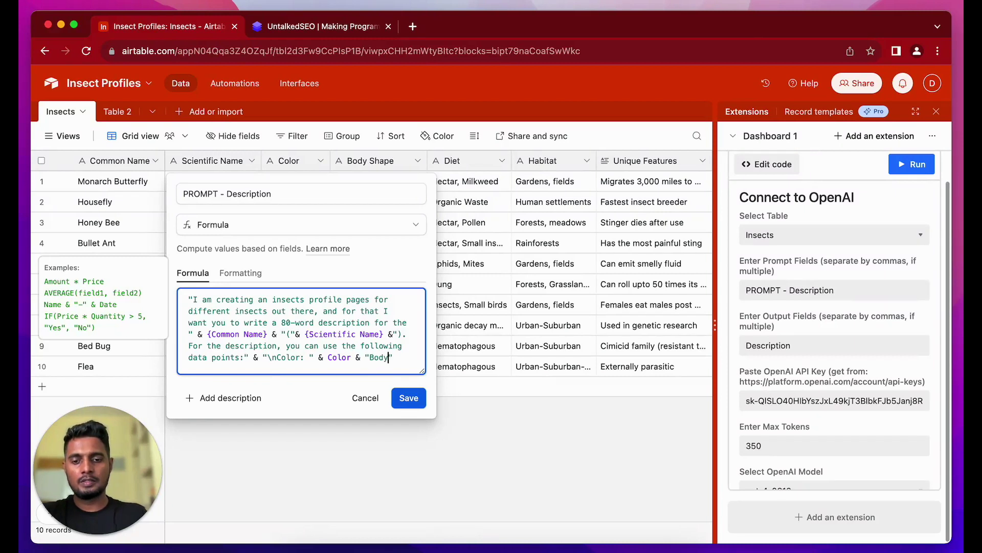
type(": \" ")
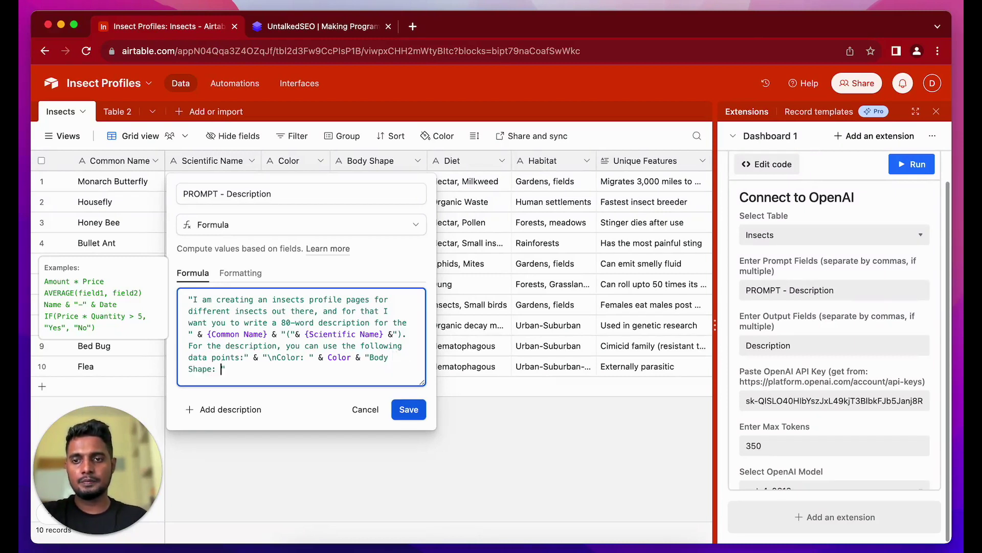
type("& ")
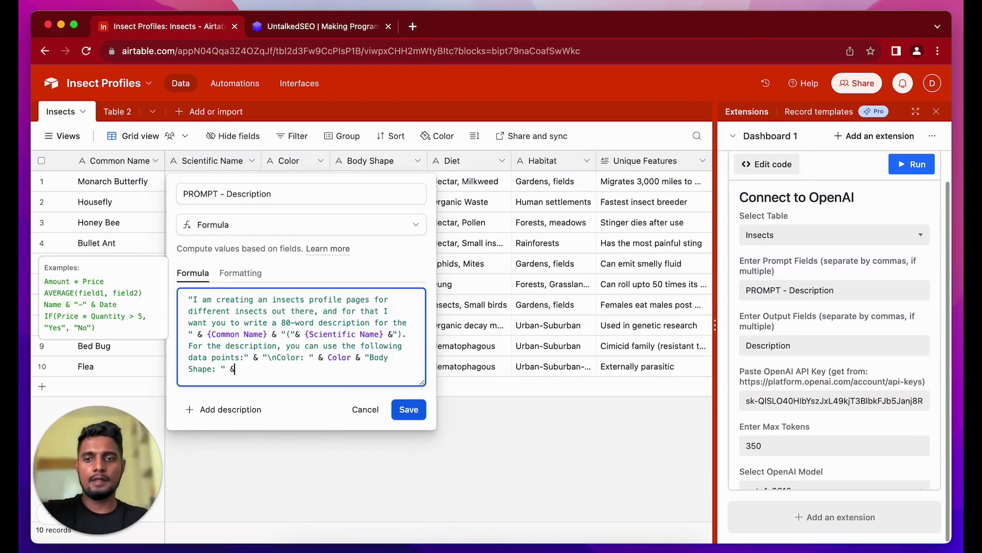
type("{Body")
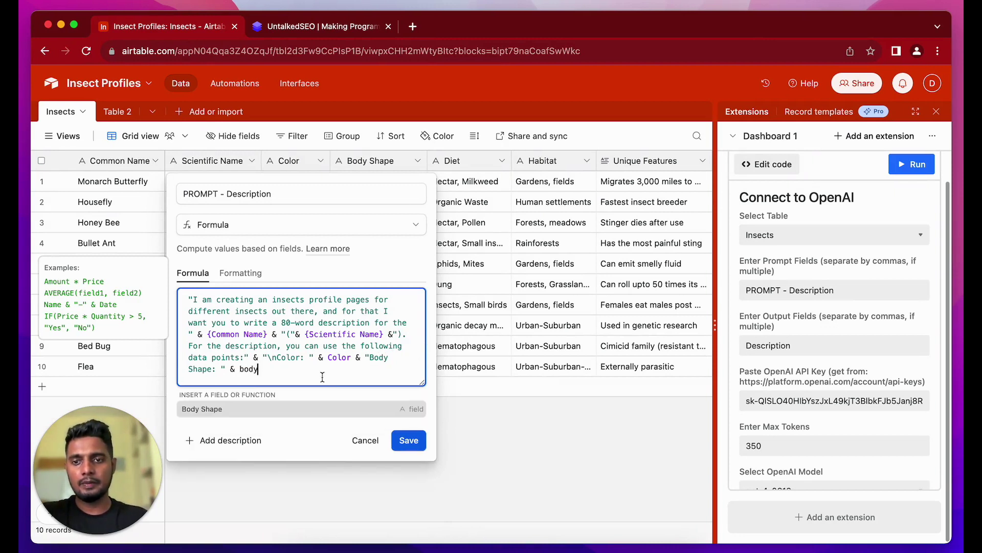
left_click(265, 413)
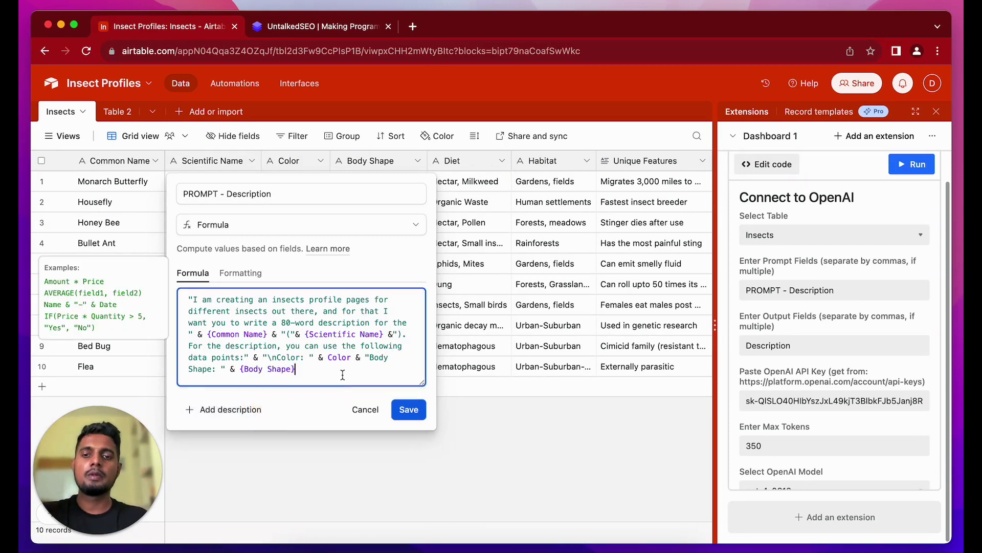
Insert a \n line break at the start of the "Body Shape: " label
left_click(373, 357)
type("\\")
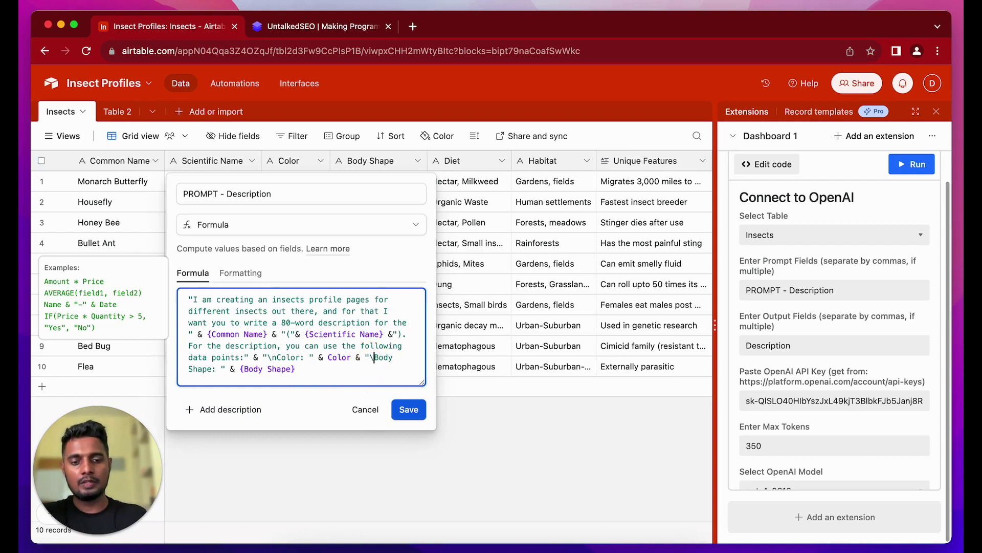
type("n")
key("BackSpace")
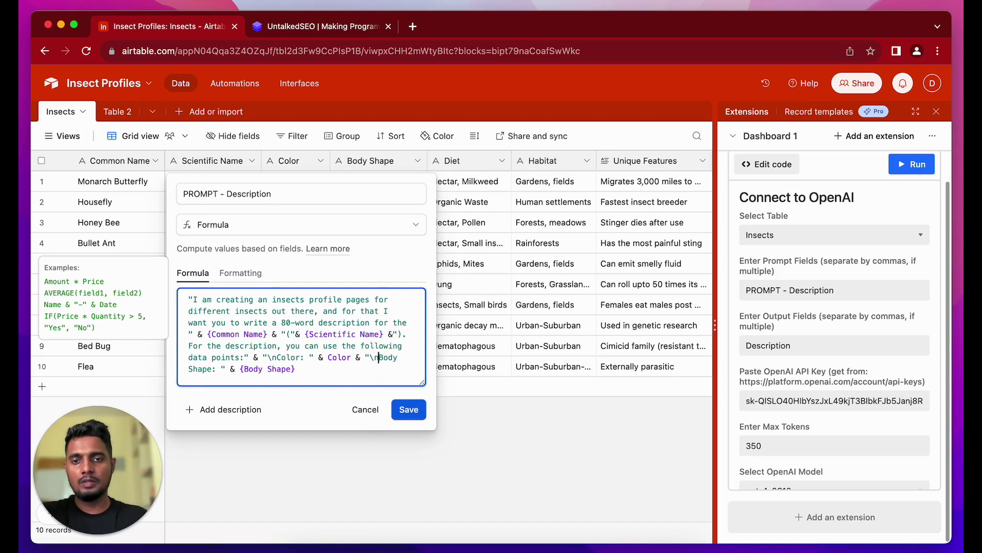
Append & "\nDiet: "& Diet after {Body Shape} to add the diet data point on its own line
left_click(369, 373)
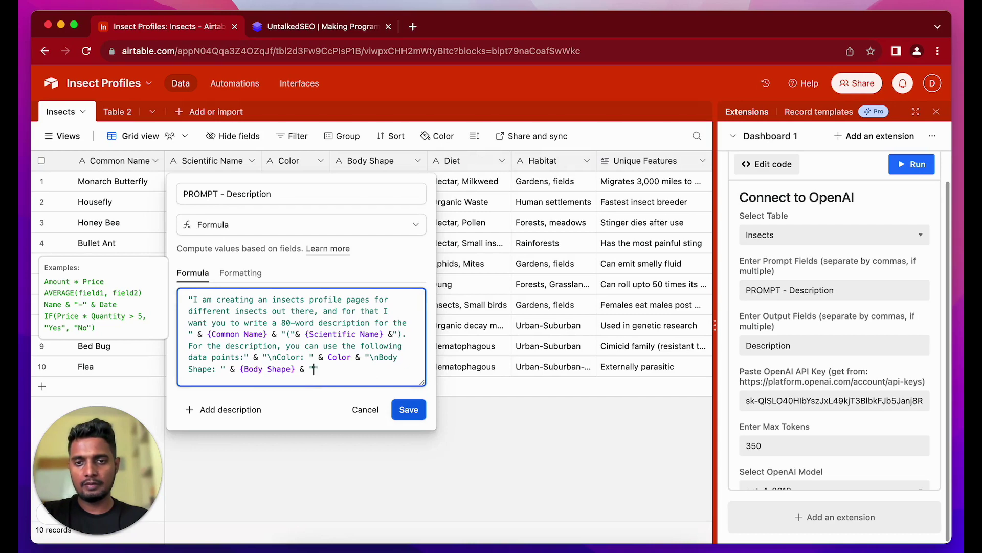
type("\\nD")
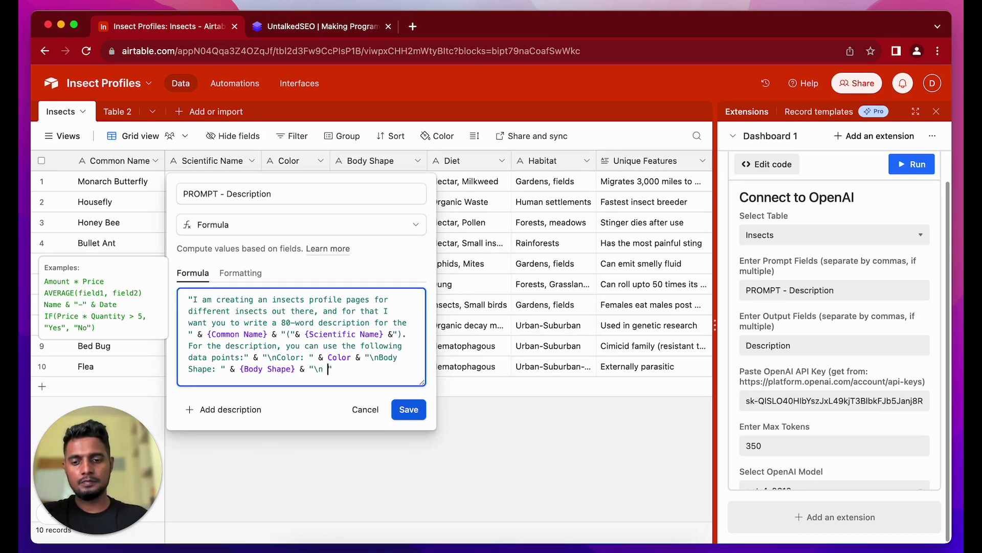
type("iet")
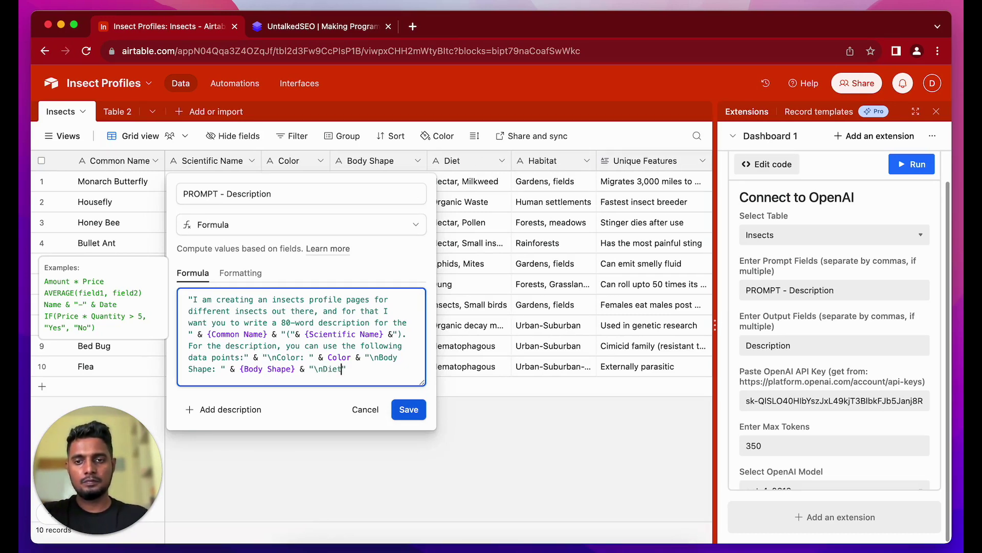
type(": \"")
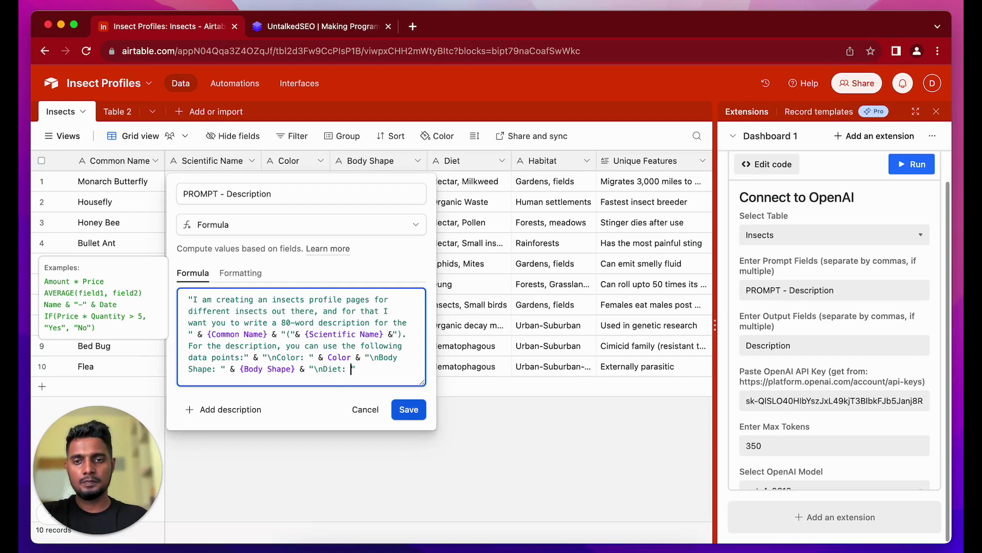
type("& Diet")
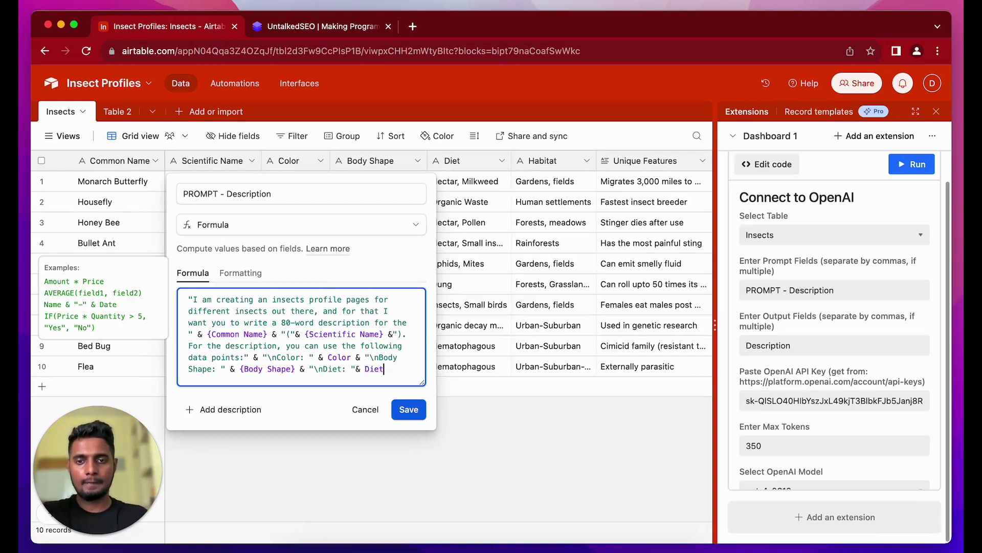
left_click(257, 411)
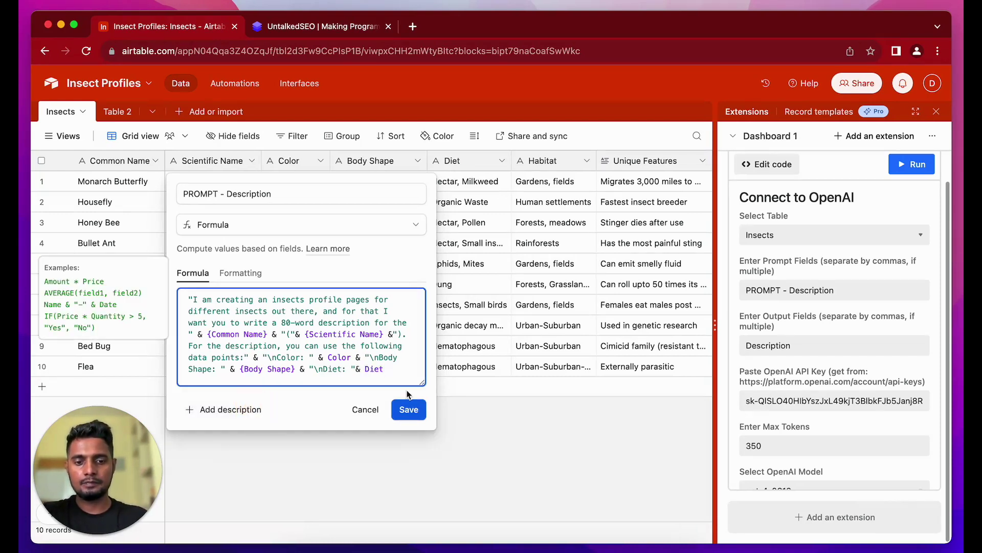
Append & "\nHabitat: " & Habitat after the Diet field to add the habitat data point on its own line
type("& \"")
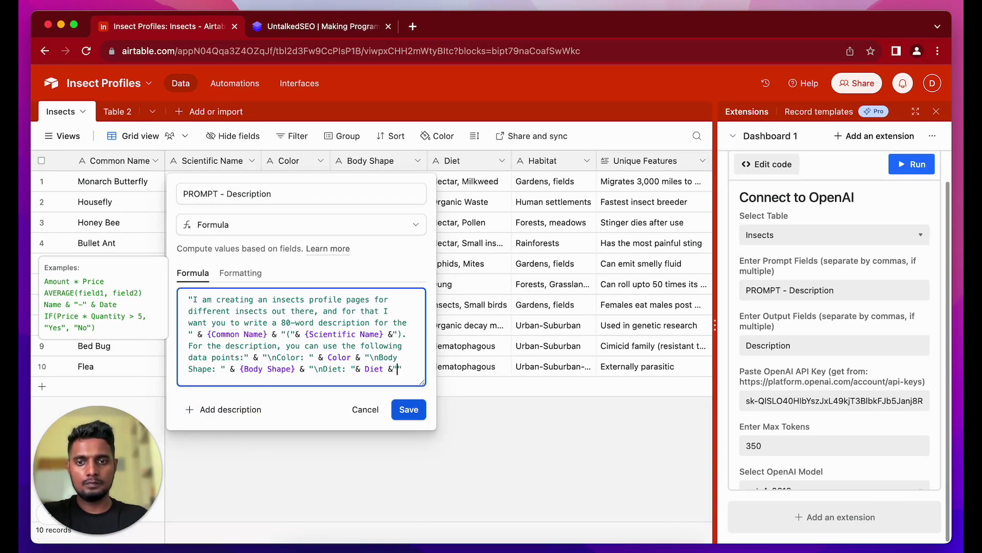
type("Habi")
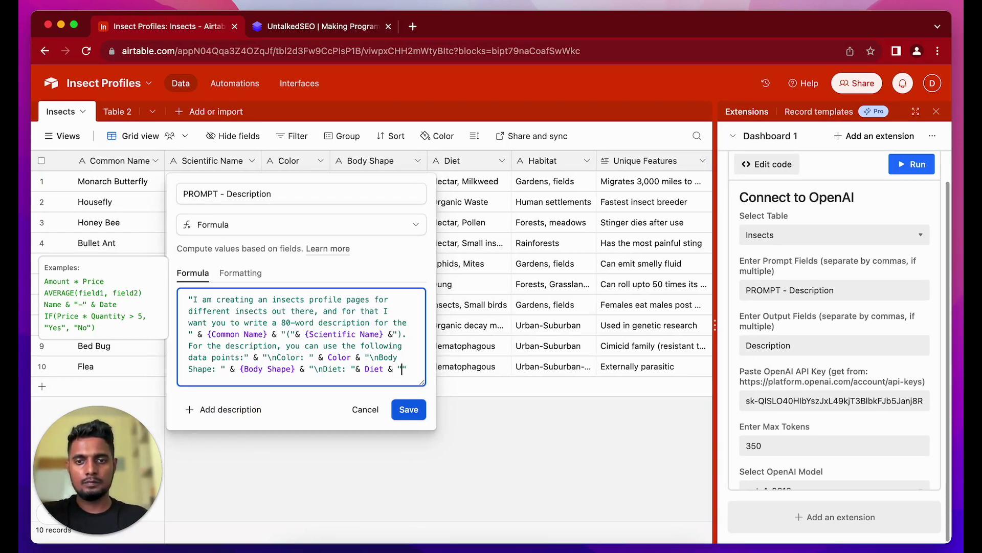
type("tat:")
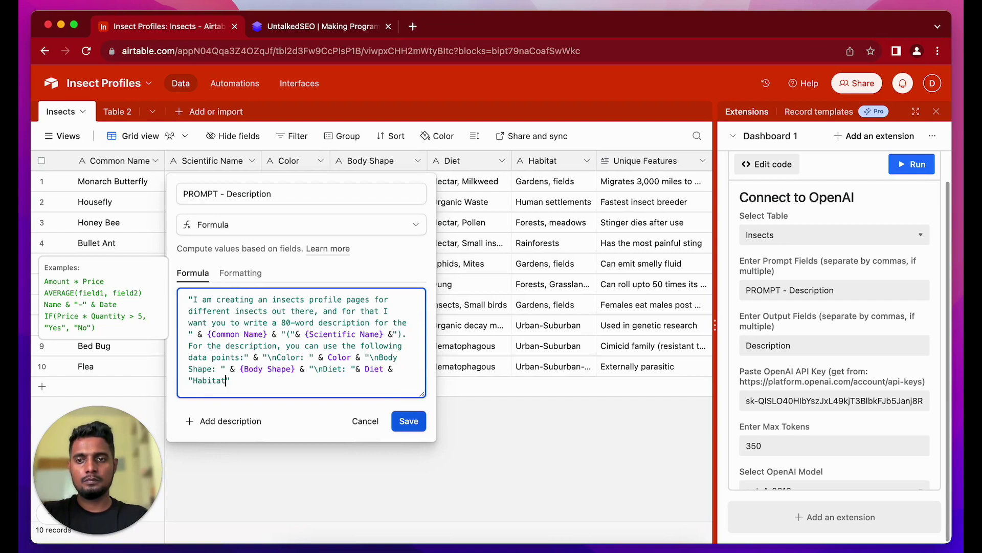
key("Left")
key("Left")
key("Left")
key("Left")
key("Left")
key("Left")
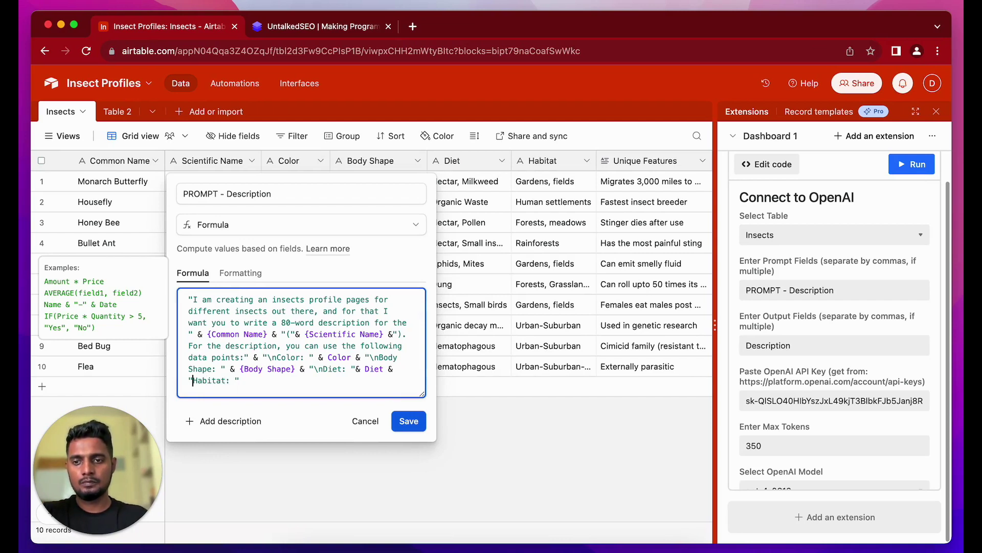
type("\\n")
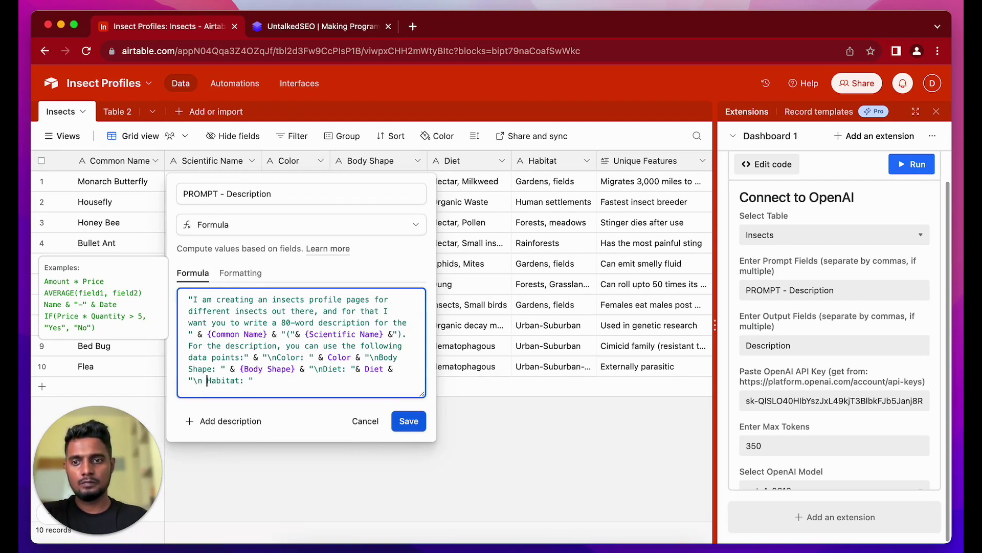
key("End")
type("& ha")
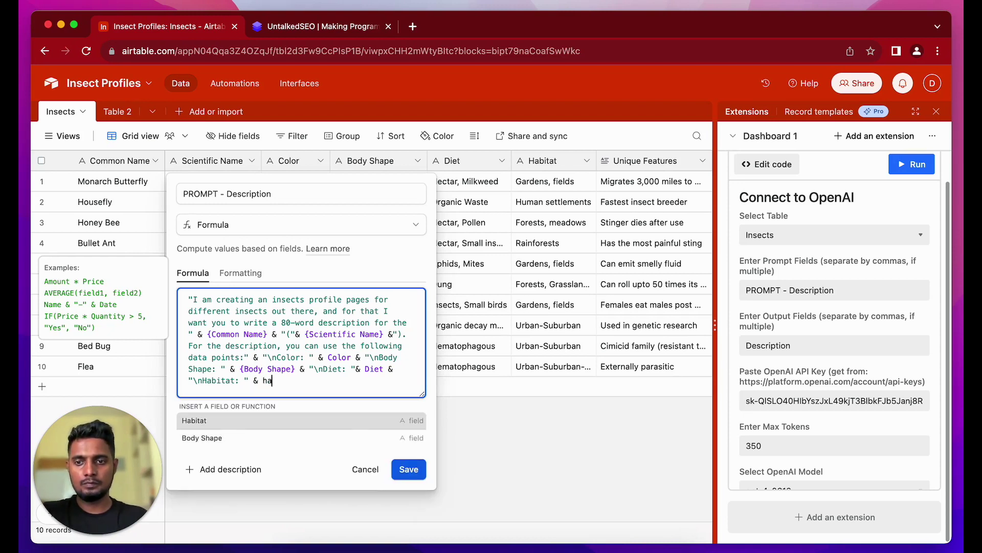
key("Tab")
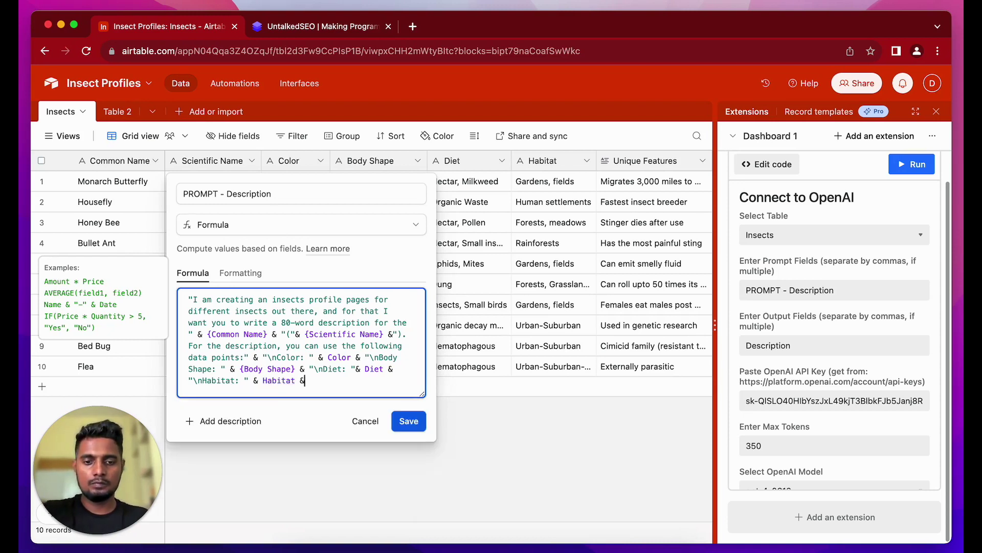
type("& \"\\n")
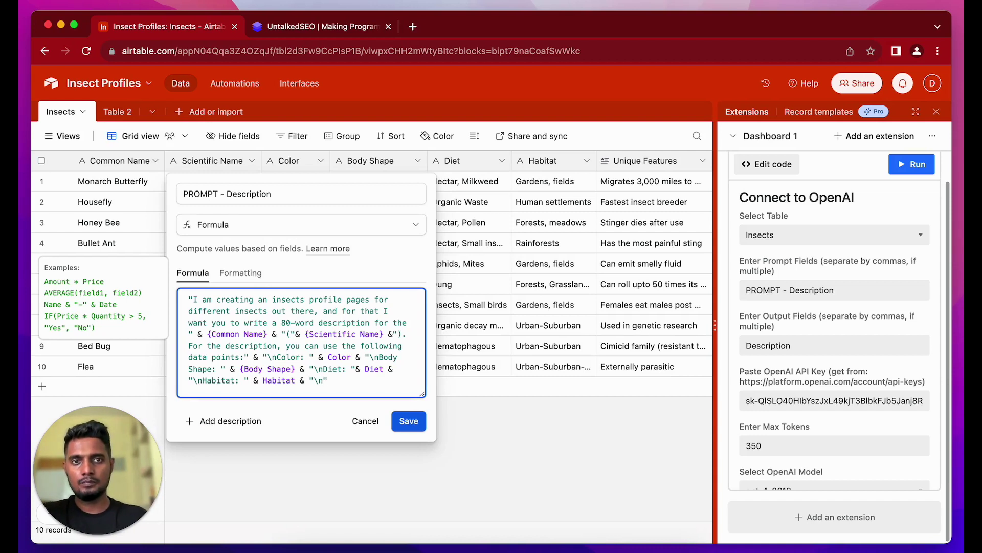
left_click(371, 383)
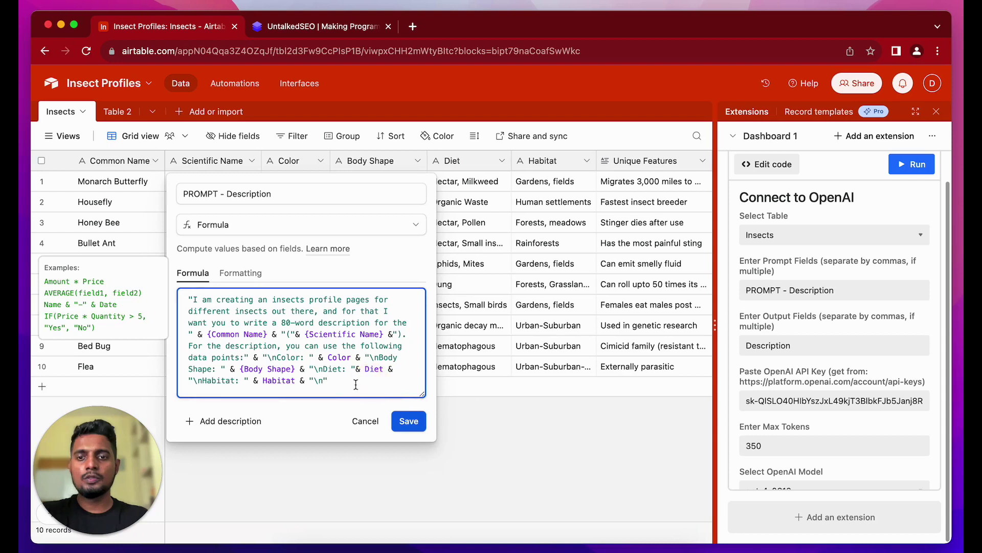
left_click_drag(338, 382, 299, 380)
key("BackSpace")
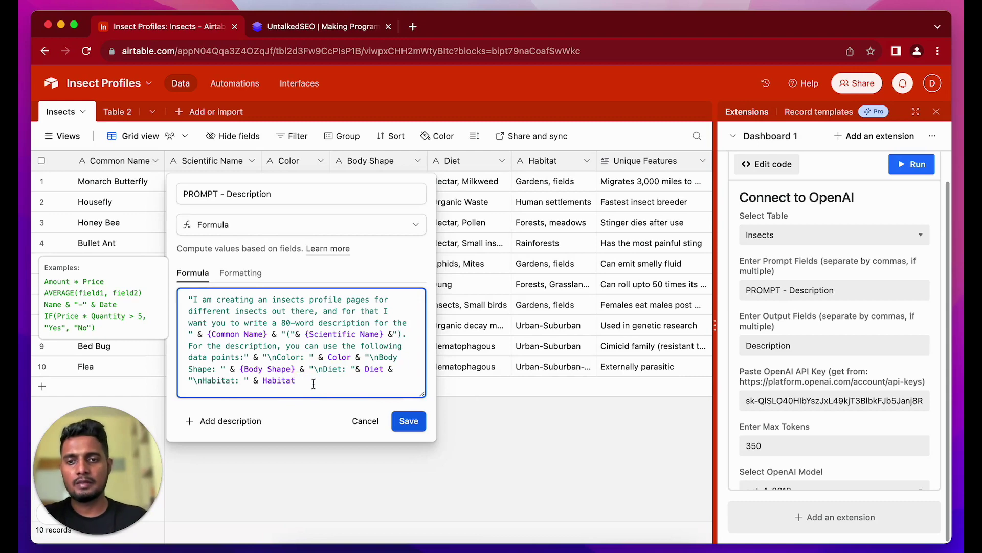
Save the formula field and check the full generated prompt in the Monarch Butterfly record's PROMPT - Description cell
left_click(412, 426)
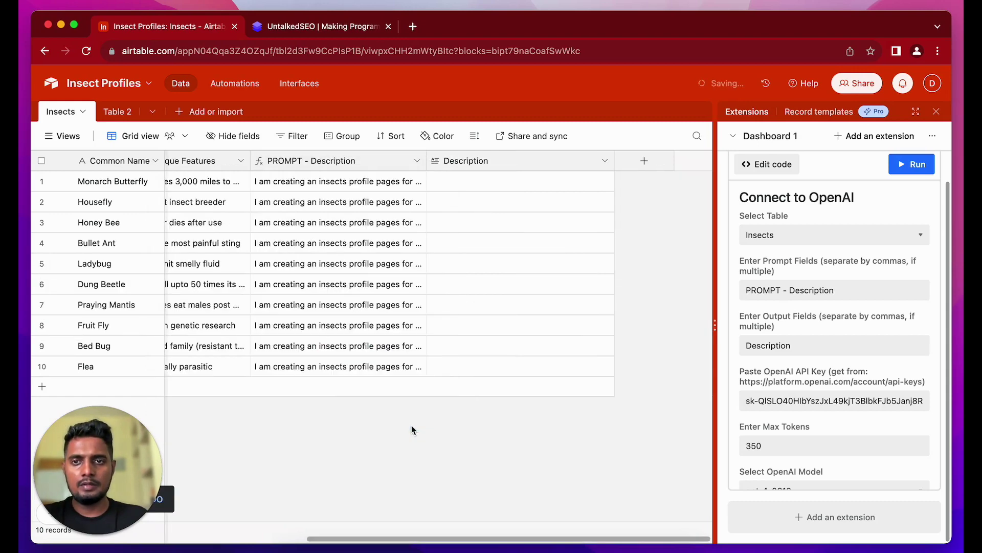
left_click(406, 181)
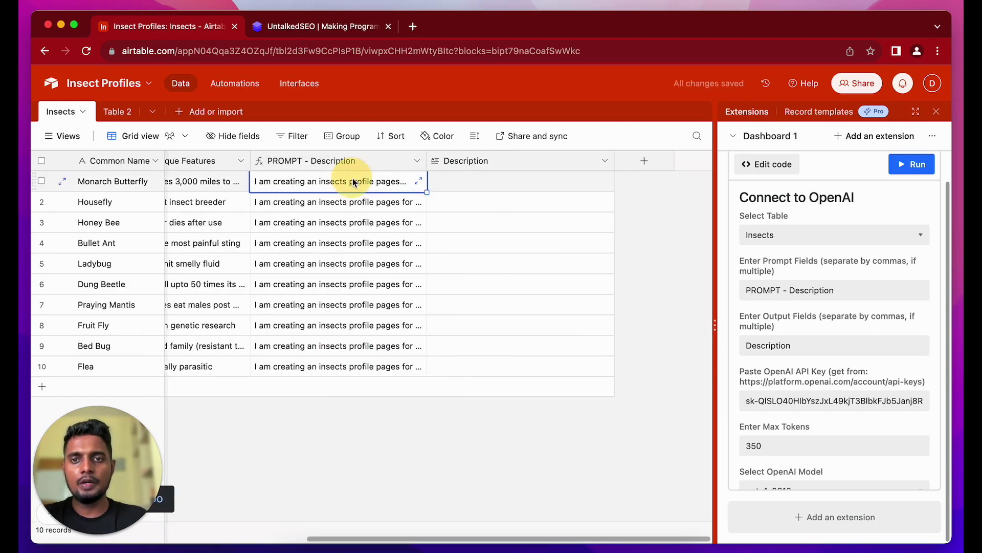
left_click(419, 182)
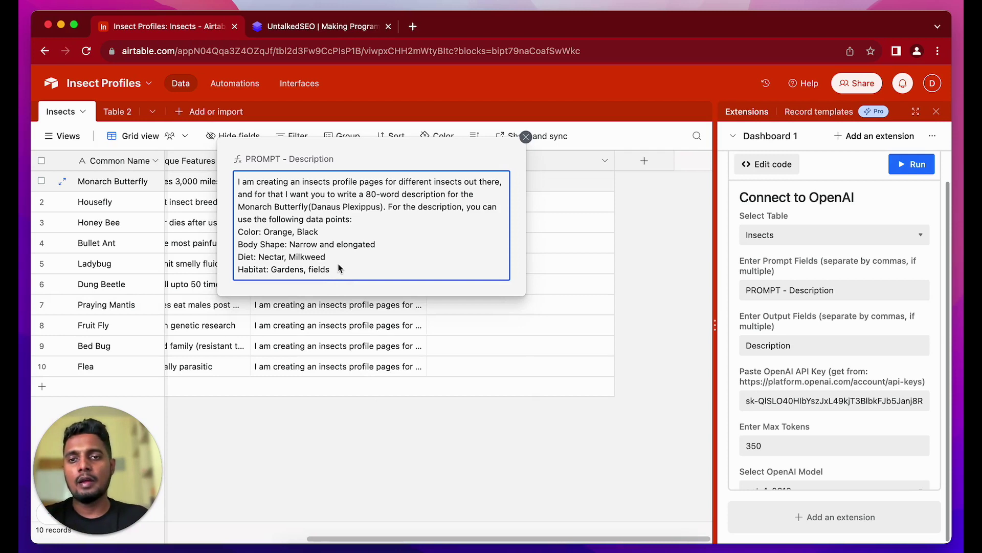
left_click(310, 435)
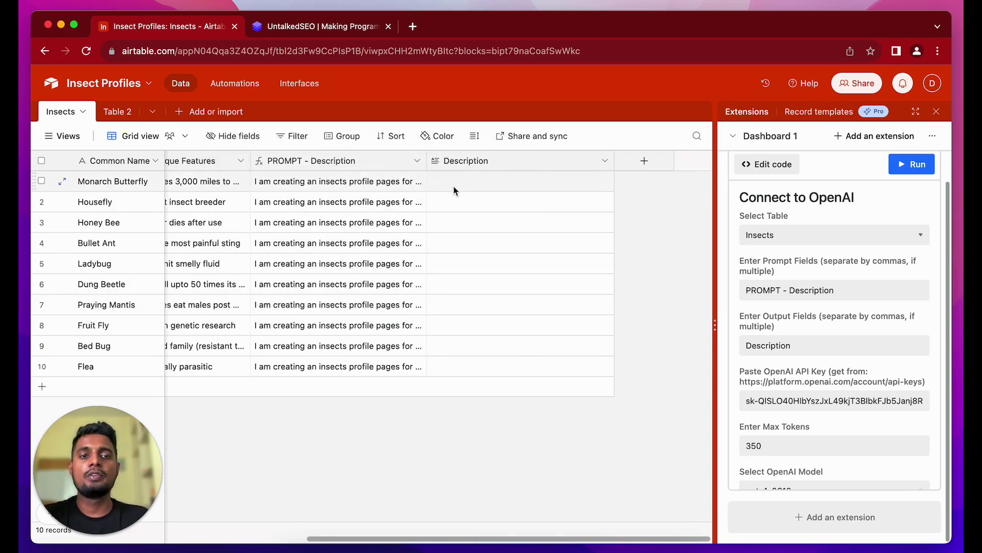
Run the OpenAI script with PROMPT - Description as prompt field and Description as output field, stopping it after the first record
left_click(835, 289)
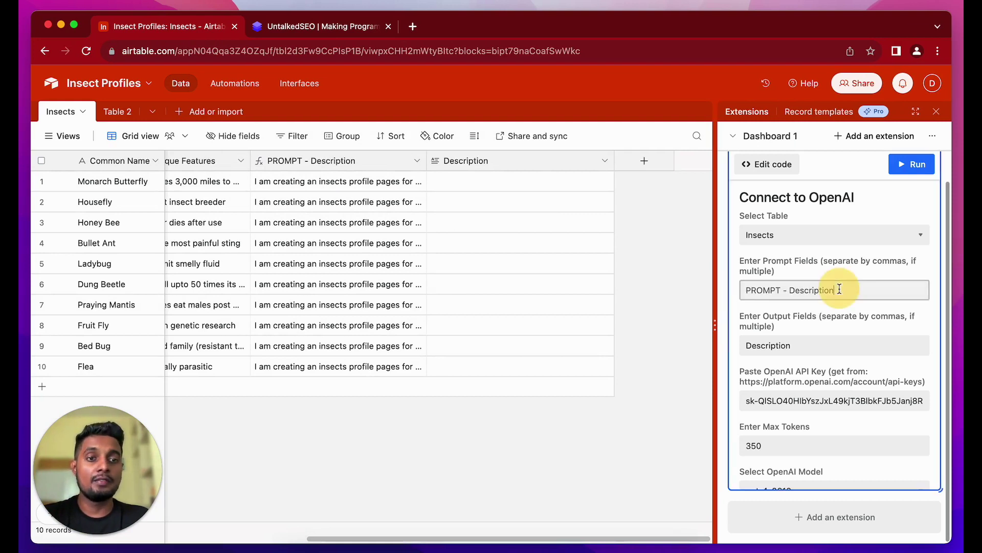
left_click(781, 332)
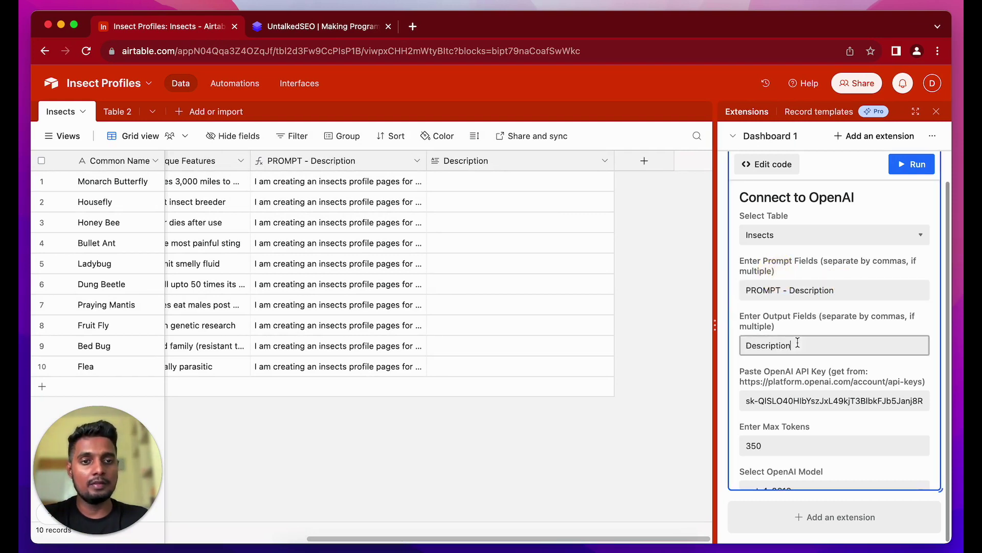
left_click(812, 329)
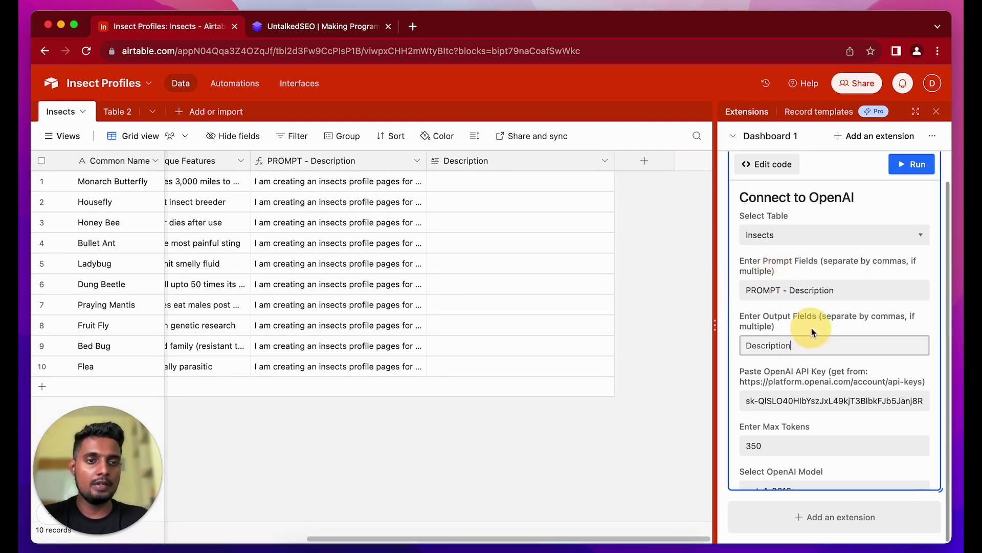
left_click(906, 167)
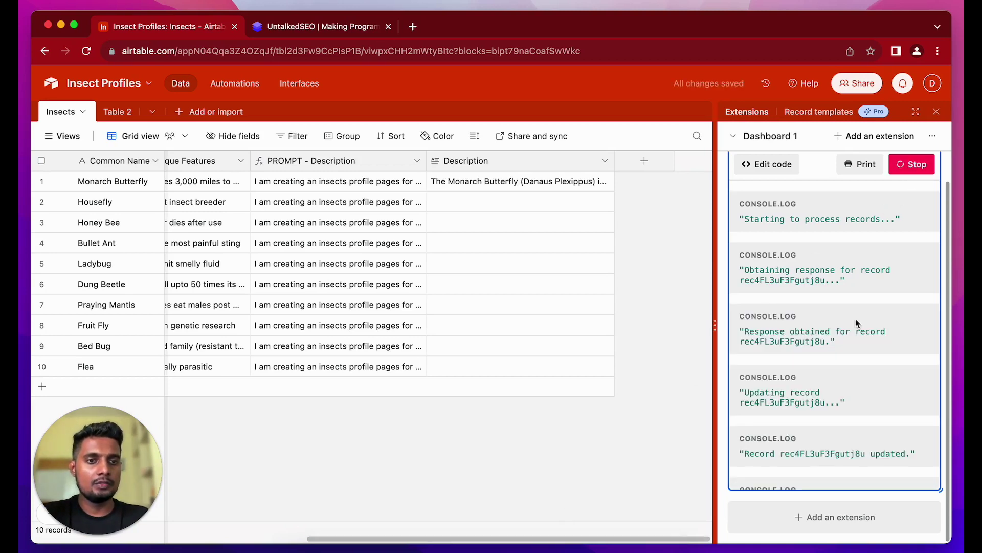
left_click(484, 185)
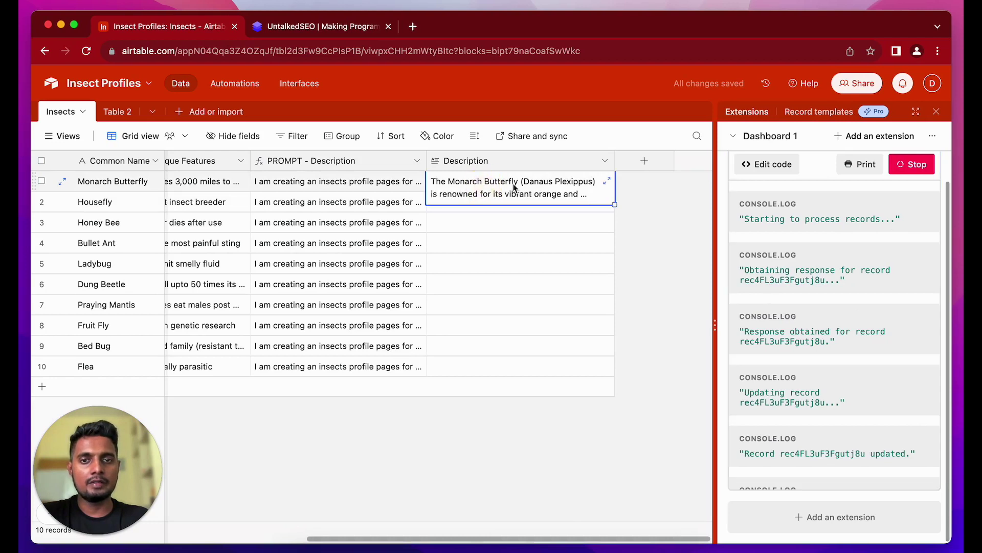
left_click(909, 164)
Read the full generated text in the Monarch Butterfly record's Description cell
left_click(607, 182)
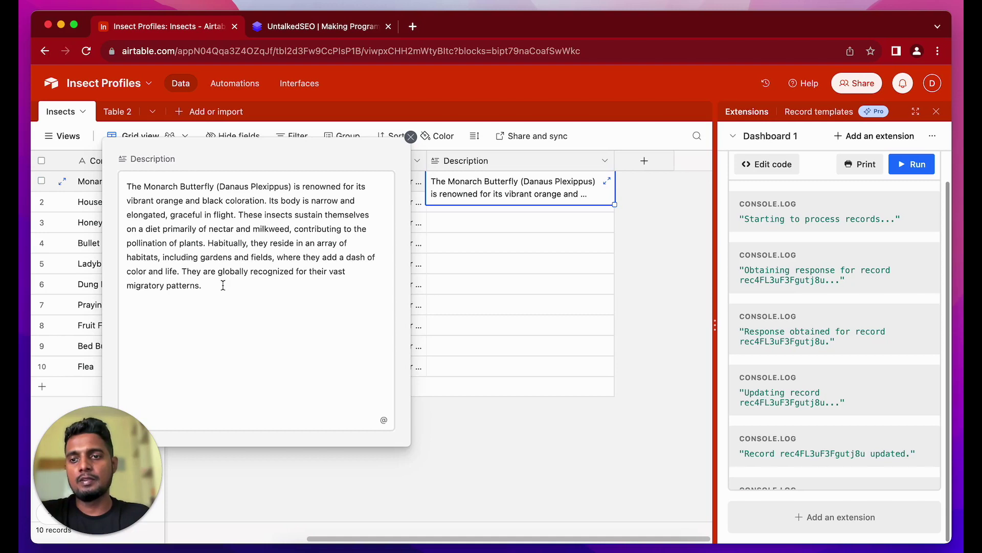
left_click(495, 424)
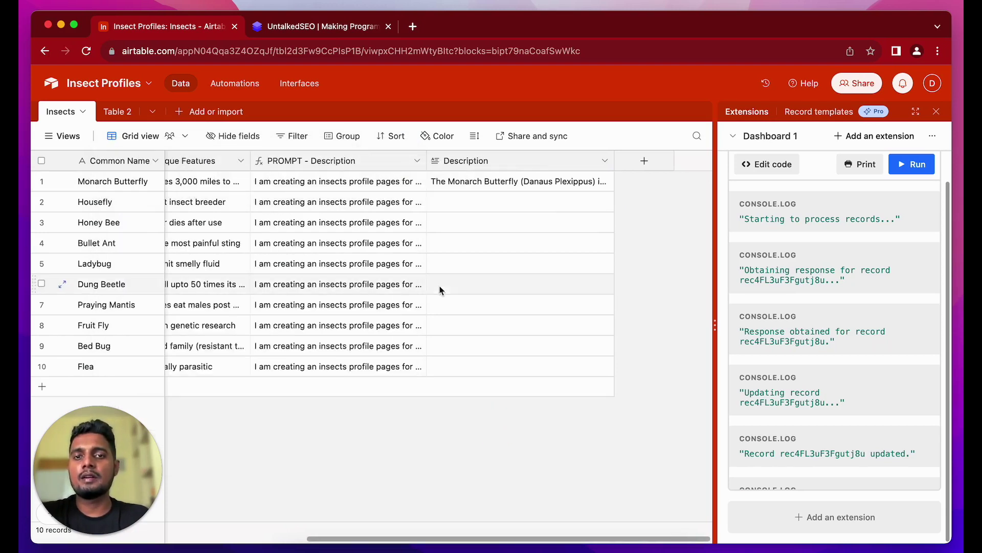
left_click(542, 186)
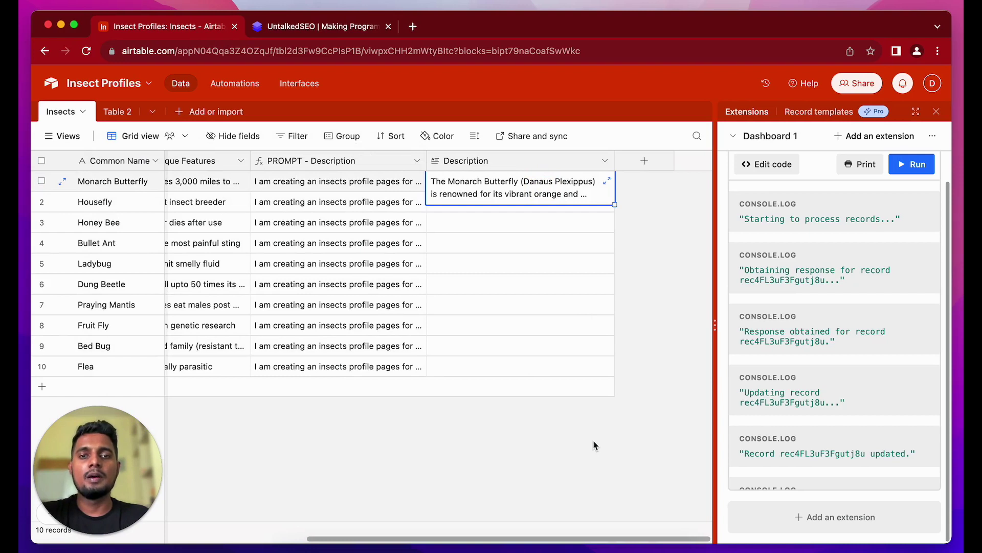
Run the script again to fill the remaining Description cells, and review the Monarch Butterfly's Unique Features entry meanwhile
left_click(912, 164)
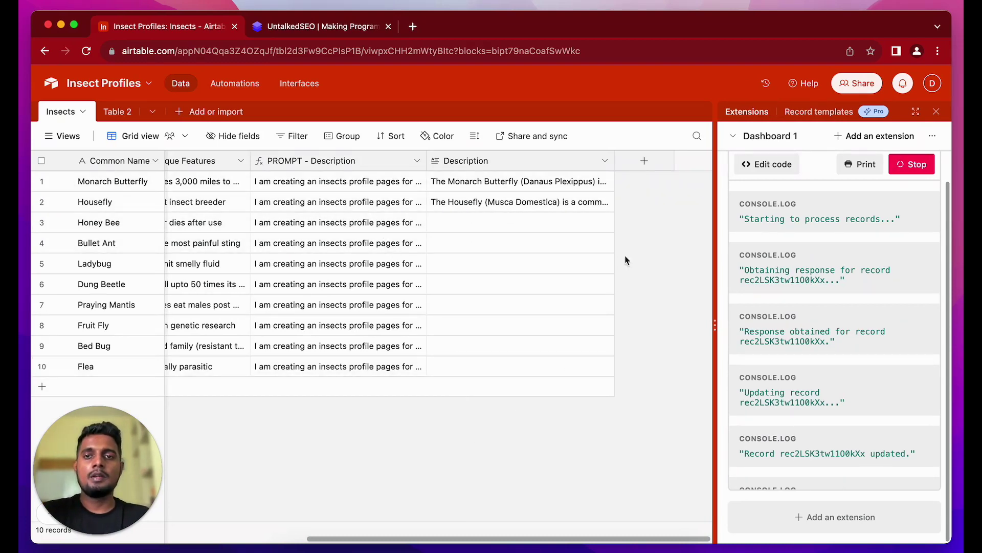
scroll(380, 307, "left", 3)
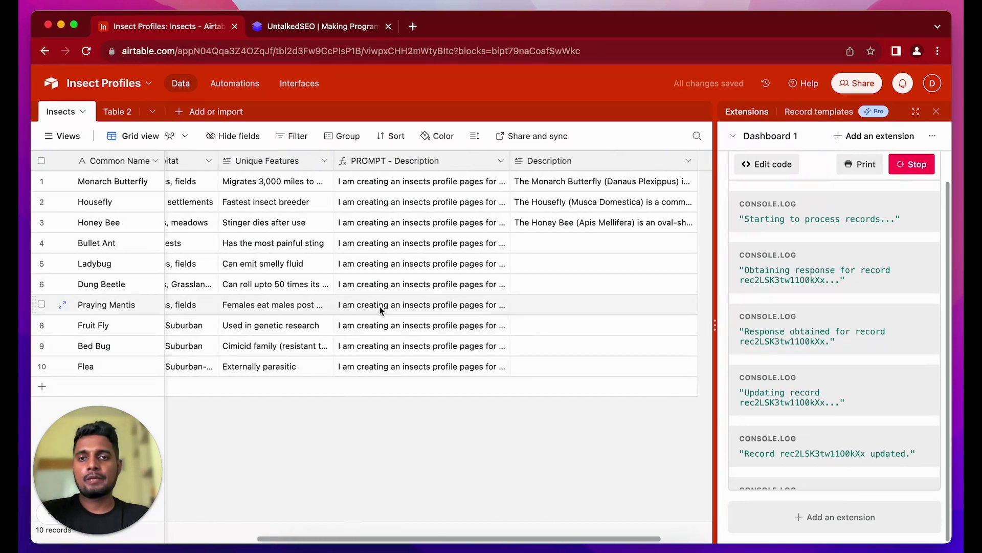
scroll(358, 287, "right", 3)
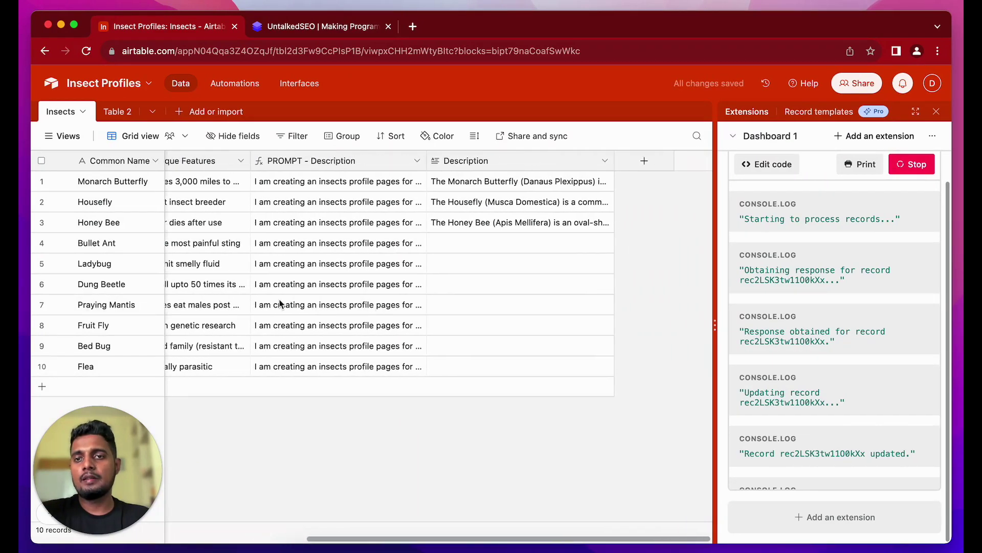
scroll(317, 241, "left", 4)
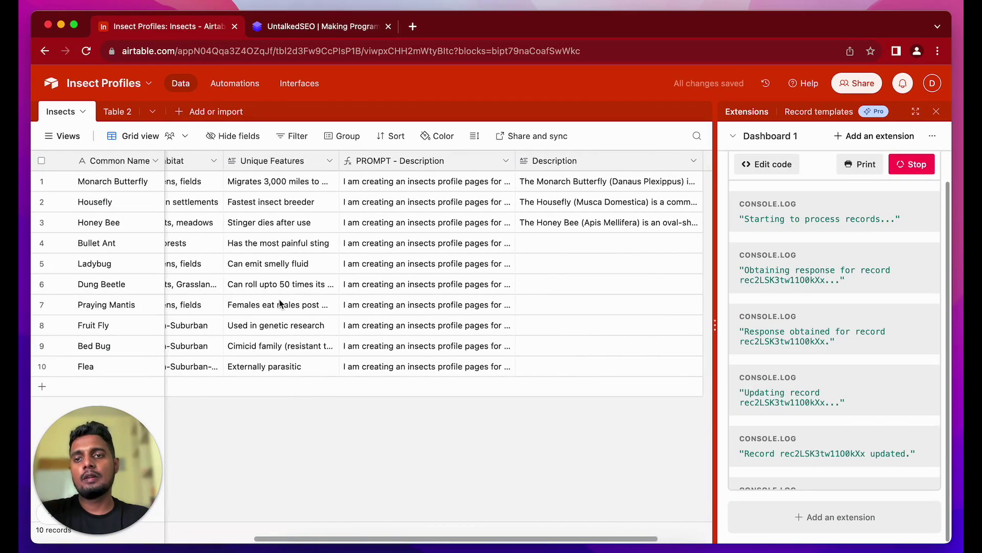
left_click(293, 188)
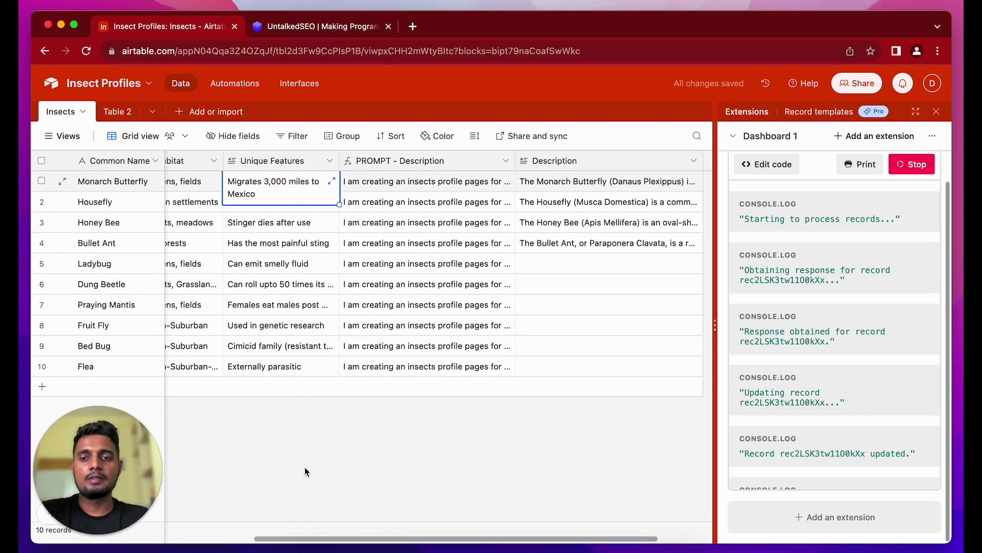
scroll(305, 467, "right", 4)
left_click(619, 384)
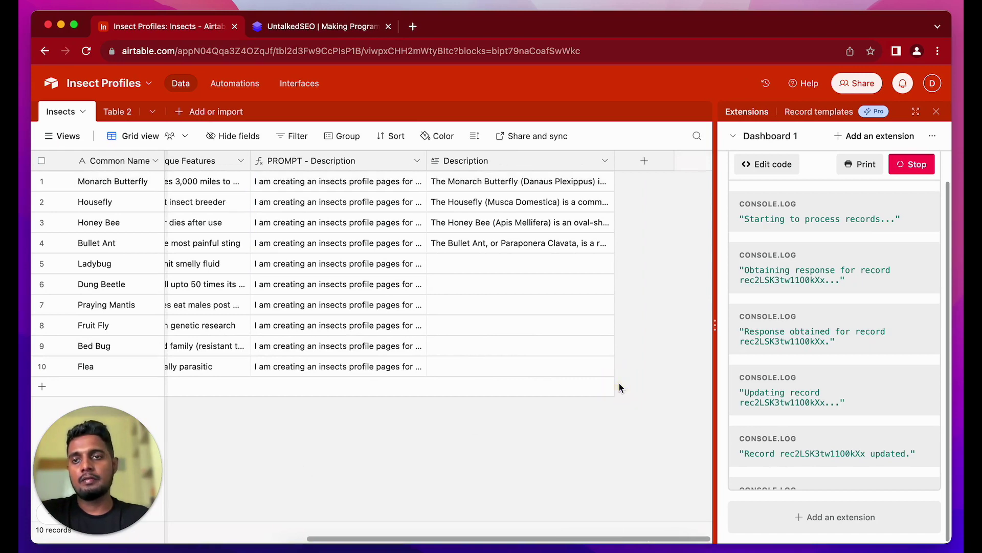
Add a formula field named "PROMPT - Unique Features" after the Description field
left_click(645, 169)
scroll(670, 318, "down", 10)
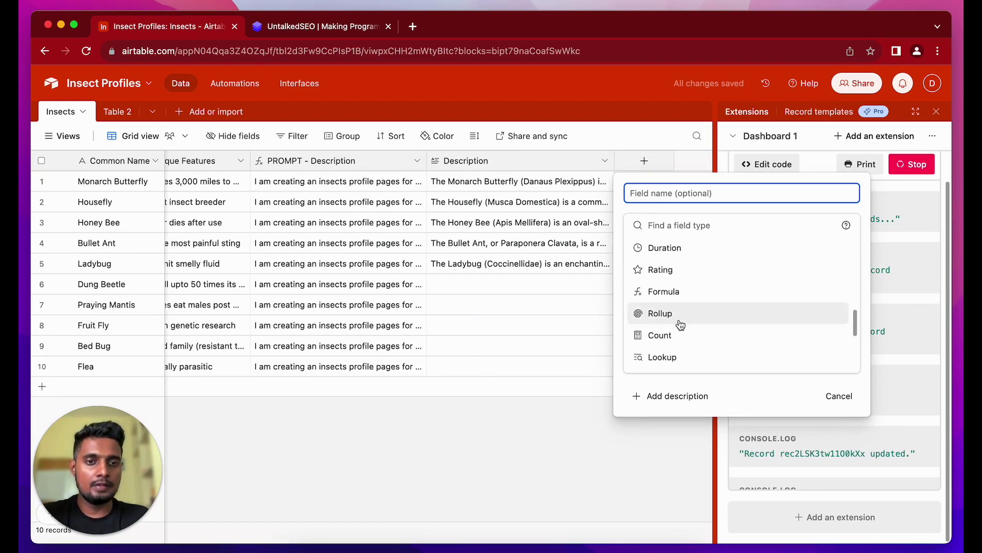
left_click(682, 291)
left_click(681, 200)
type("PROMPT")
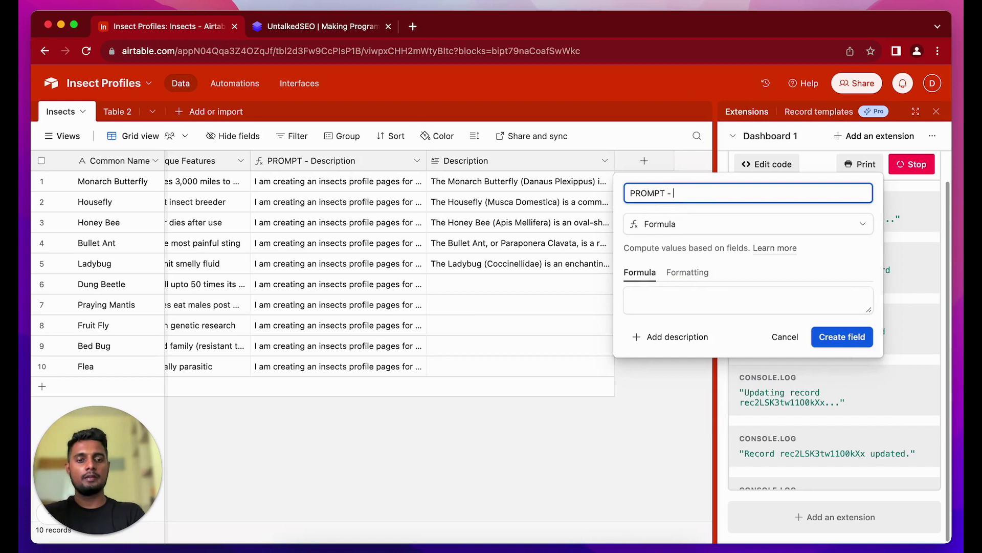
type(" - Unique Features")
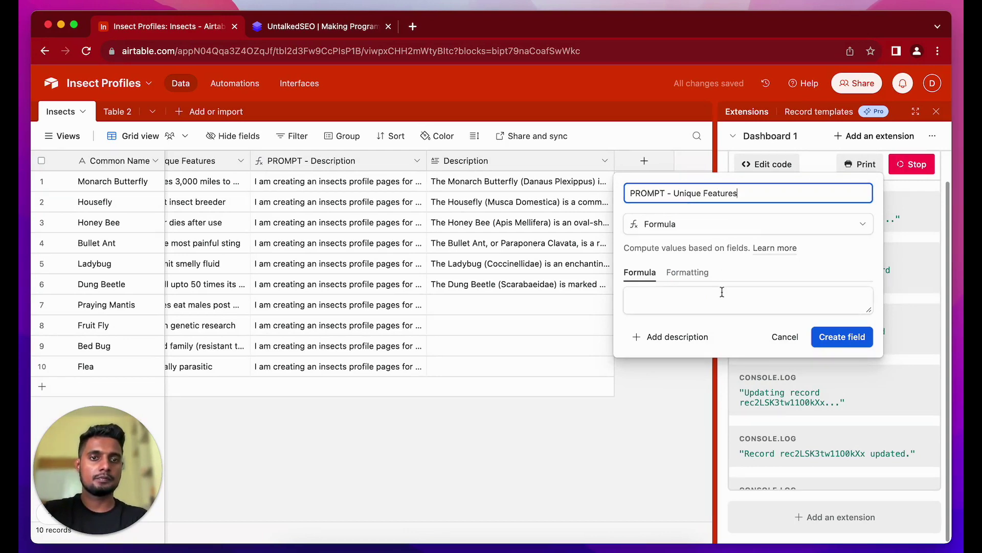
Enlarge the formula editor and begin the formula with "I am creating a insect profile page for " & {Common Name}
left_click(722, 290)
left_click_drag(868, 309, 877, 435)
scroll(314, 339, "left", 3)
scroll(314, 339, "right", 3)
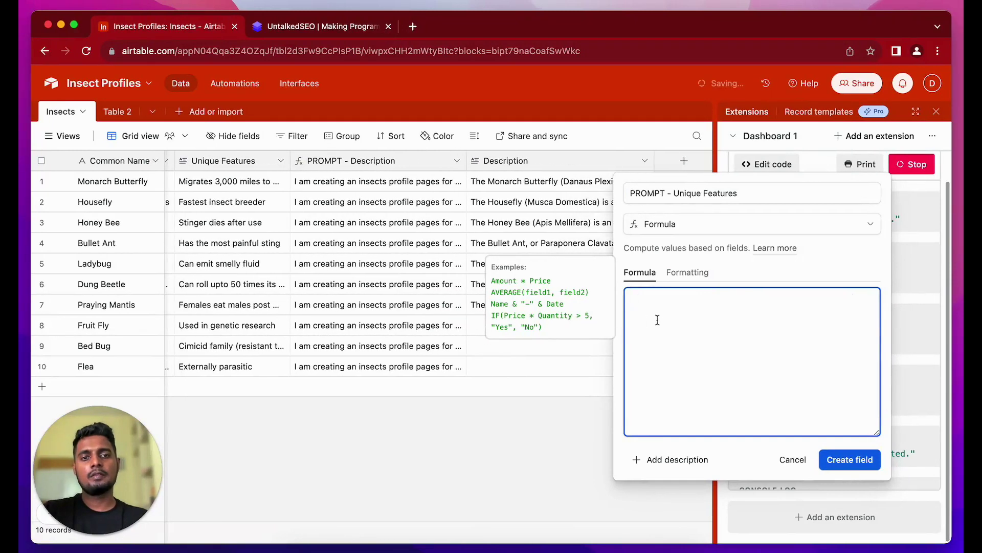
type("I am creating ")
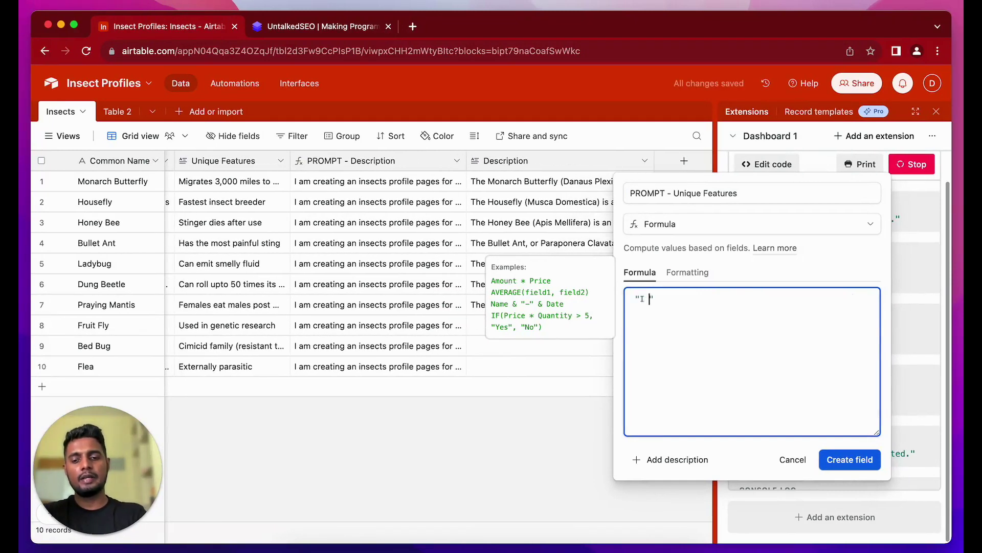
type("a ")
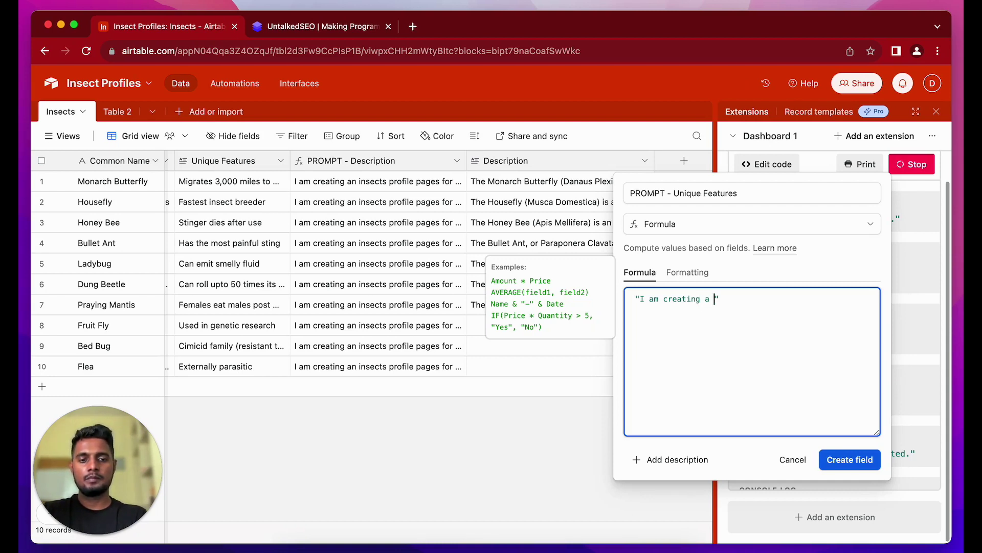
type("insect profile page for")
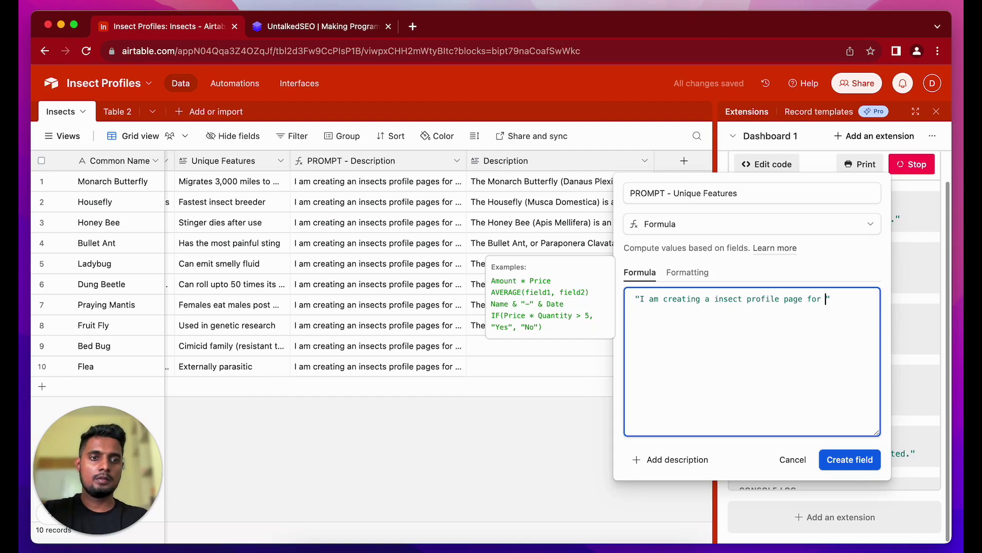
key("Right")
type("& ")
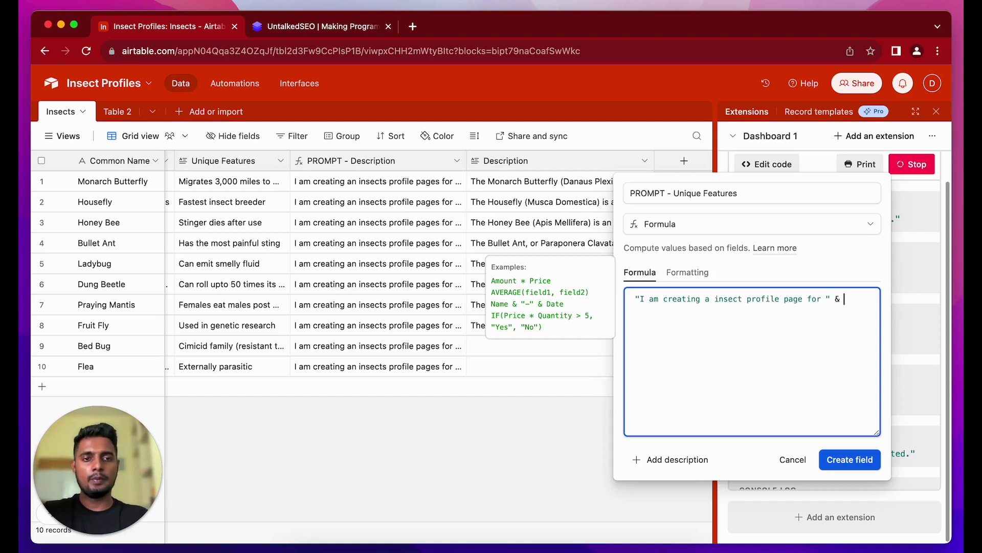
type("commo")
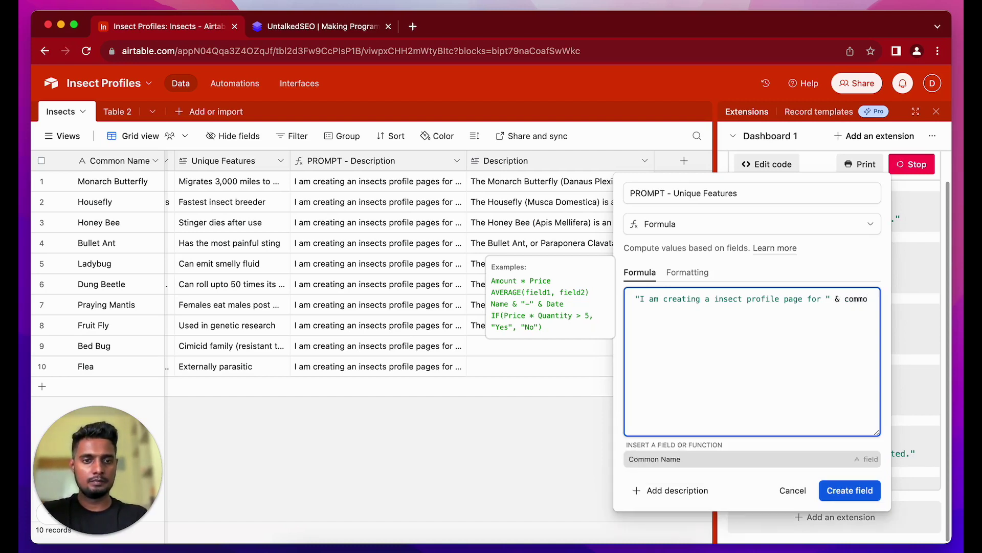
key("Return")
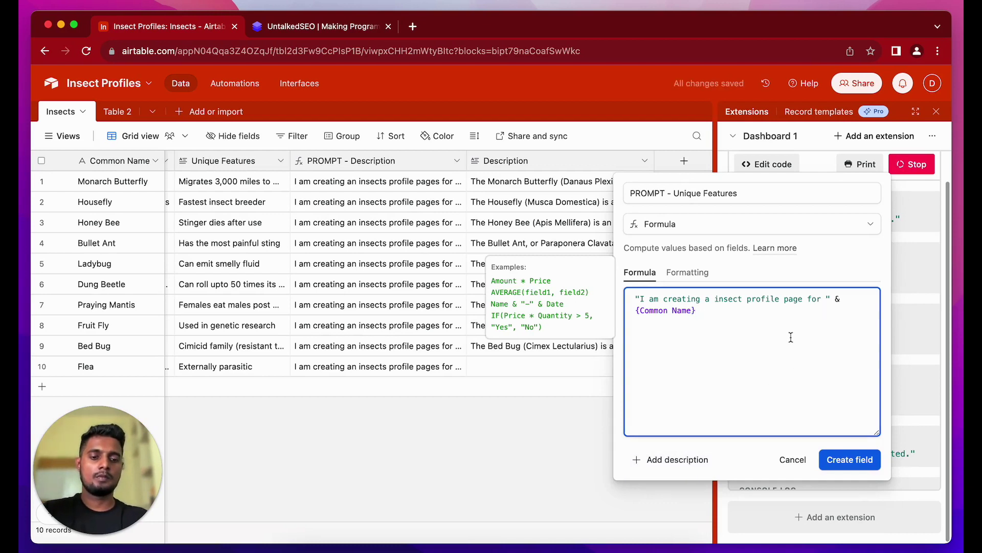
Append &" and I want you to write 1 short paragraph for the Unique Features " after {Common Name} in the formula
type("&\"\"")
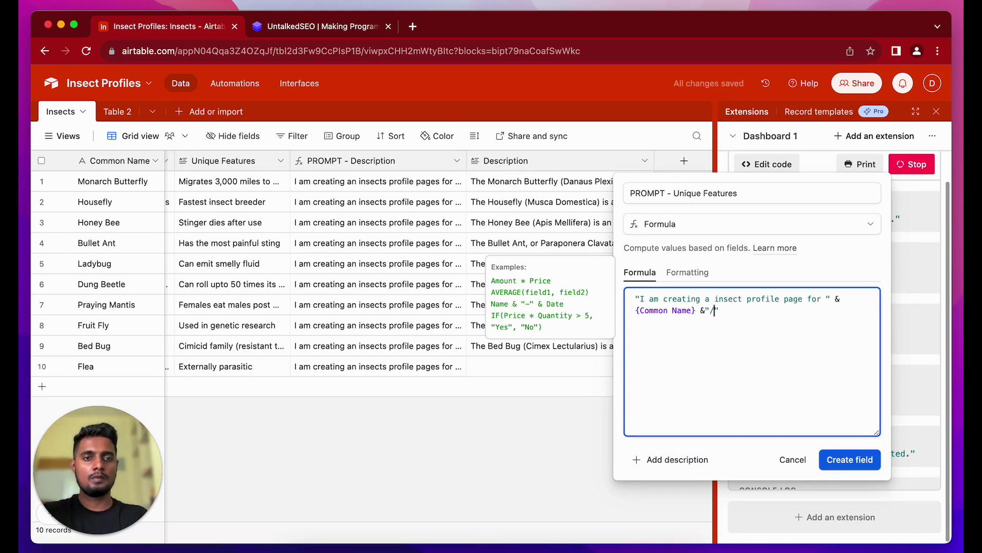
type(" and I ")
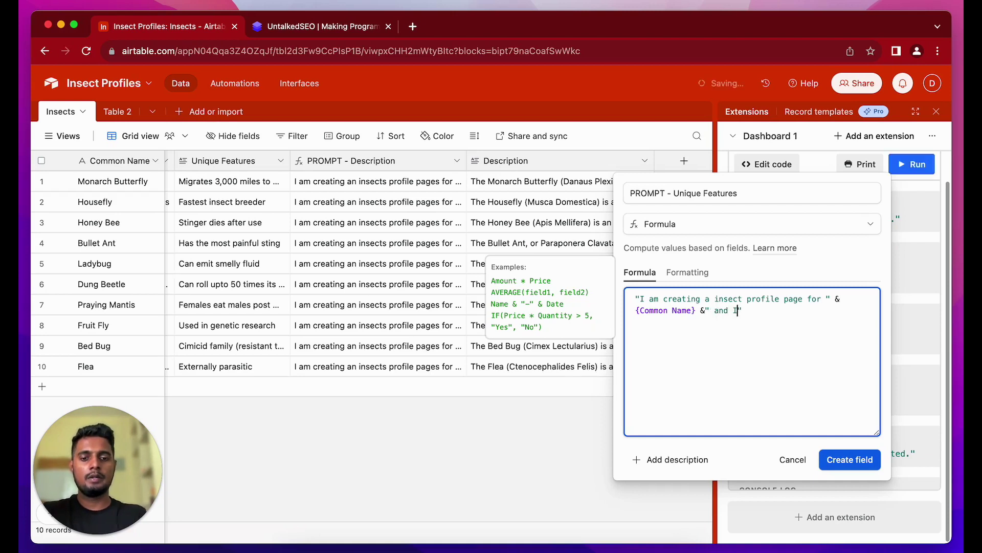
type("want you to wr")
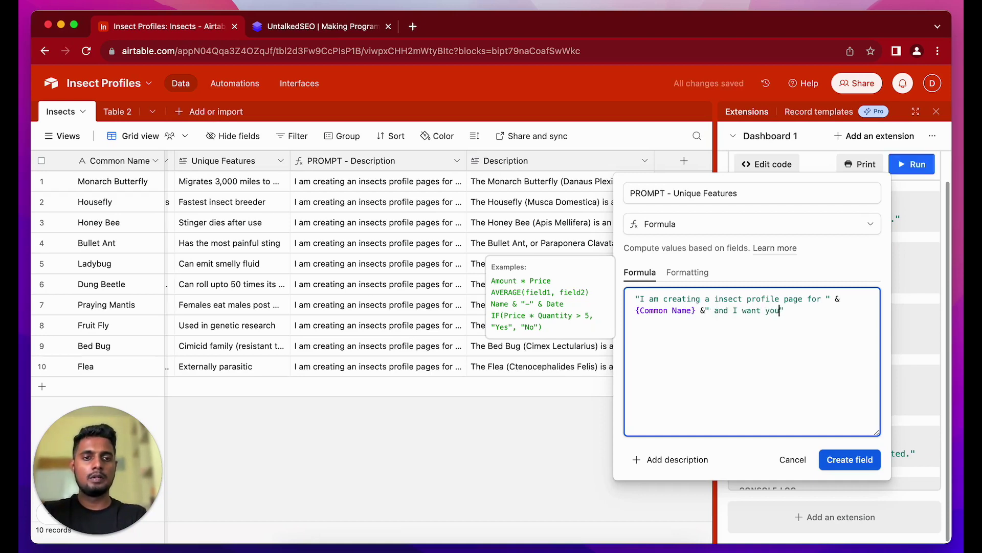
type("ite a")
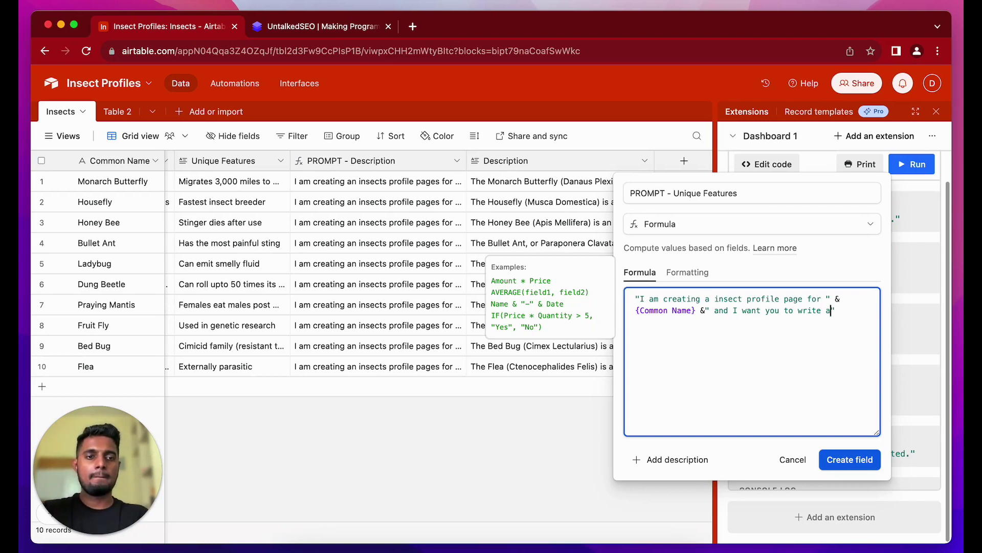
key("BackSpace")
type("1 short pa")
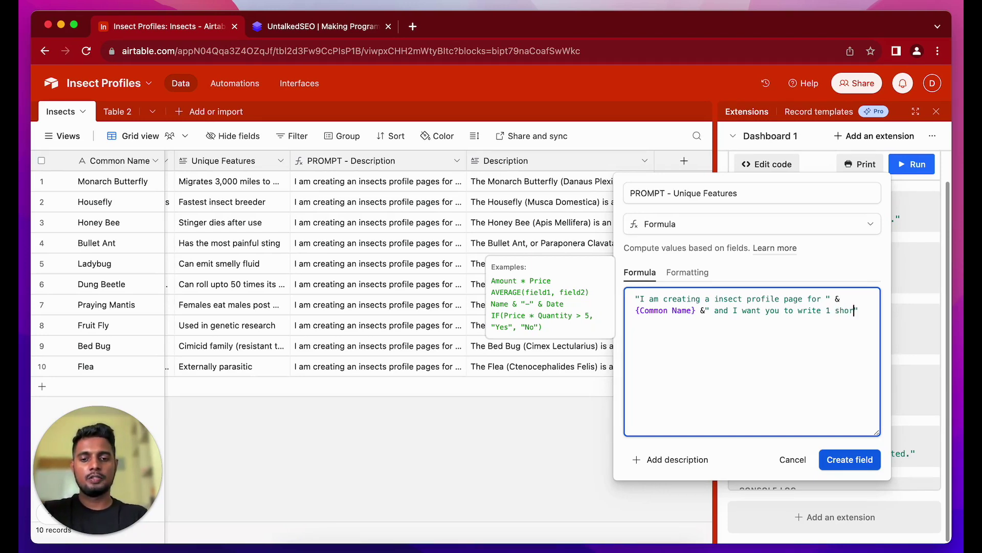
type("ragraph f")
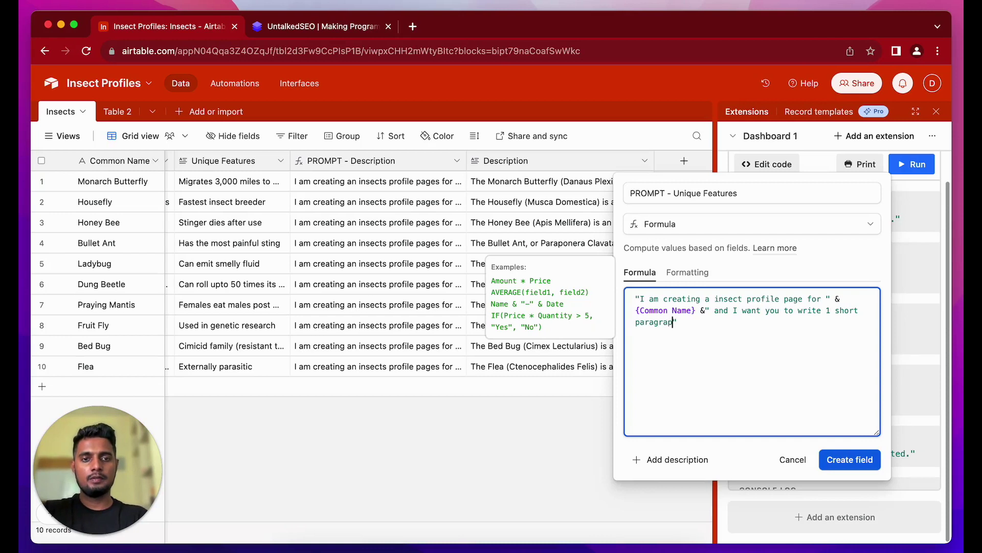
type("or the ")
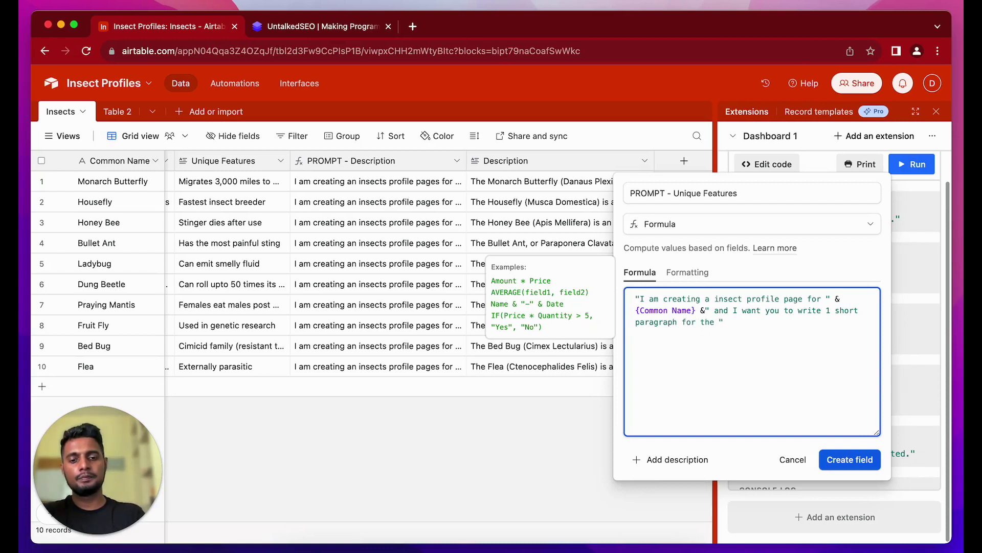
type("Unique Fe")
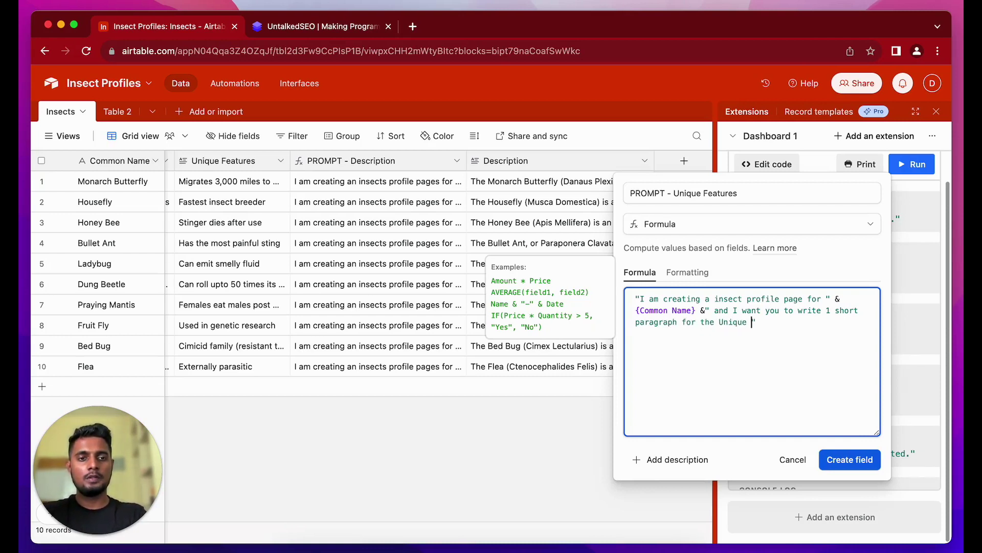
type("atures")
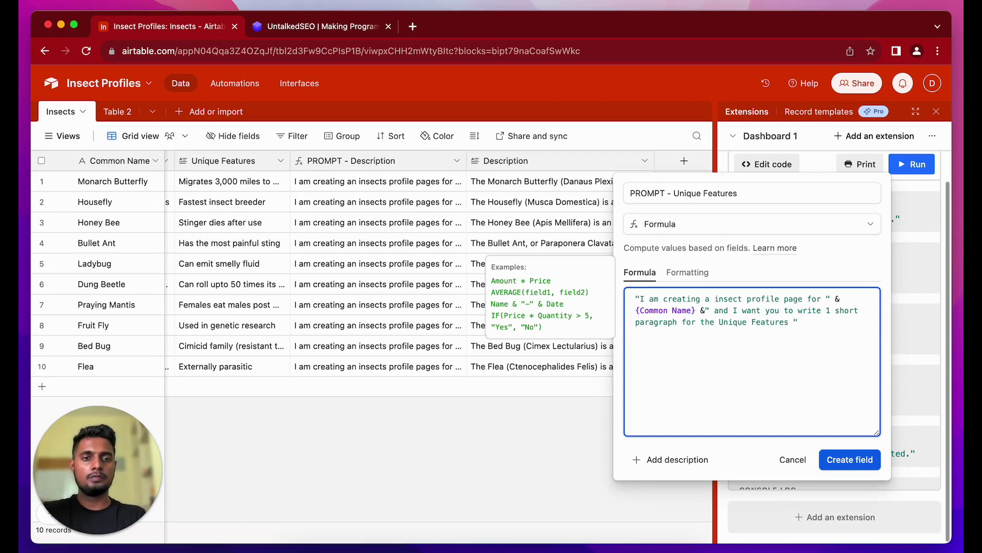
Insert the word "section" before "Unique Features" in the prompt text and return the cursor inside the closing quote
left_click(700, 322)
type("section")
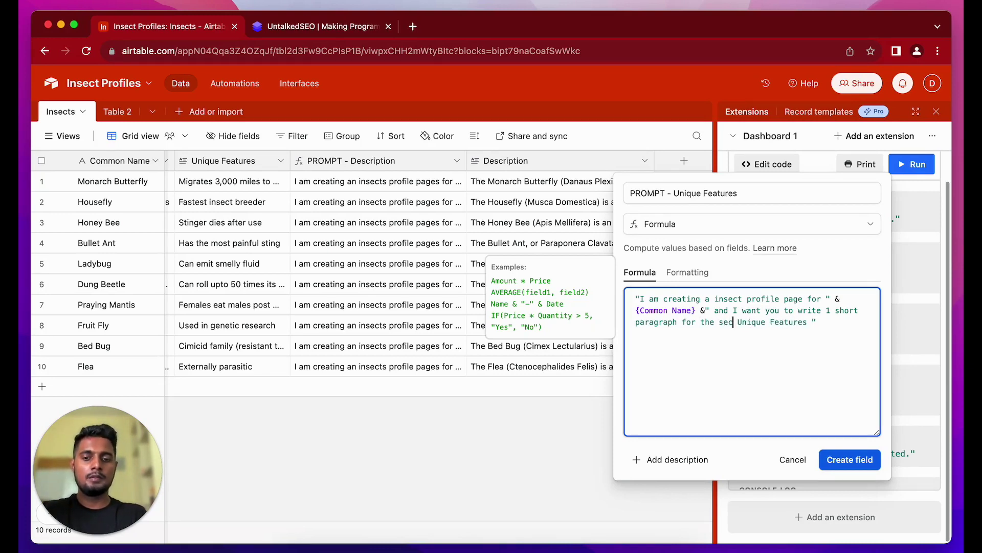
left_click(836, 322)
key("Left")
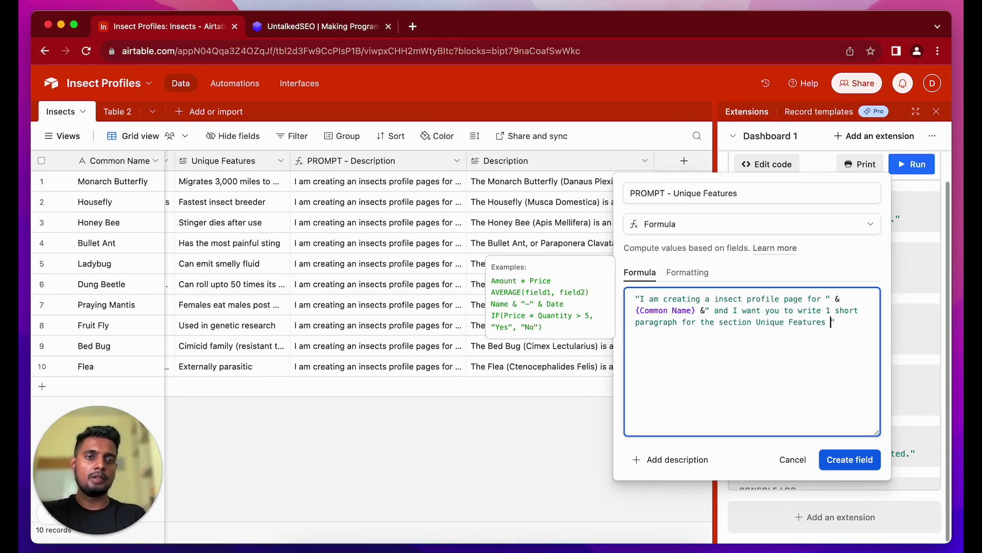
Extend the prompt formula with "of " inside the quoted text, followed by & {Common Name}
type("of")
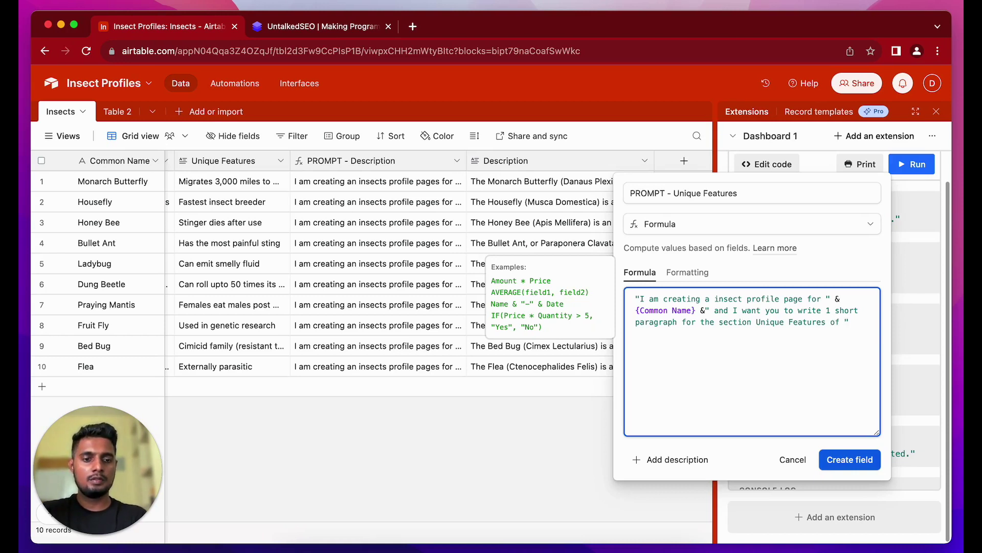
key("Right")
type("& com")
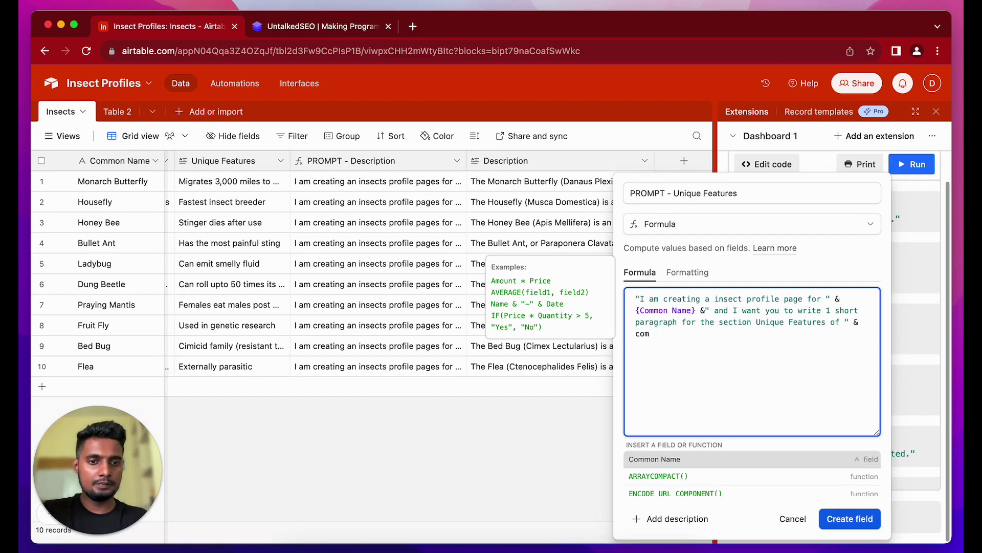
key("Return")
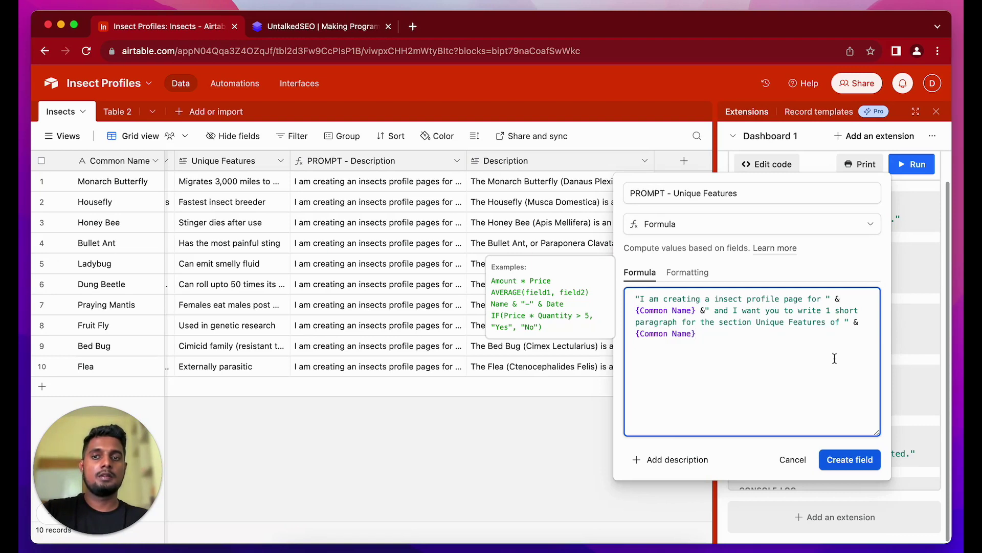
Append & "based on the following information:\n" after the second {Common Name} in the formula
type("& \"")
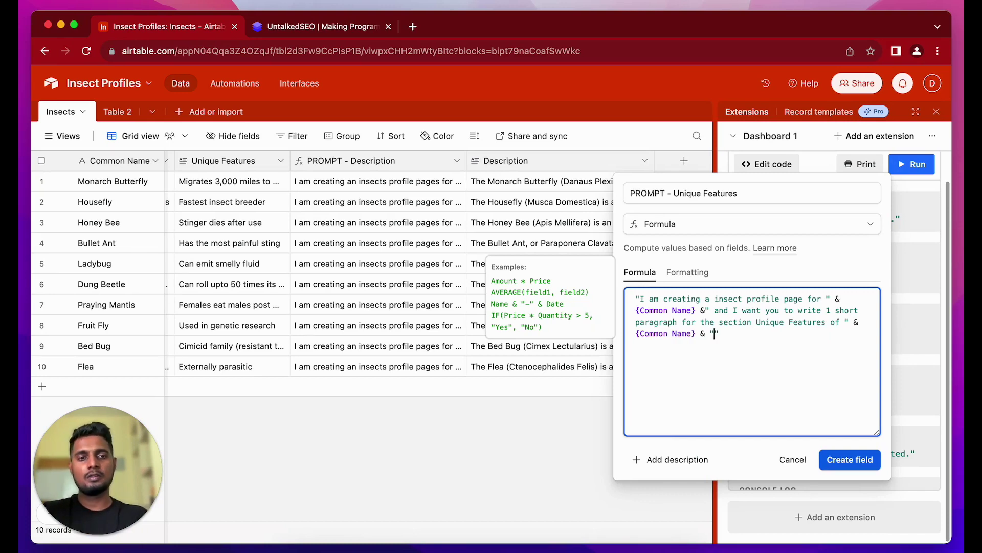
type("based on the fol")
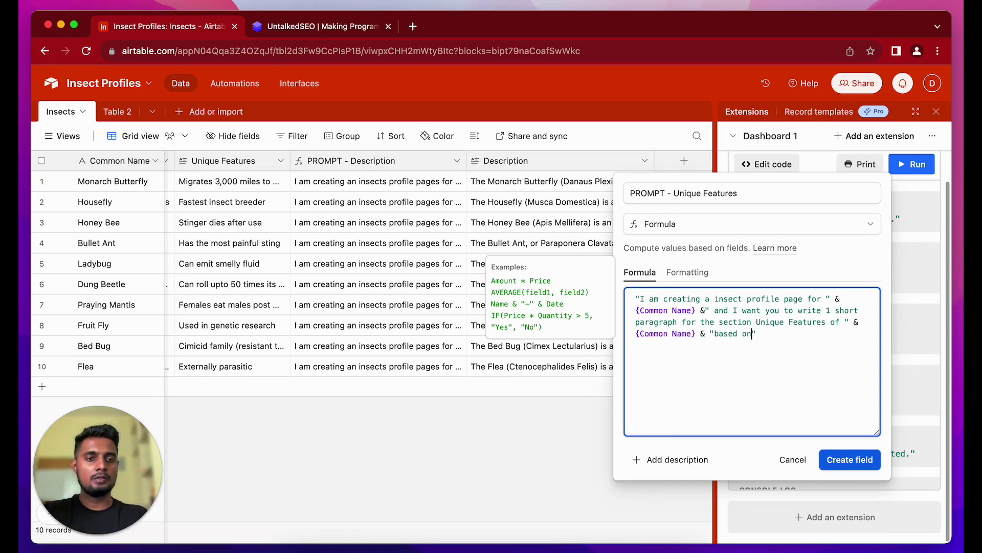
type("lowing informa")
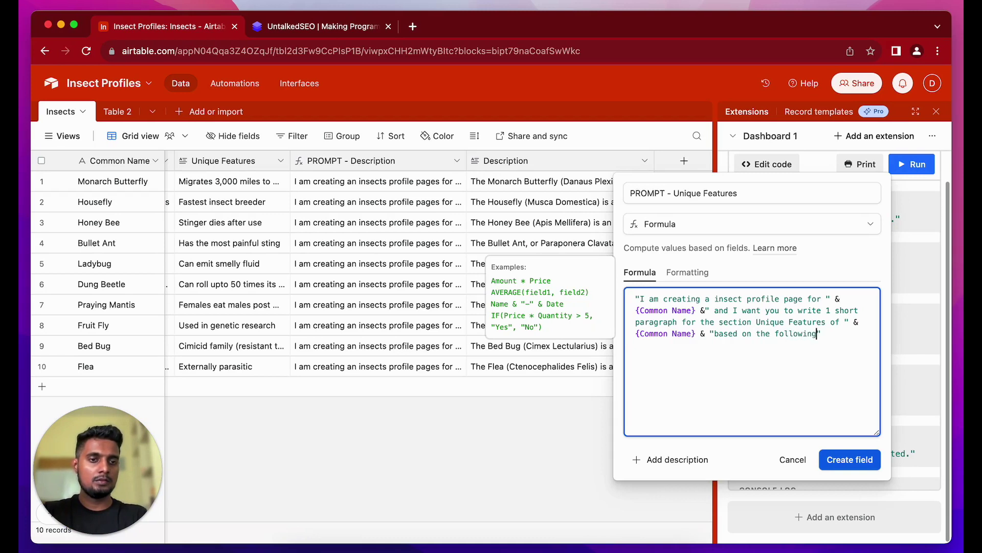
type("tion:\\n")
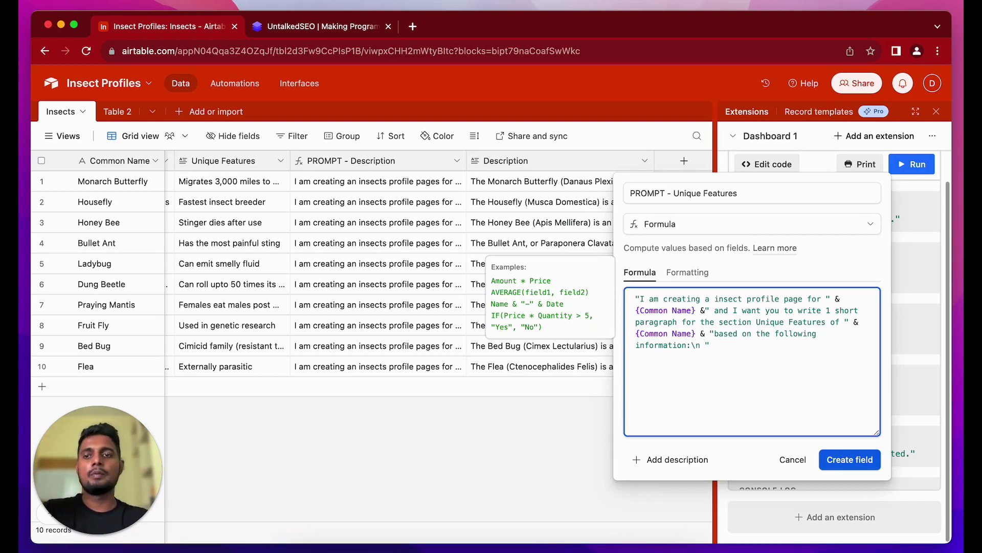
key("BackSpace")
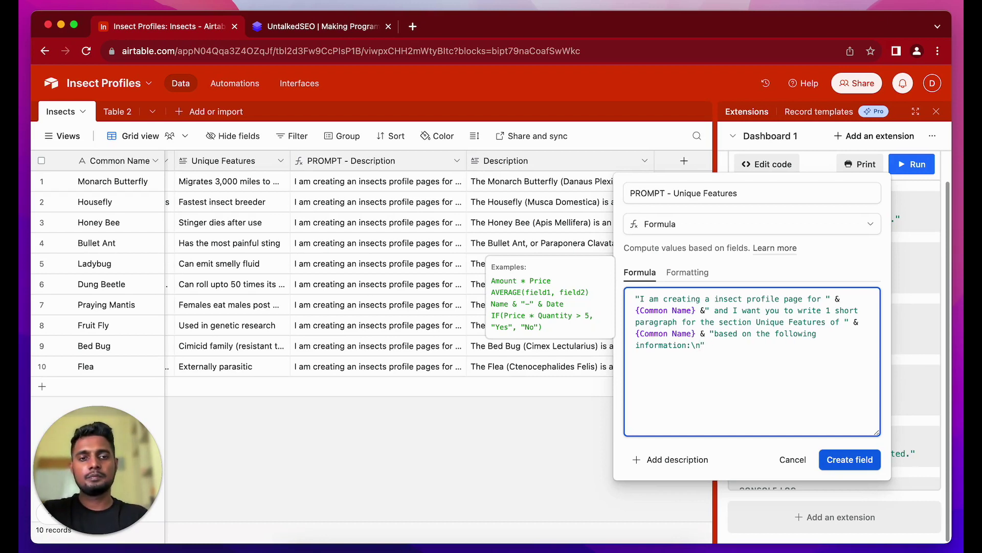
Add "Unique Features: " after the line break, append & {Unique Features}, and create the formula field
type("Uniq")
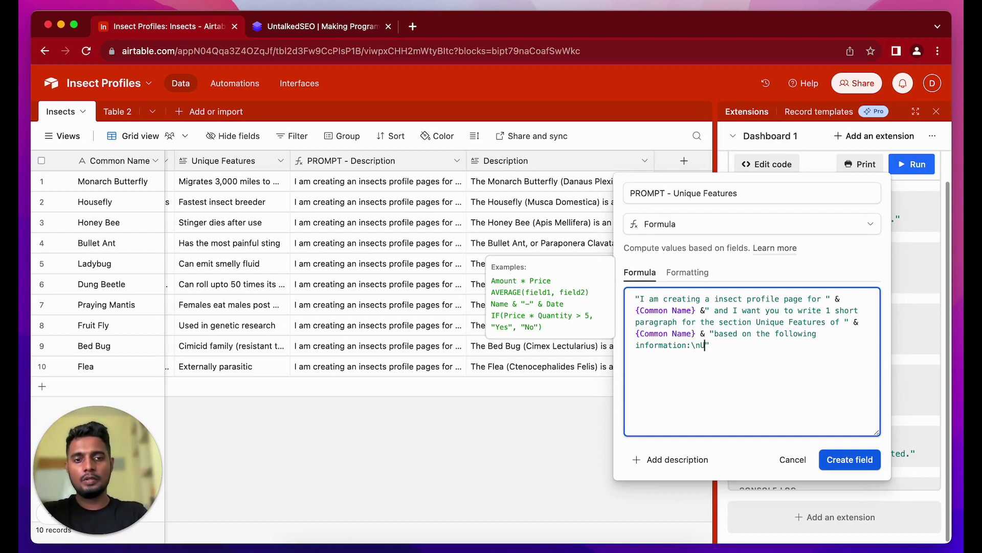
type("ue Featu")
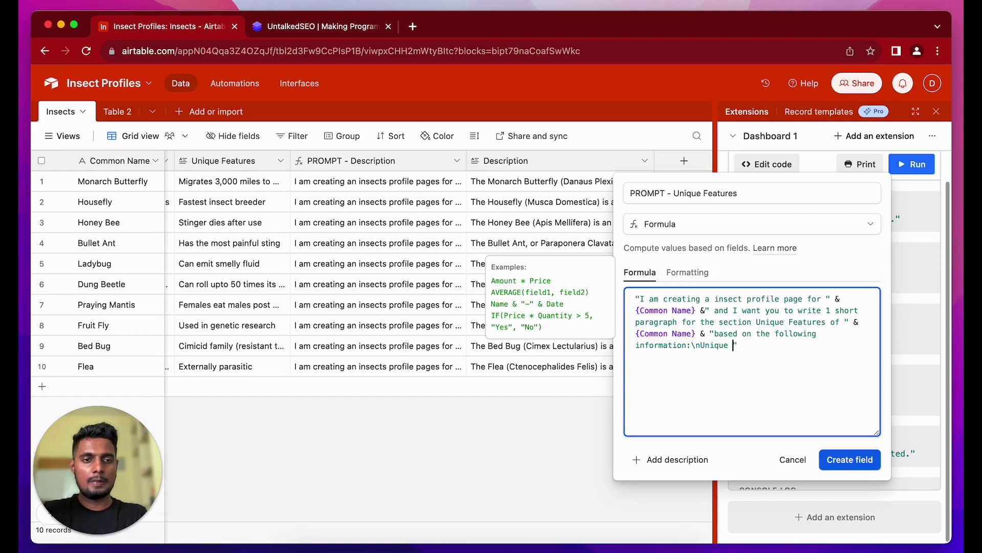
type("res: \" ")
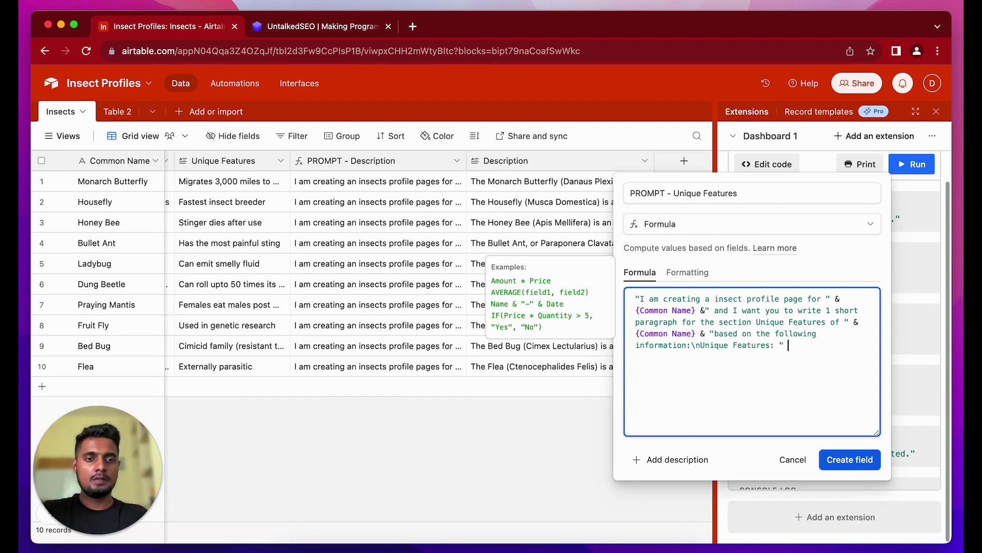
type("& uni")
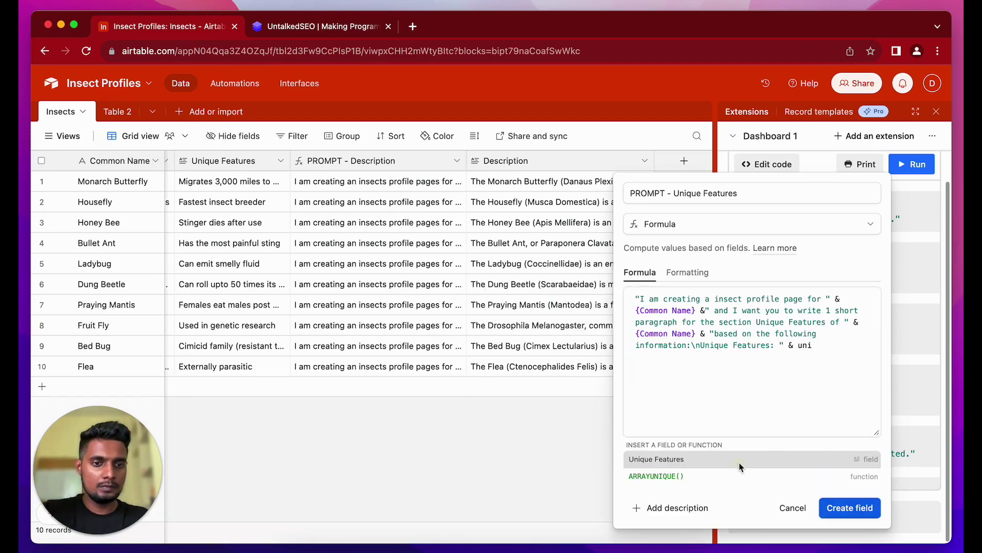
left_click(739, 463)
left_click(859, 460)
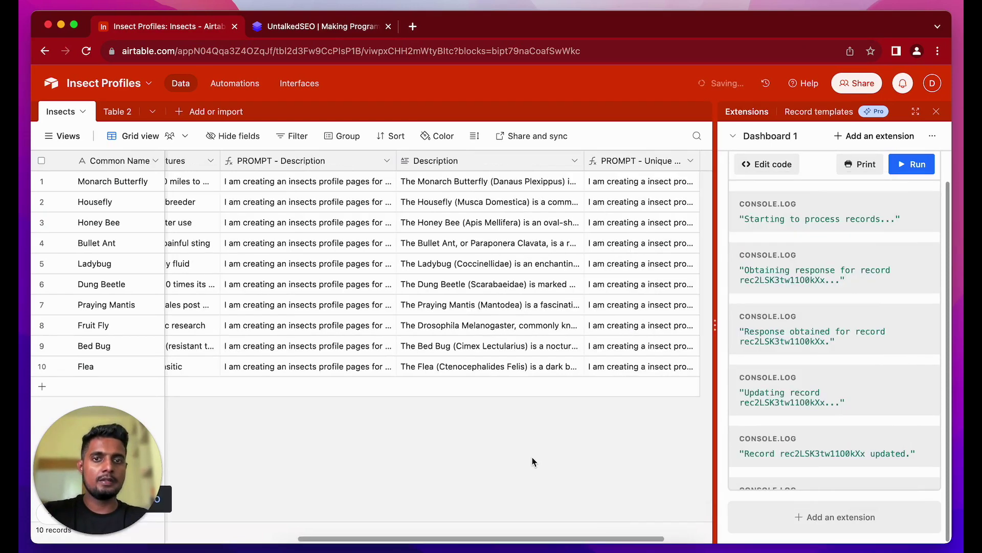
Review the Monarch Butterfly prompt, insert a space before "based on" in the PROMPT - Unique Features formula, and save the field
left_click(560, 182)
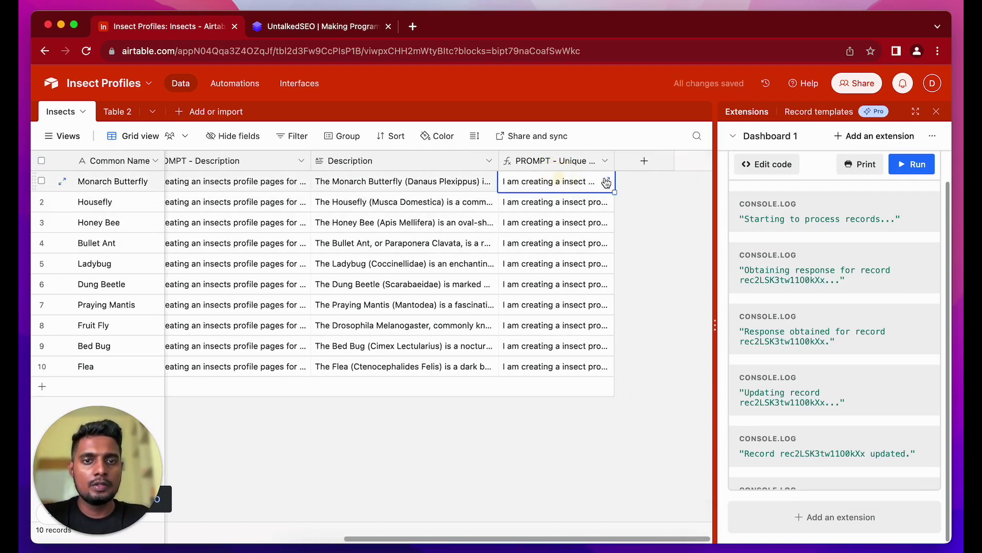
left_click(606, 181)
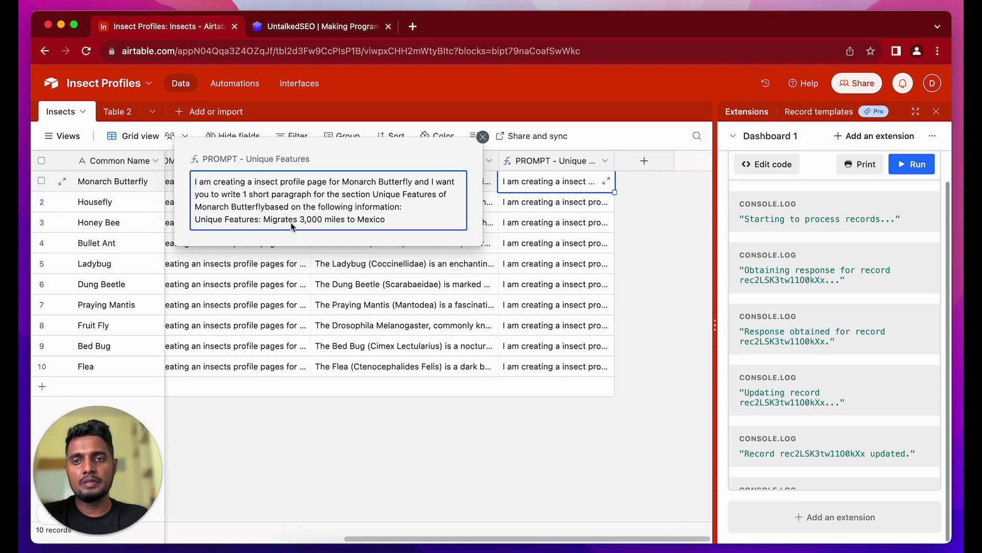
double_click(566, 161)
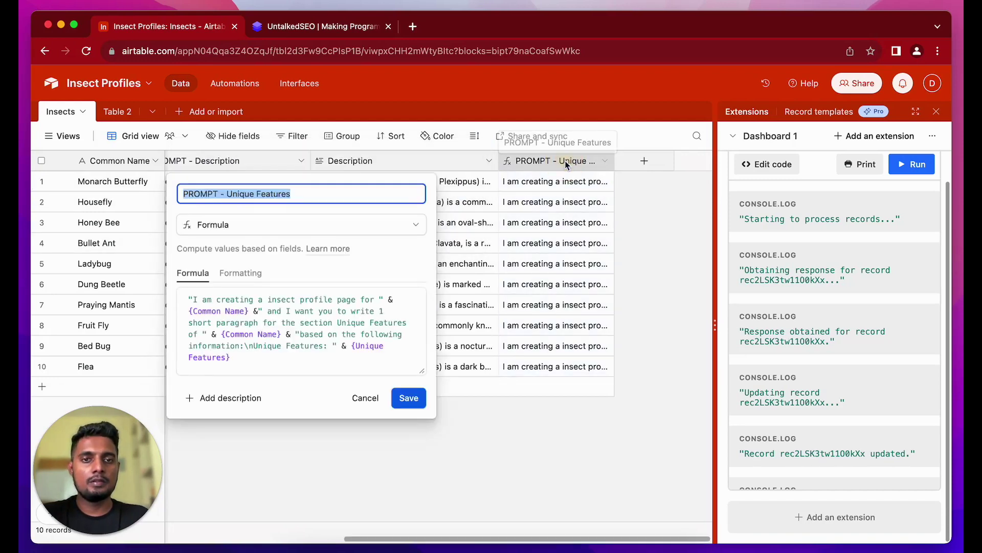
left_click(305, 334)
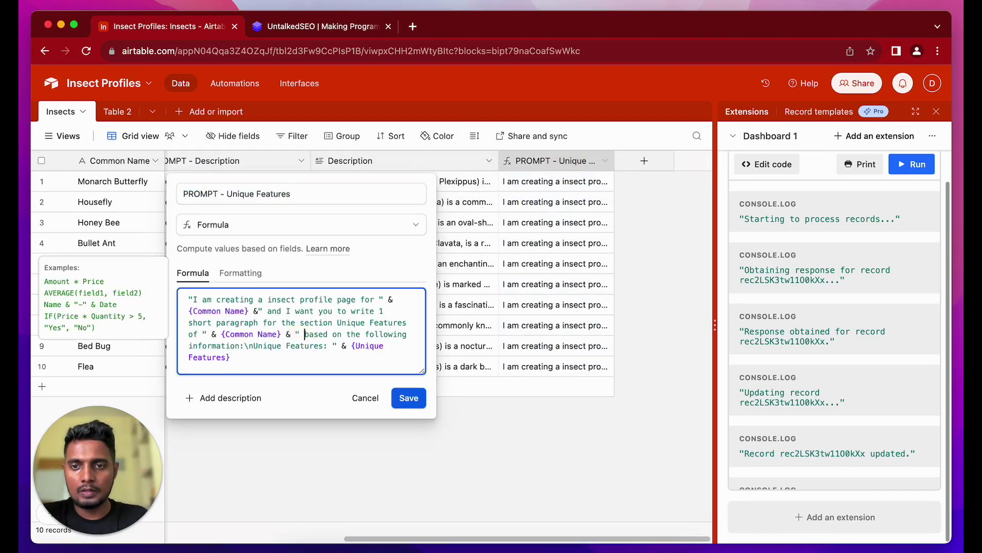
left_click(408, 398)
Expand the Housefly record's PROMPT - Unique Features cell to check the prompt wording and close it
left_click(568, 203)
left_click_drag(603, 208, 607, 206)
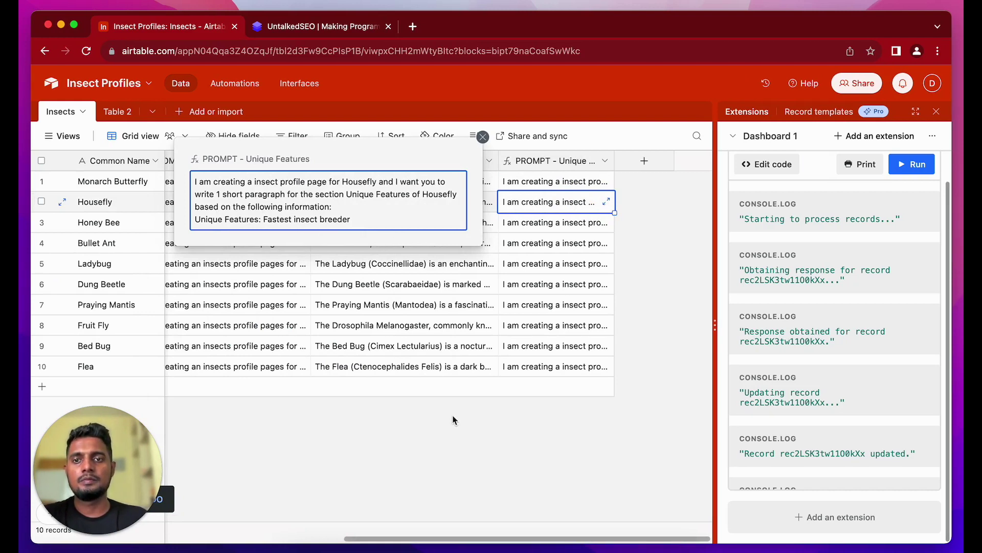
left_click(618, 371)
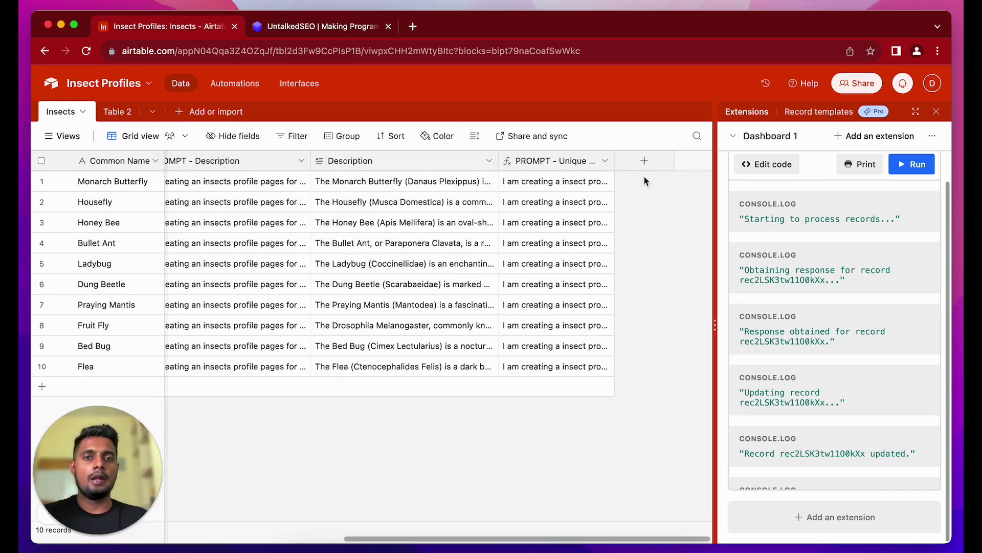
Widen the PROMPT - Unique Features column and start a new field named "Unique Features Description"
left_click_drag(614, 161, 646, 161)
scroll(647, 164, "right", 2)
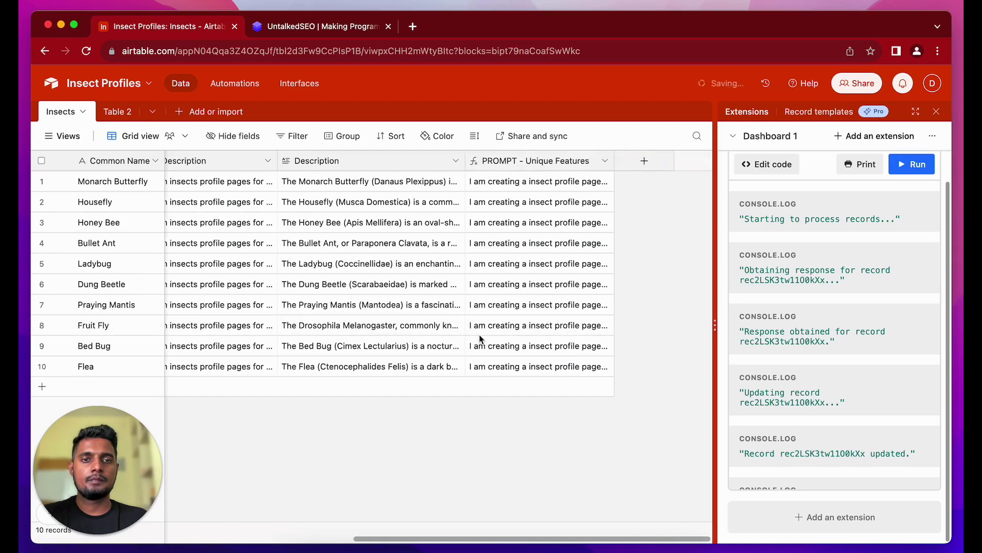
left_click(645, 161)
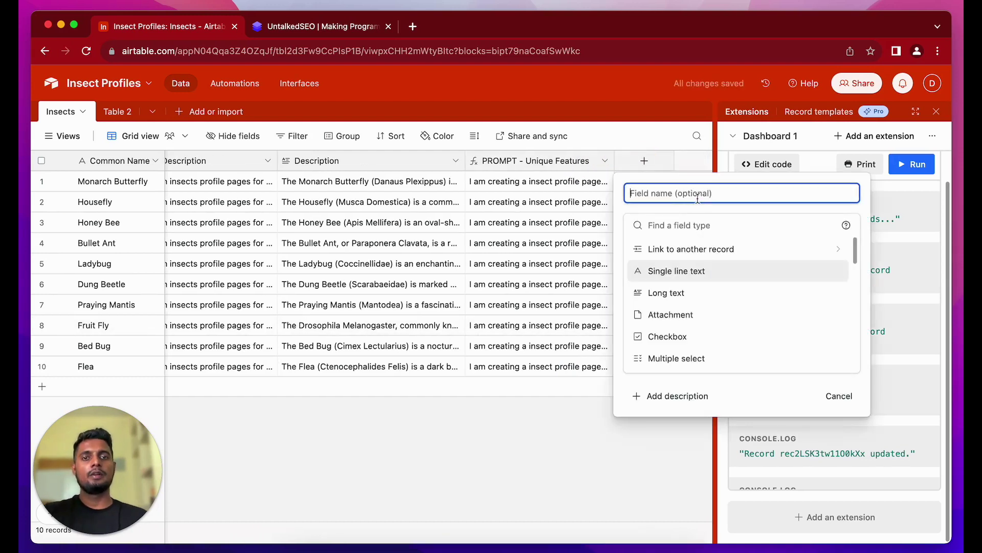
type("U")
type("nique Fea")
type("tures Descri")
type("pot")
type("ion")
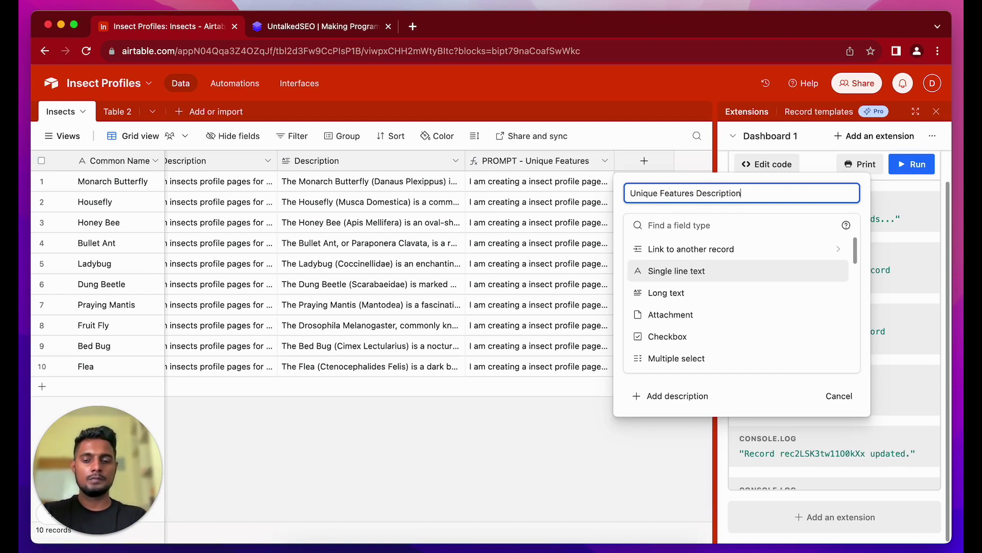
key("super+a")
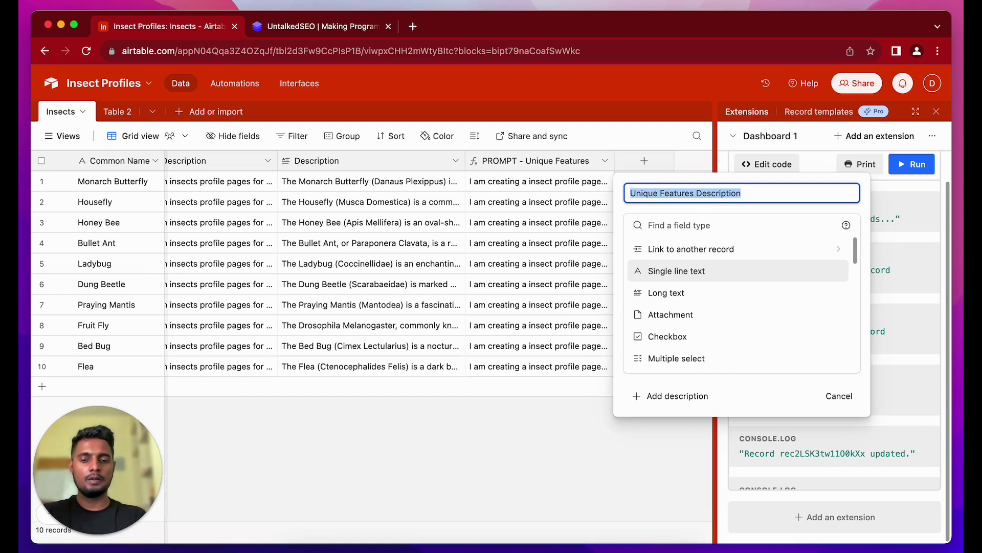
Create the Unique Features Description field as Long text and widen its column to fit the full name
left_click(692, 295)
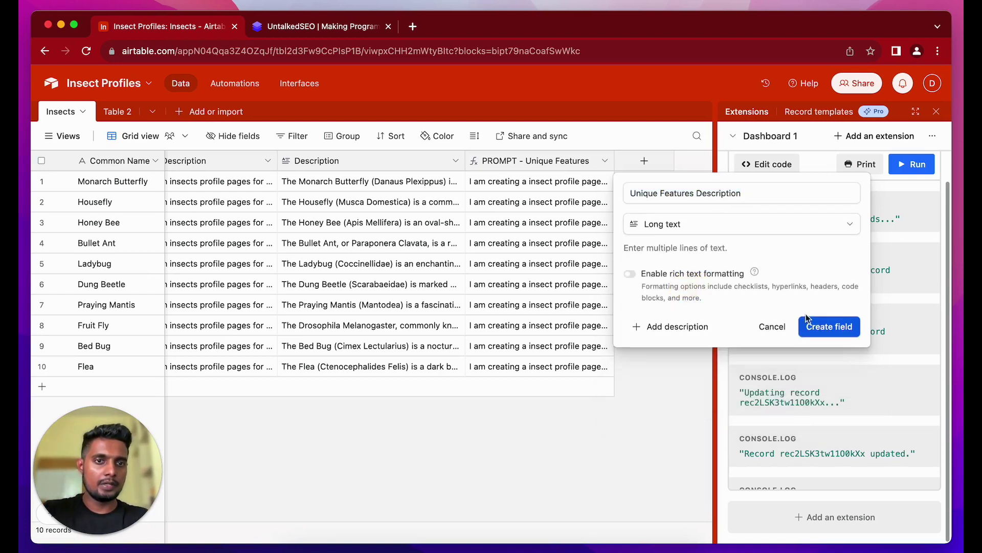
left_click(822, 323)
scroll(595, 356, "right", 3)
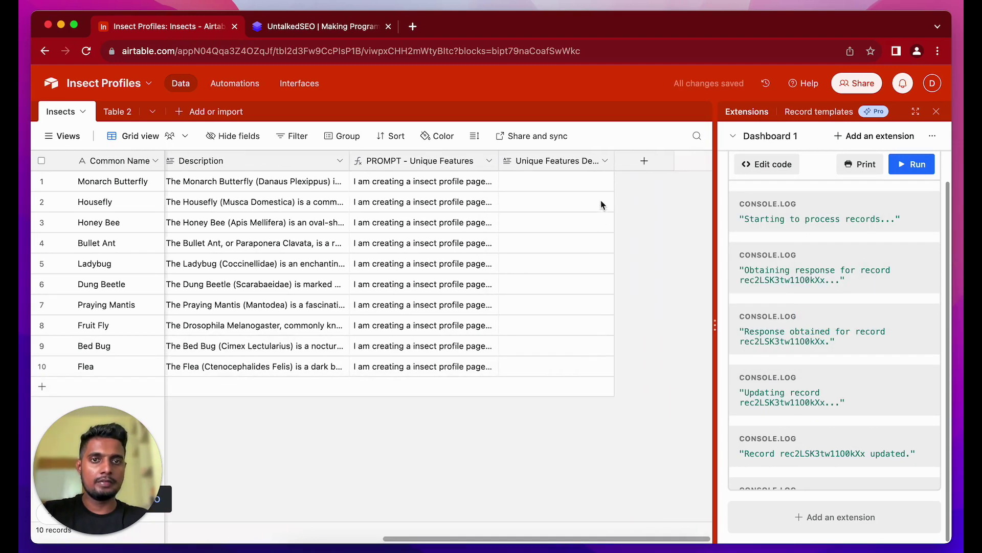
left_click_drag(613, 160, 660, 163)
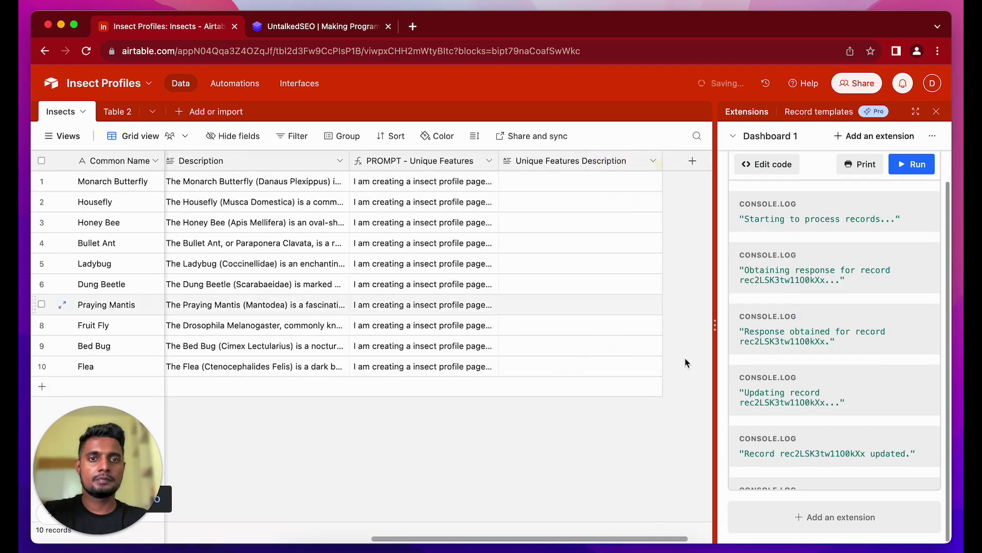
In the Scripting extension's settings, add "PROMPT - Unique Features" after "PROMPT - Description" in the prompt fields, separated by a comma
mouse_move(877, 220)
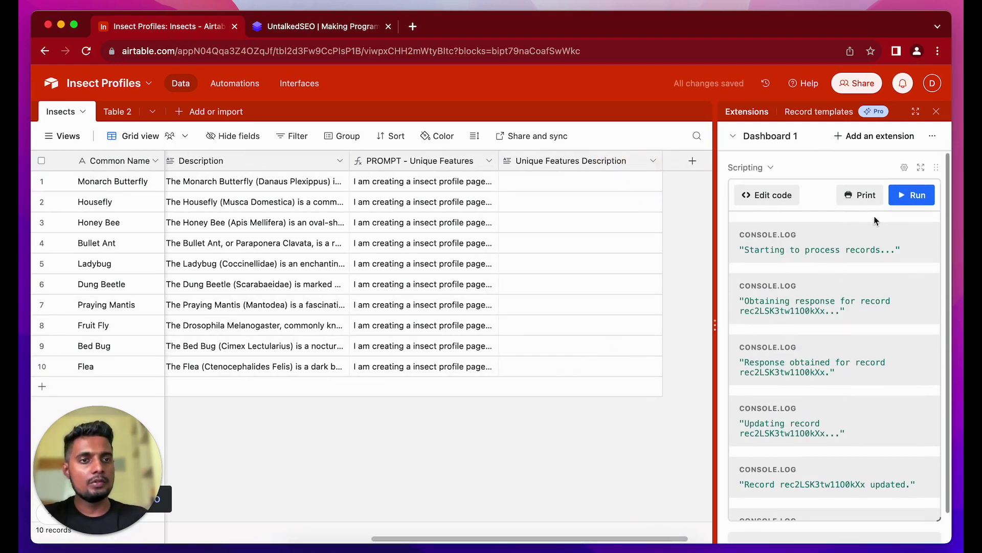
left_click(904, 167)
left_click(845, 326)
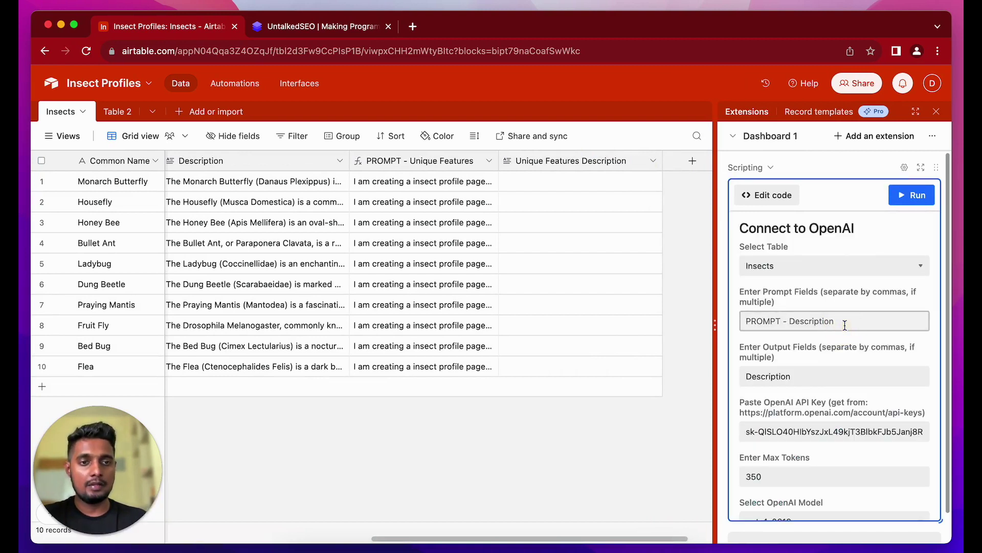
type(",")
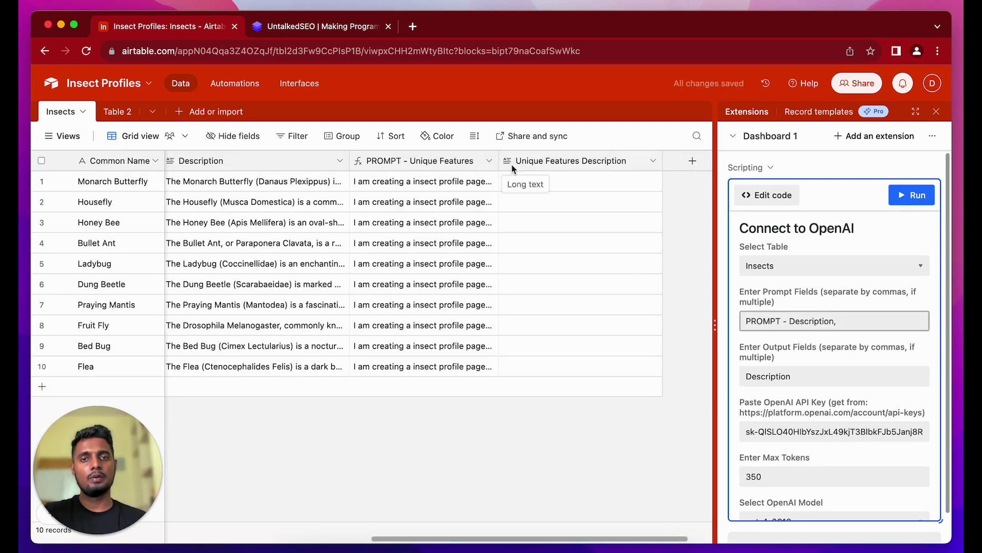
type("PROMPT - D")
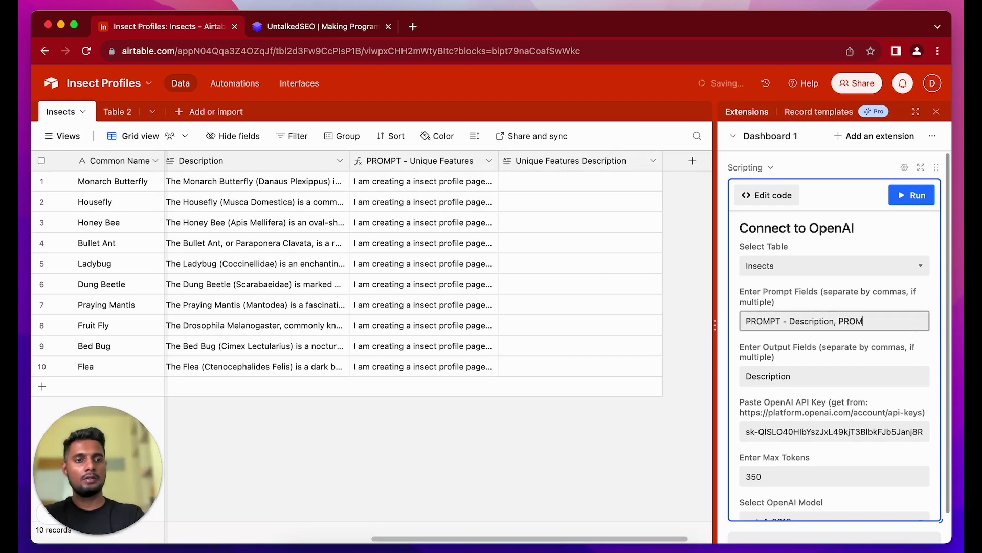
type("U")
left_click_drag(747, 322, 781, 322)
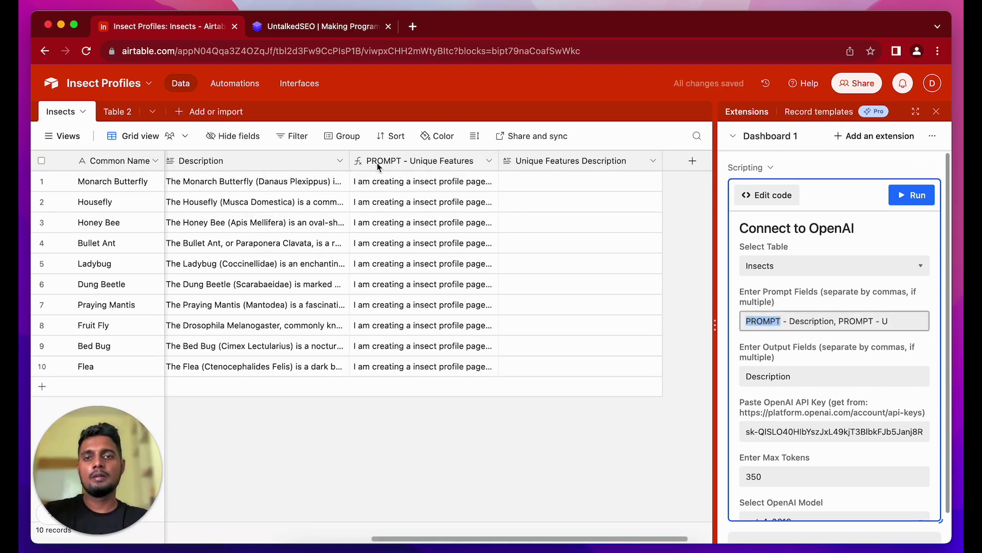
scroll(413, 367, "left", 1)
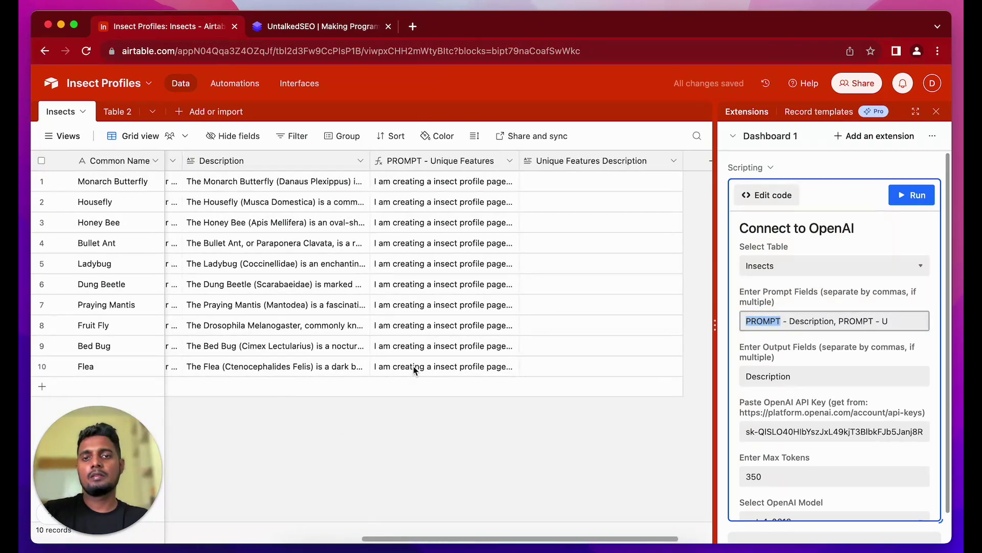
left_click(899, 321)
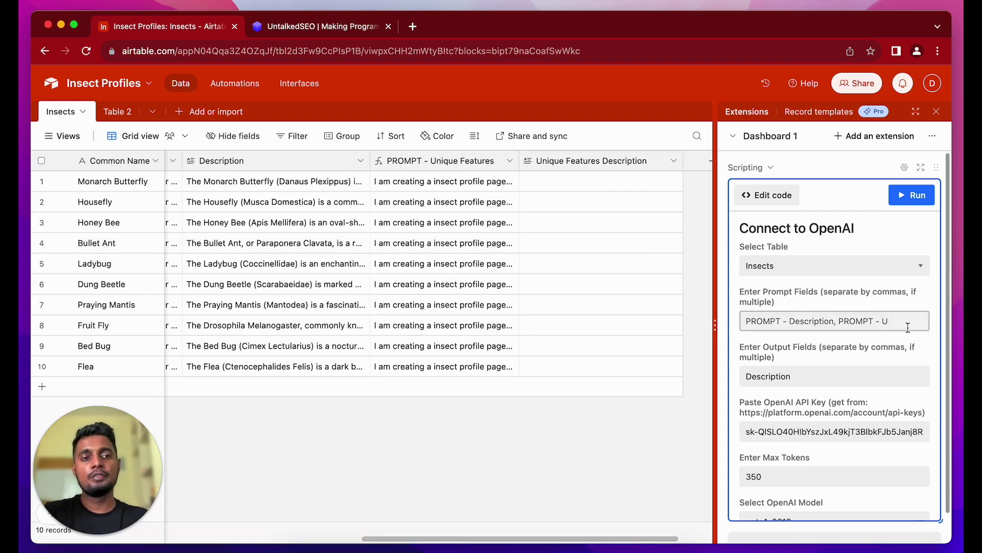
type("nique Features")
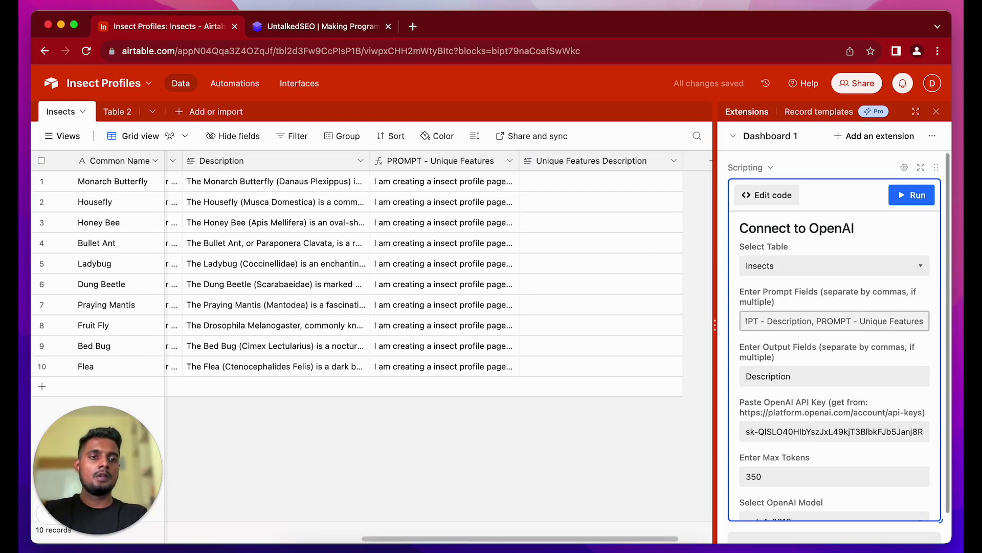
In the script's output fields, add "Unique Features Description" after "Description", separated by a comma
left_click(878, 379)
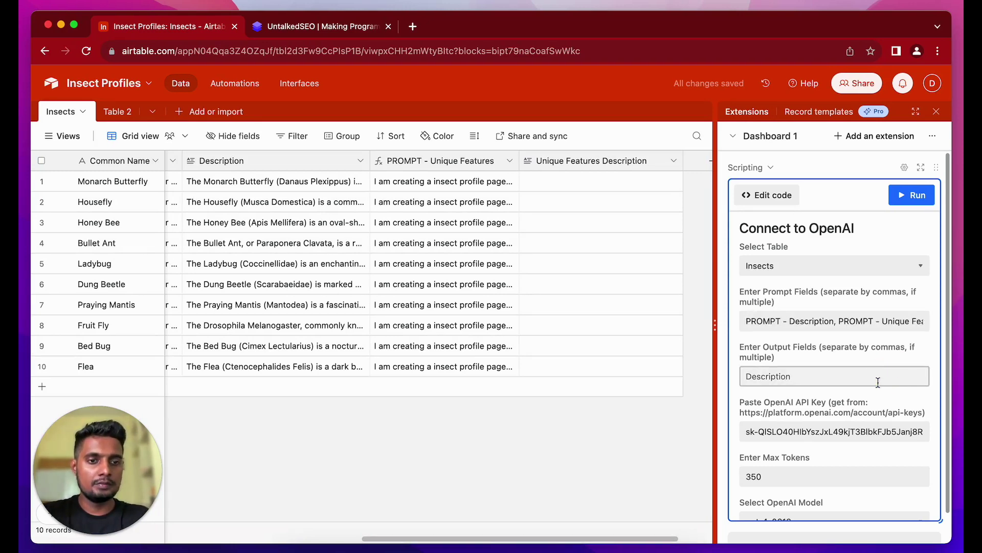
left_click(878, 382)
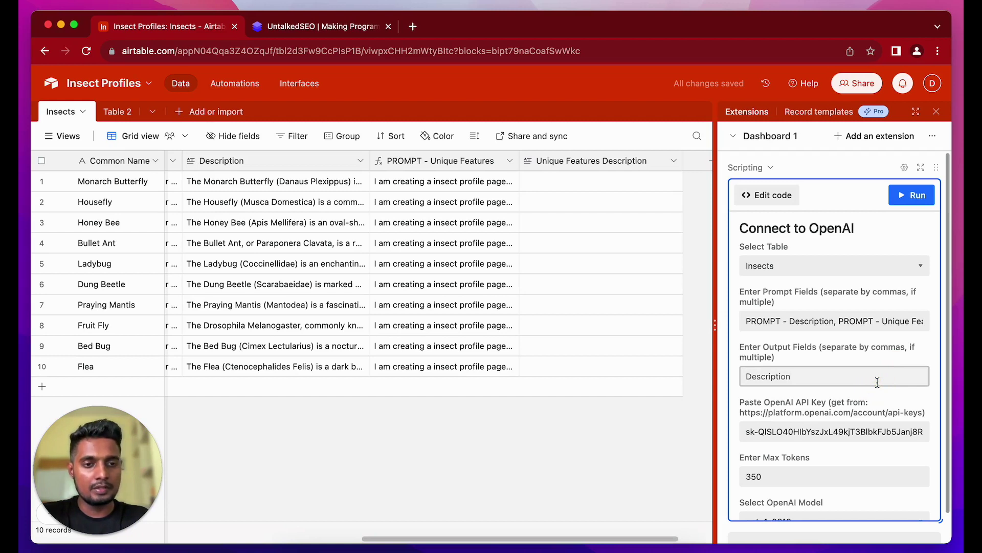
type(",")
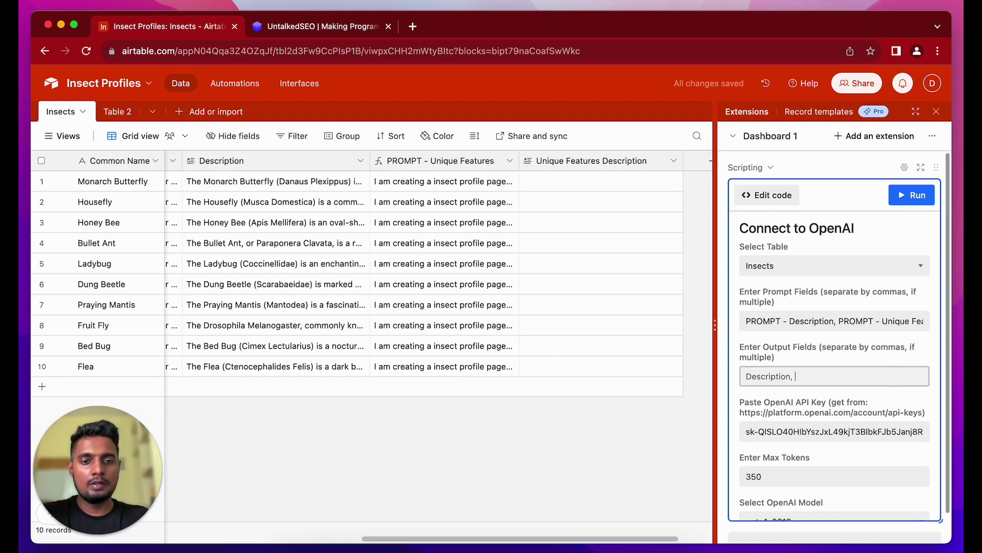
type("Unique Features Description")
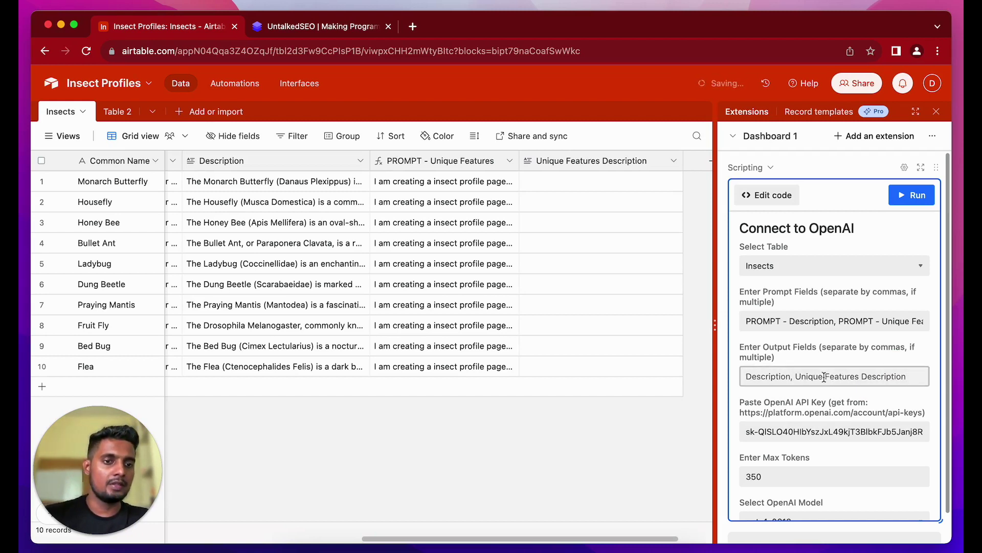
left_click(605, 490)
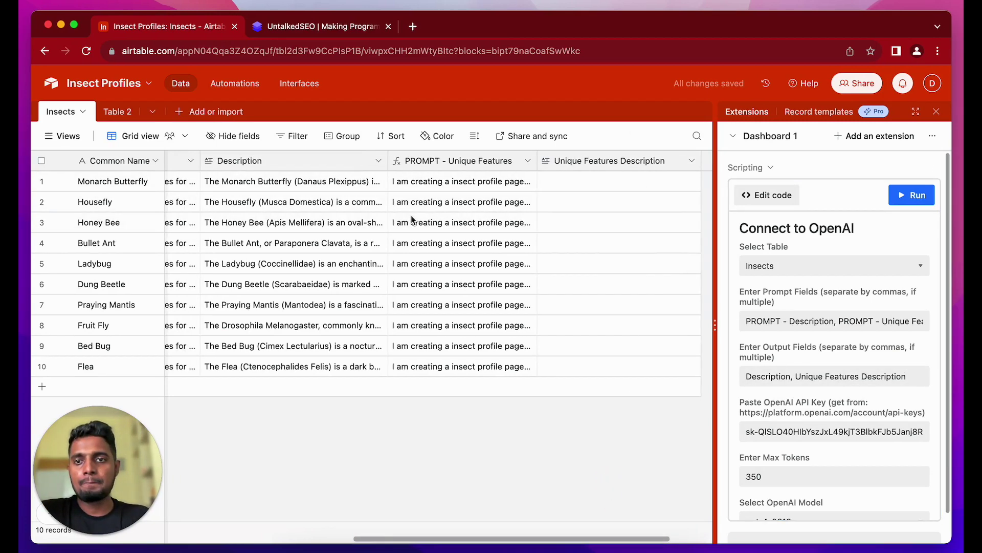
Expand the Bed Bug record's Description cell to read the existing text, and close it
scroll(411, 220, "right", 3)
scroll(334, 263, "left", 5)
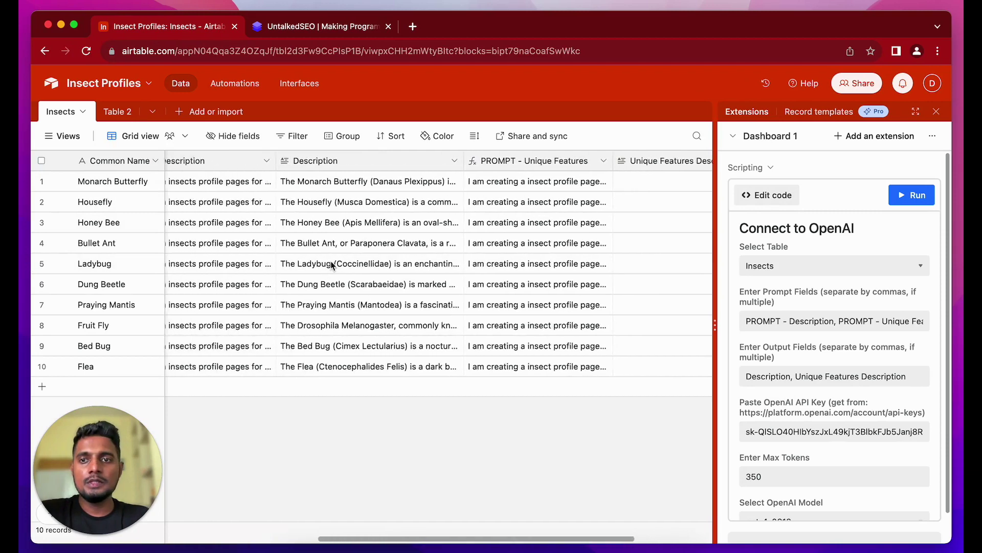
left_click(373, 346)
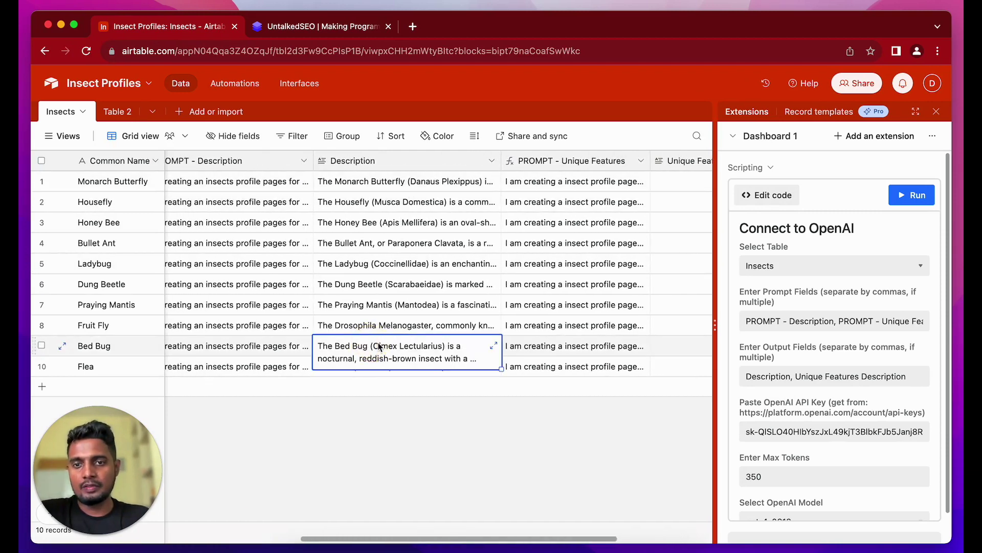
left_click(495, 346)
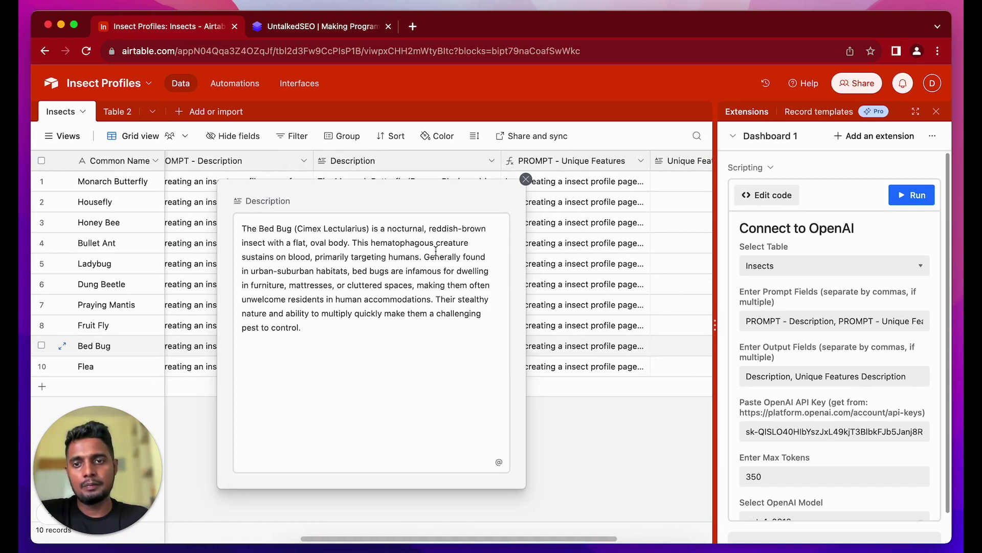
left_click(526, 178)
scroll(317, 427, "right", 5)
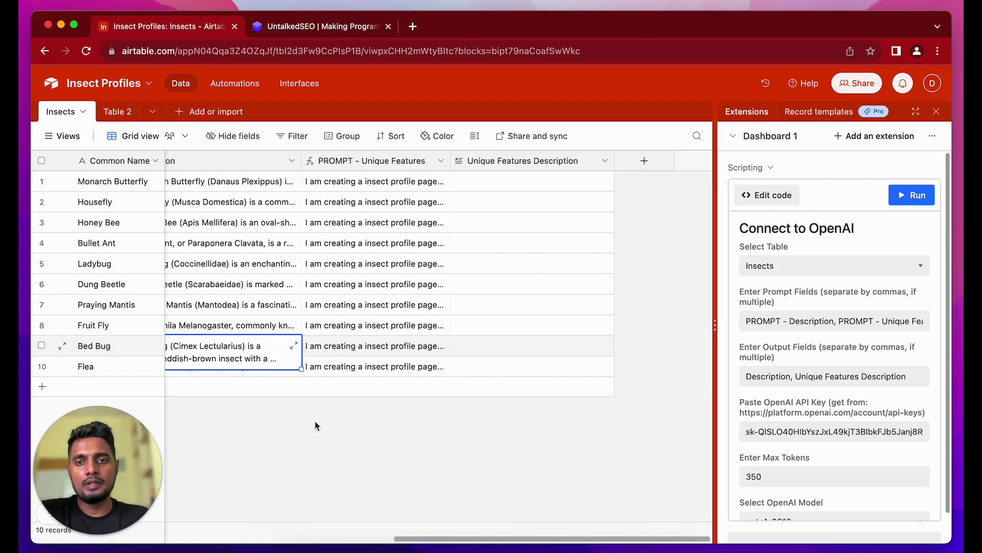
left_click(357, 407)
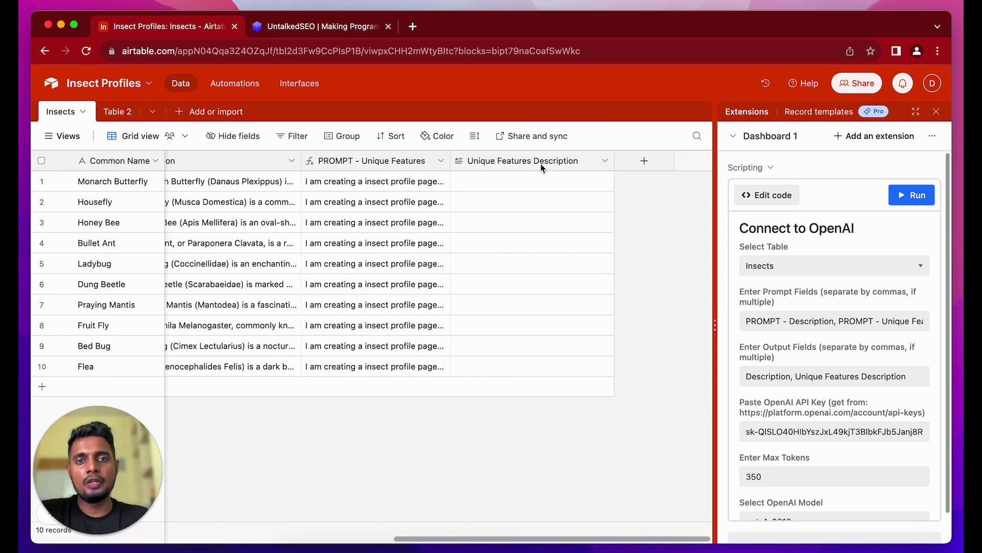
Run the OpenAI script, and expand Monarch Butterfly's Unique Features Description cell to read the generated paragraph before closing it
left_click(912, 195)
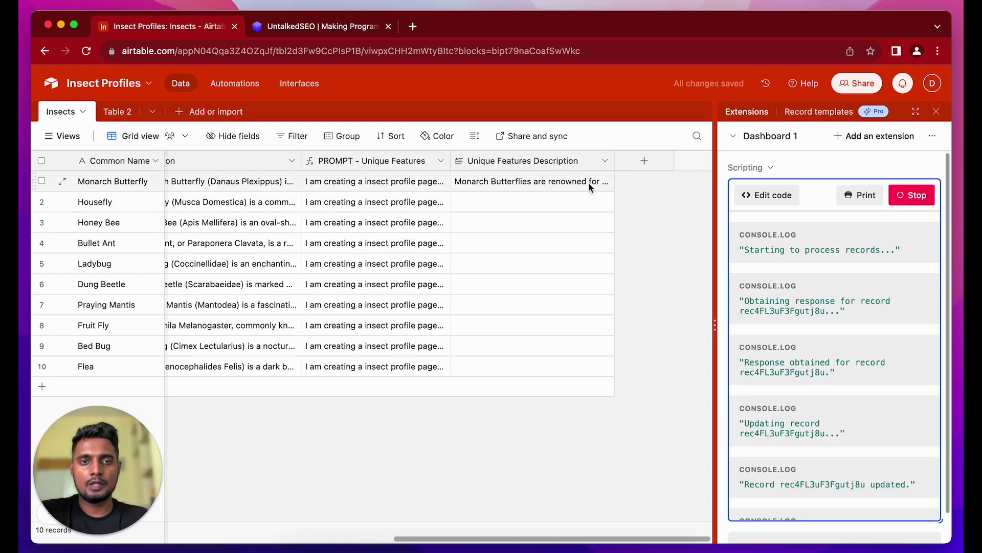
left_click(588, 182)
left_click(607, 182)
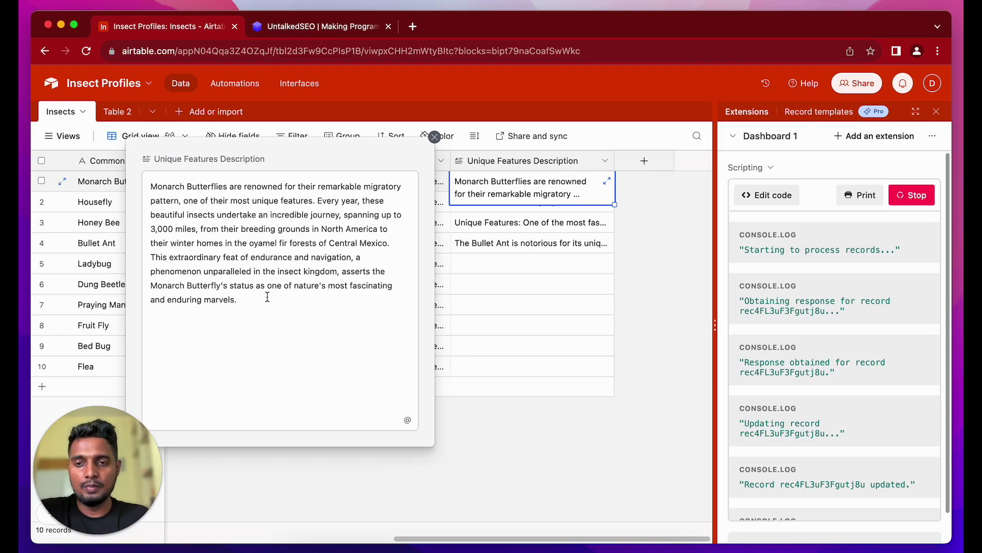
left_click(435, 137)
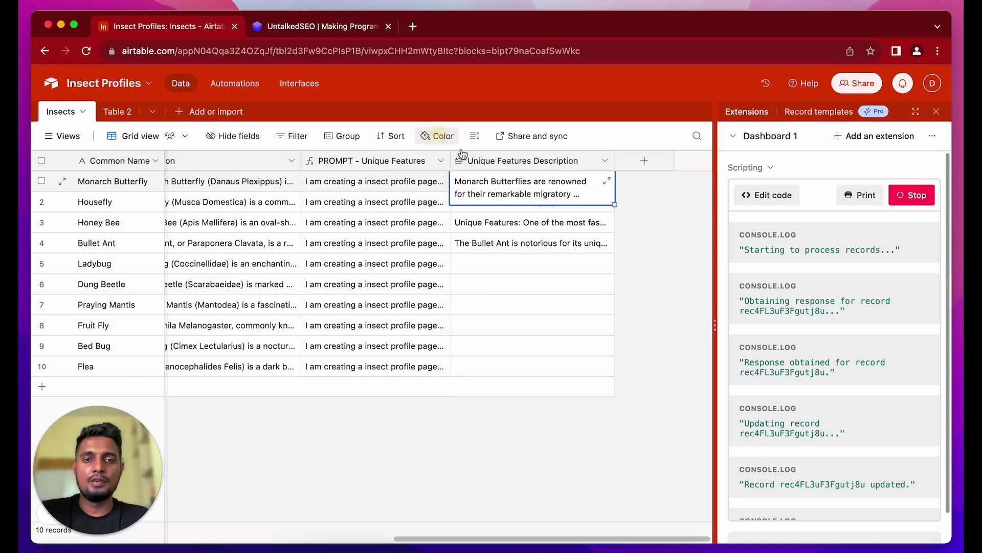
left_click(704, 289)
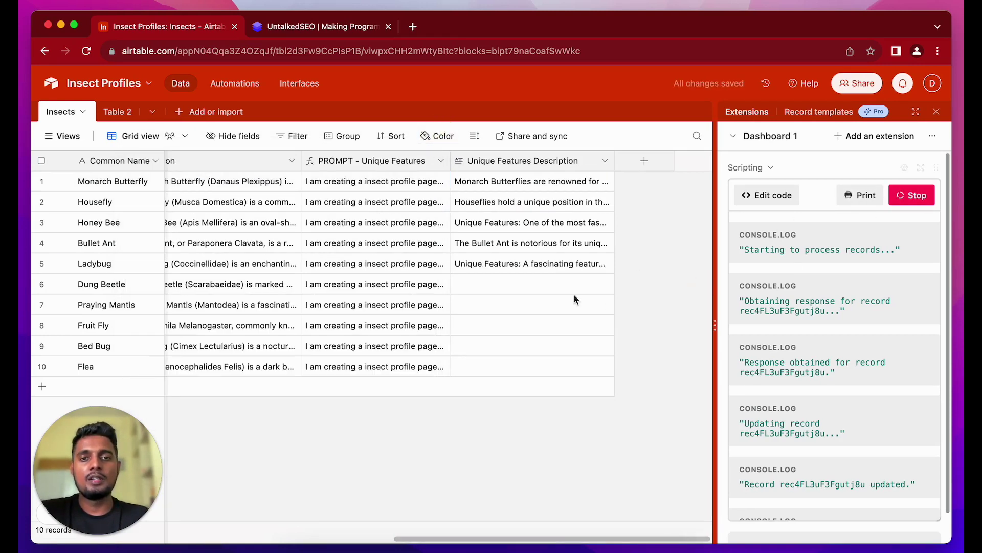
Expand the Ladybug record's PROMPT - Unique Features cell to review its prompt, and close it
left_click(386, 266)
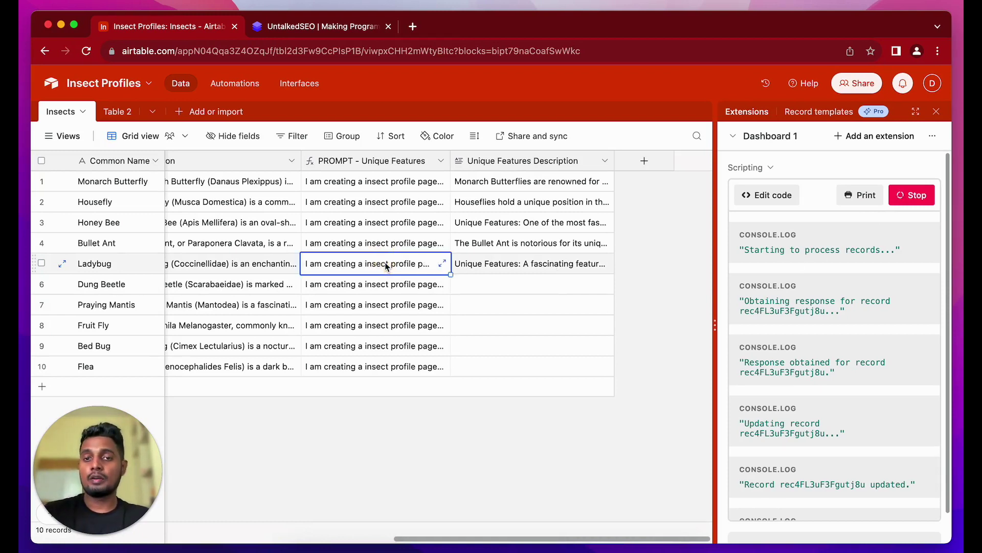
left_click(442, 263)
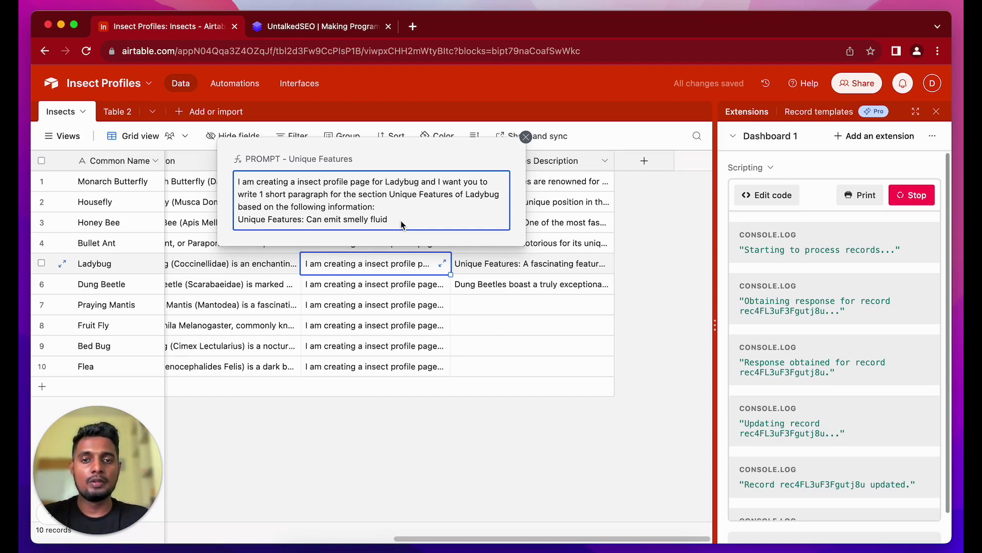
left_click(522, 393)
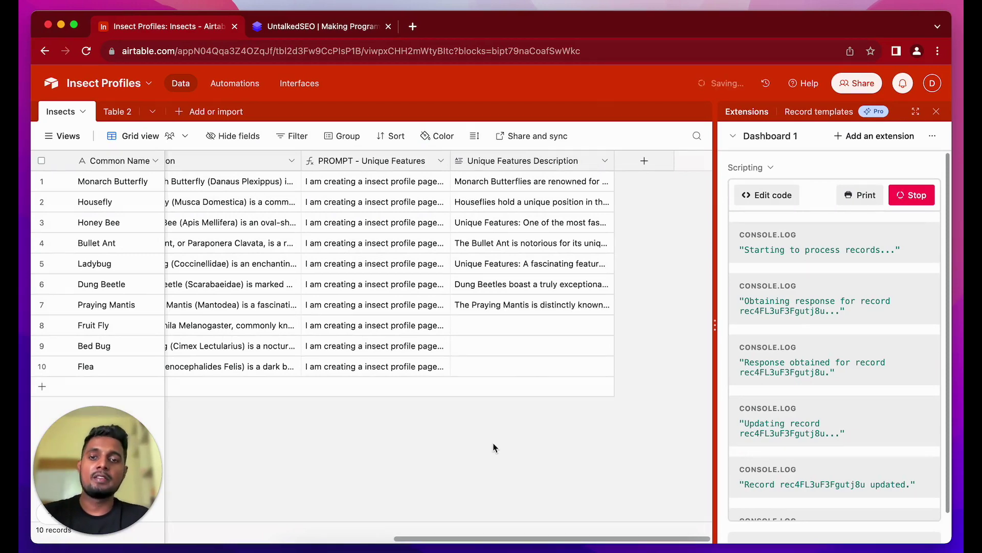
Look over the Description and Unique Features Description columns side by side while the script processes the records
scroll(493, 448, "left", 8)
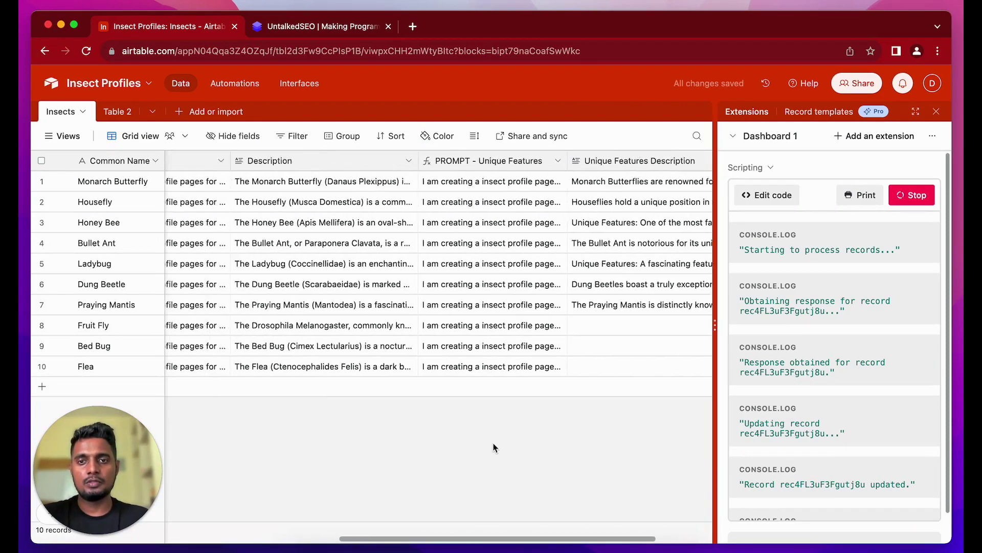
scroll(494, 448, "right", 8)
scroll(494, 447, "left", 2)
scroll(494, 447, "right", 1)
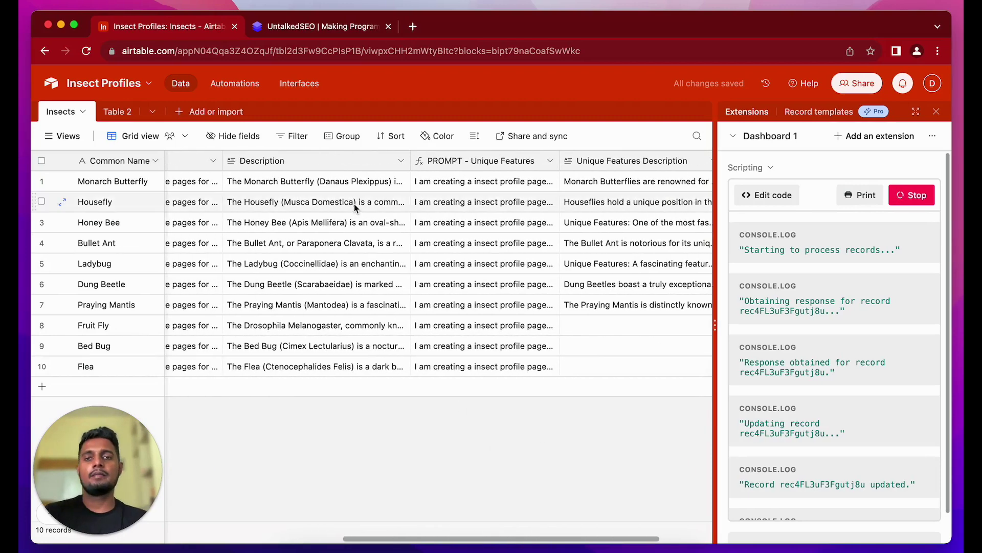
left_click(307, 203)
left_click(683, 221)
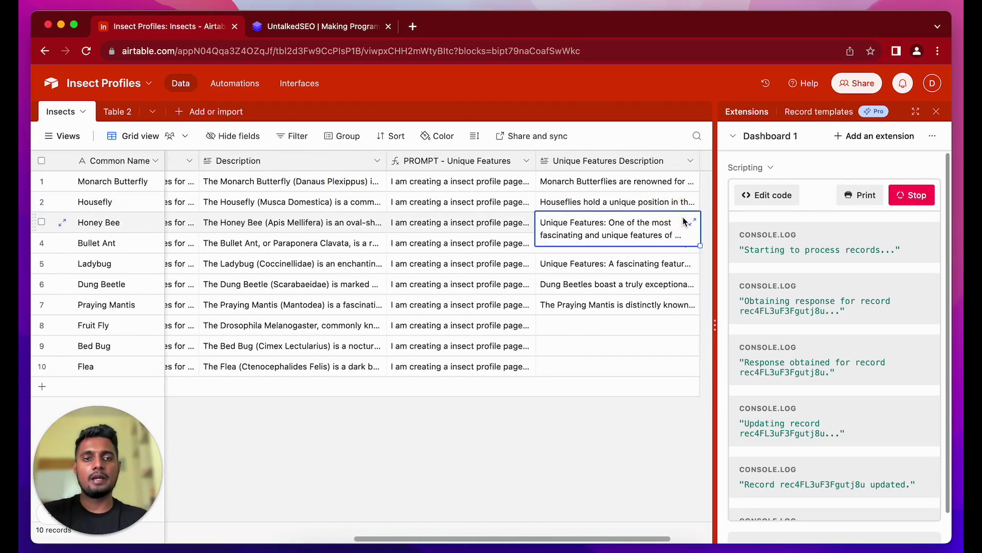
left_click(572, 437)
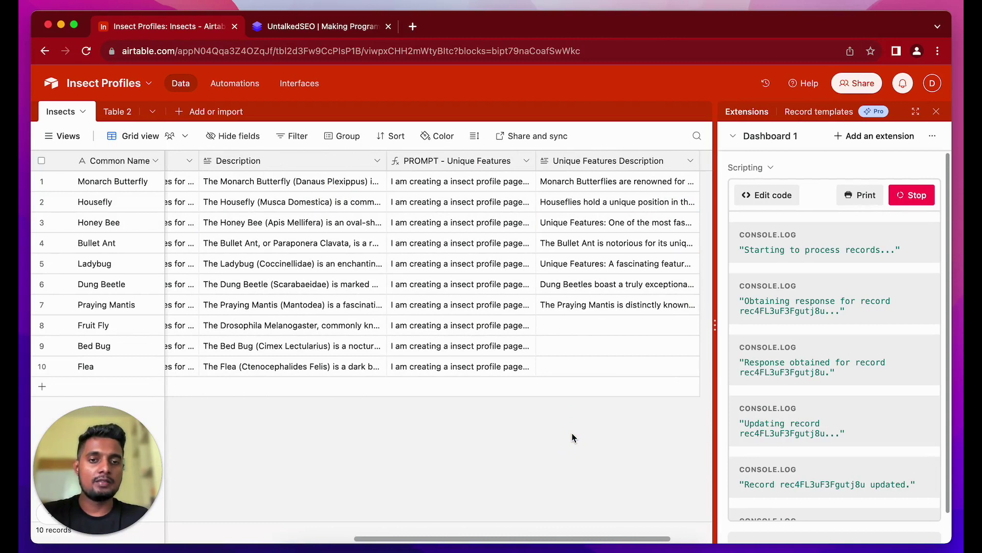